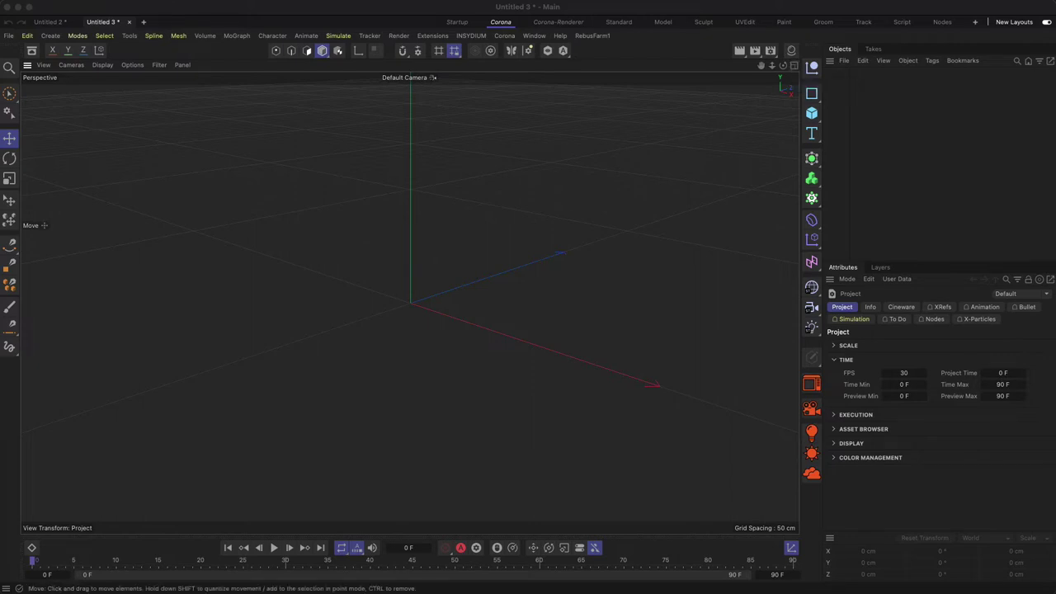
Preview the reference image spline_nut.jpg and examine its two nested hexagons.
key("space")
left_click_drag(135, 206, 373, 148)
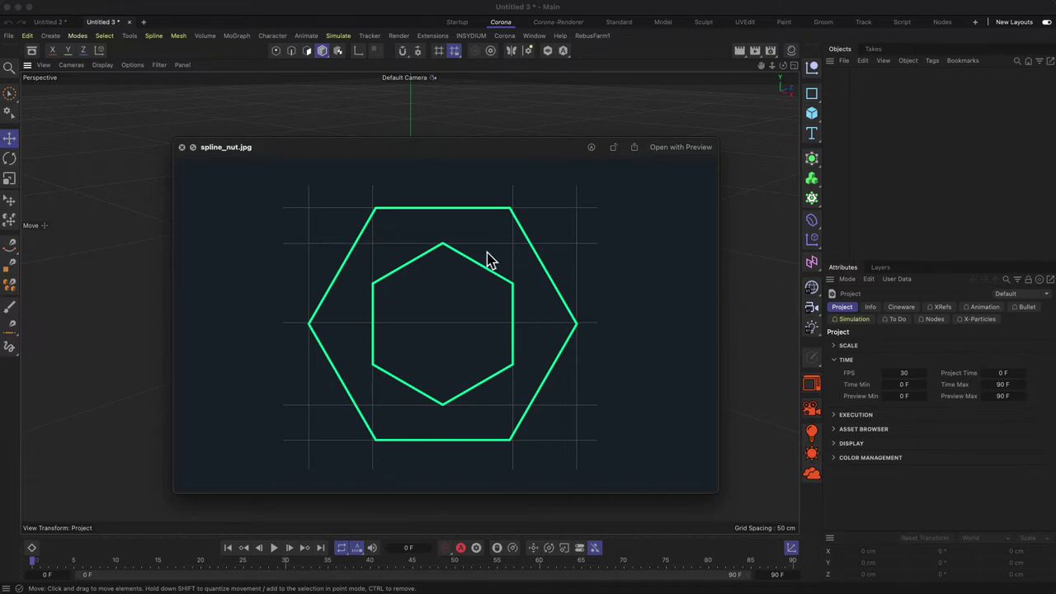
key("space")
Add an Extrude generator and load spline_nut.jpg as the Top view's background image.
left_click_drag(812, 162, 863, 203)
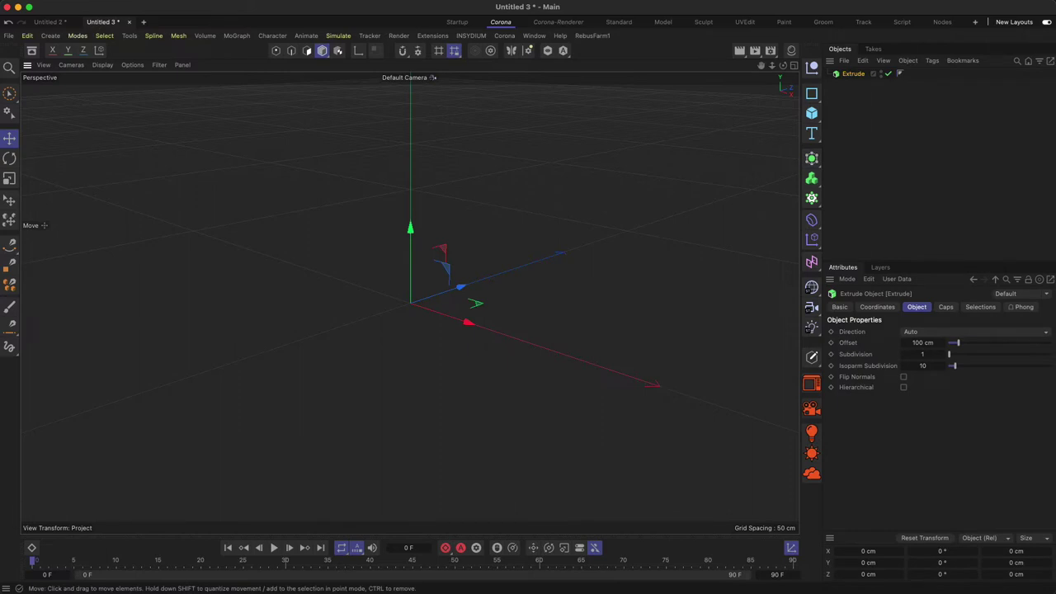
left_click(793, 64)
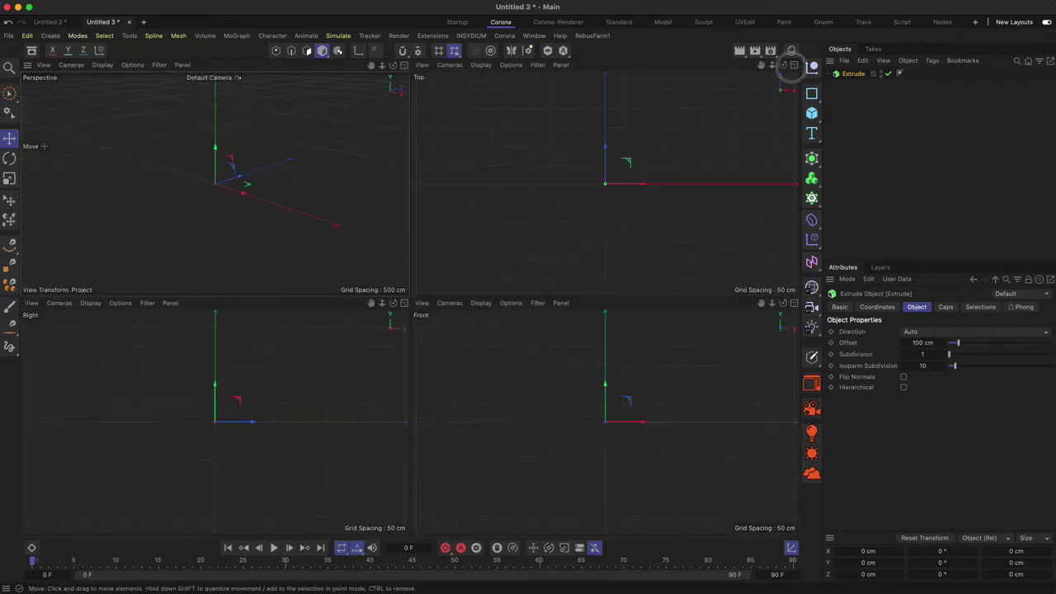
left_click_drag(528, 460, 610, 175)
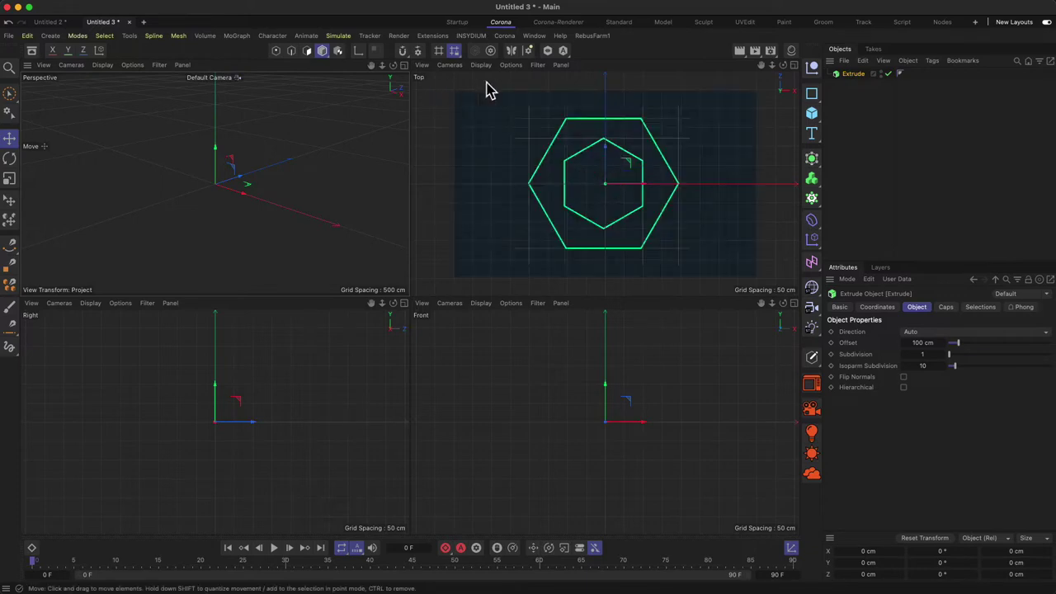
Hide the workplane grid in the maximised Top view and set the background image's Offset Y to -3.
left_click(792, 66)
left_click(159, 66)
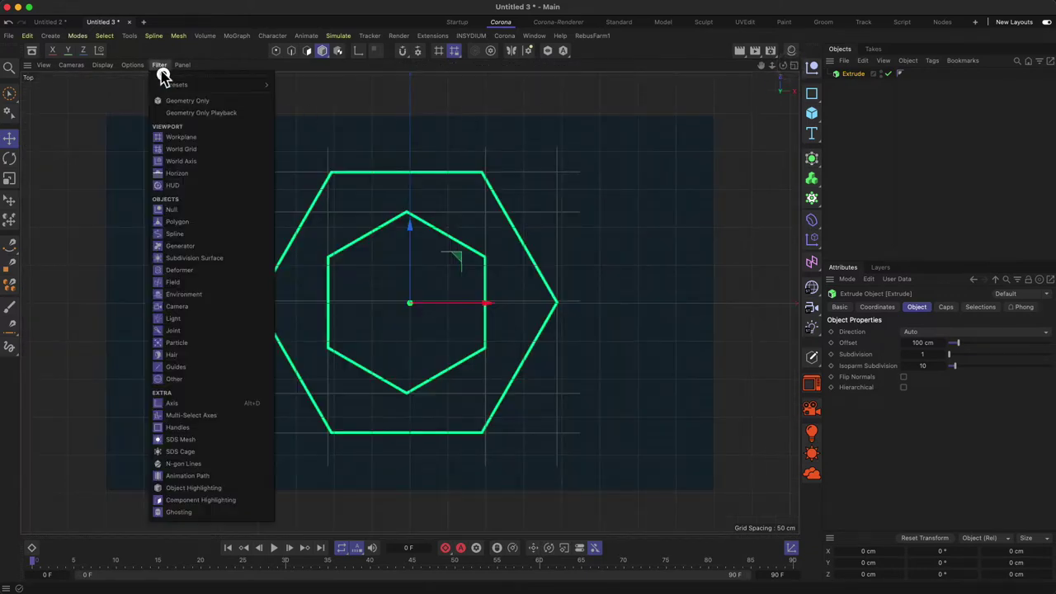
left_click(186, 138)
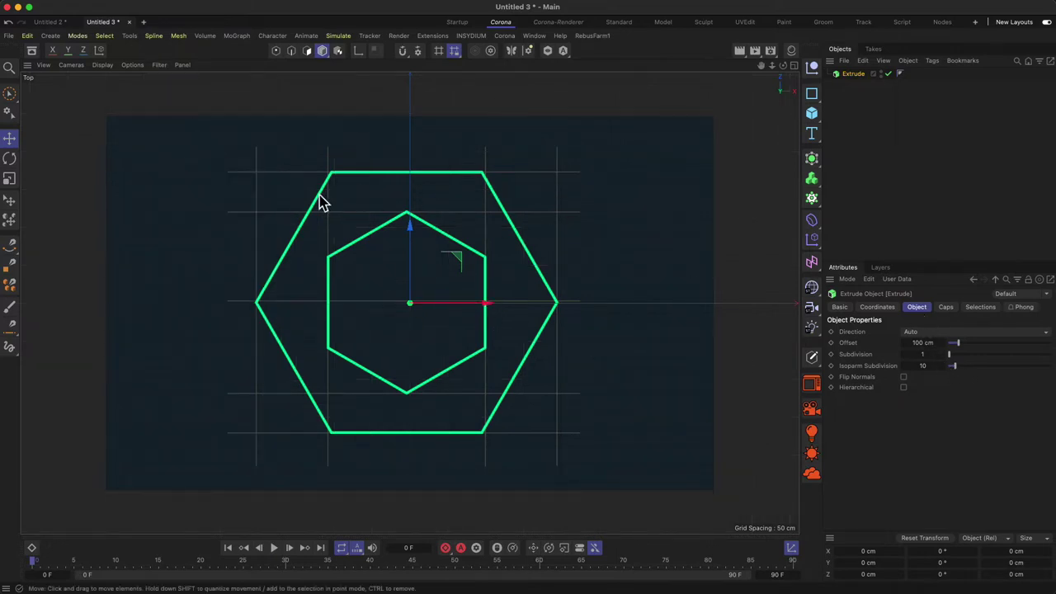
key("shift+v")
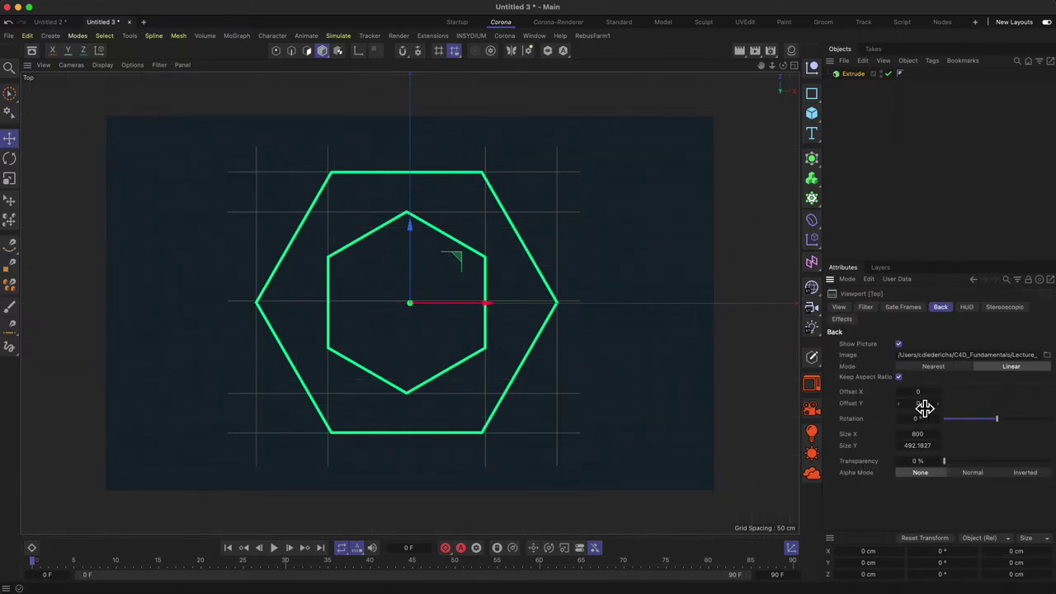
left_click_drag(917, 404, 915, 405)
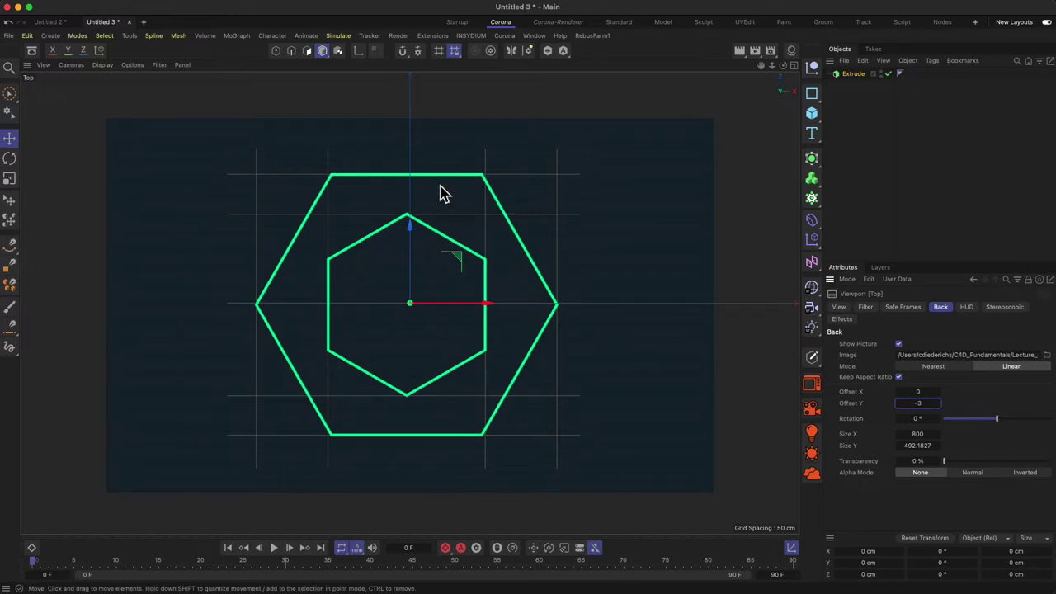
Add an n-Side spline to the scene.
left_click(812, 93)
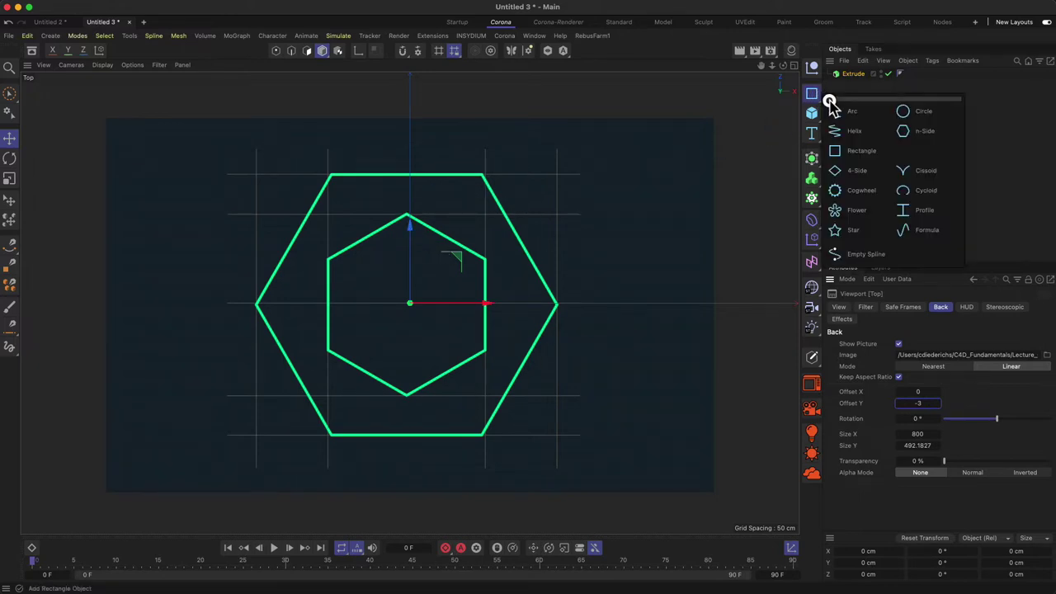
left_click(926, 134)
left_click_drag(852, 76, 860, 91)
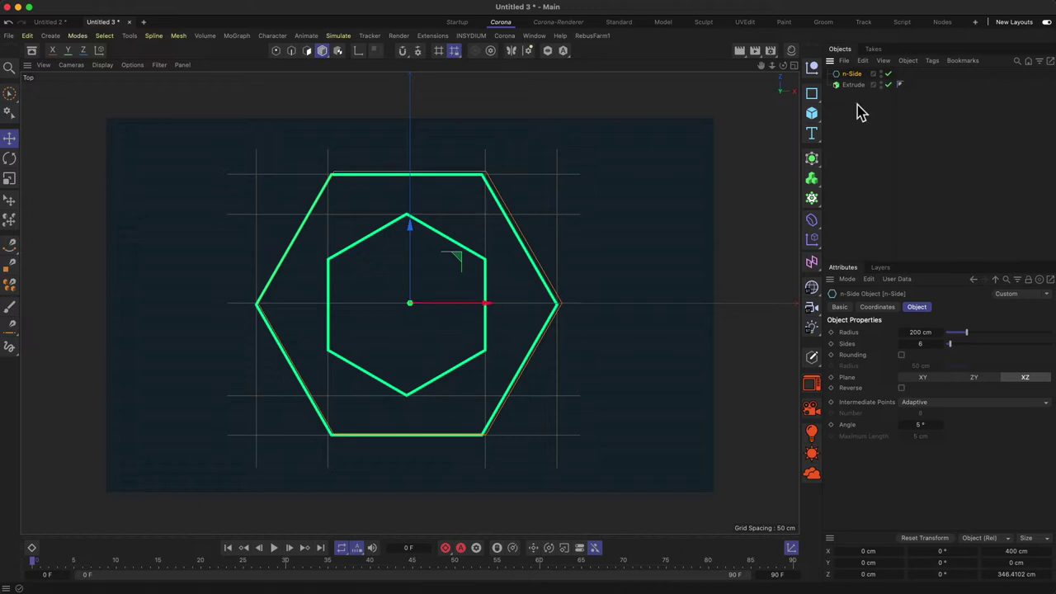
Align the Top view background to the n-Side spline with Offset X 4 and Offset Y -1, and set its transparency to 43%.
left_click(849, 75)
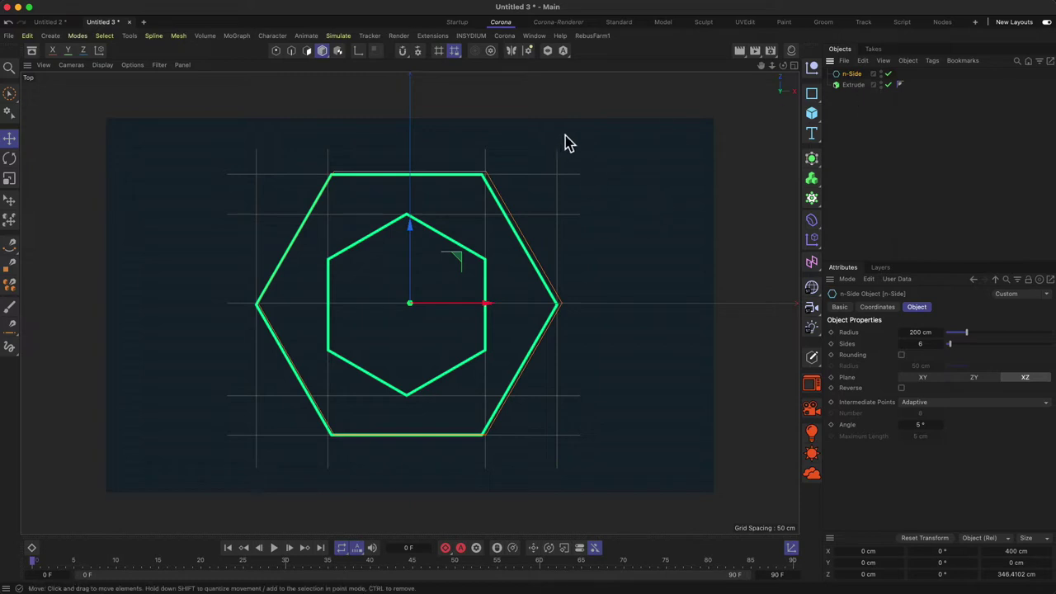
key("shift+v")
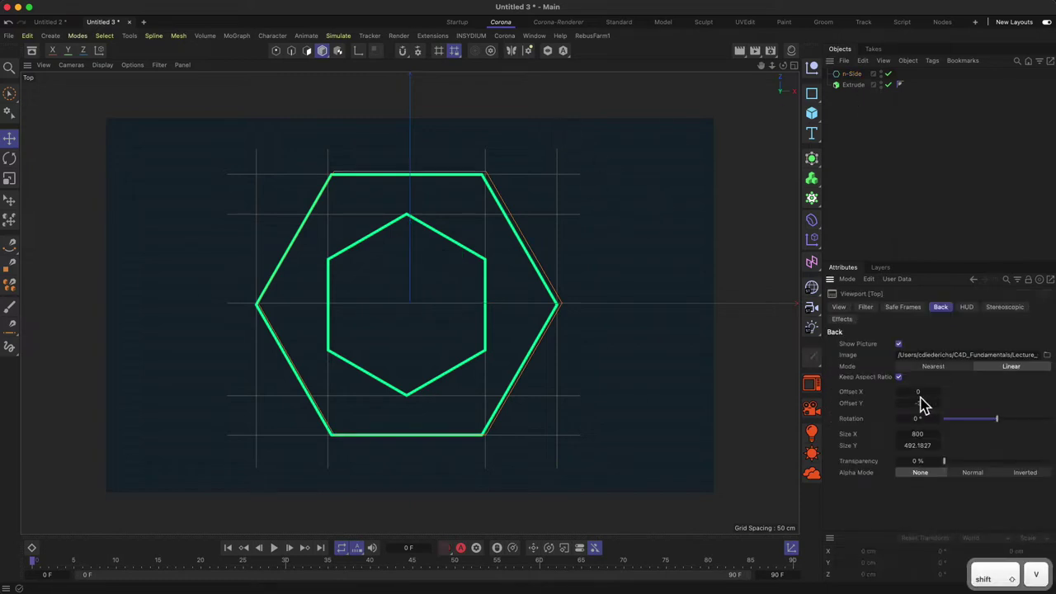
left_click_drag(920, 401, 922, 394)
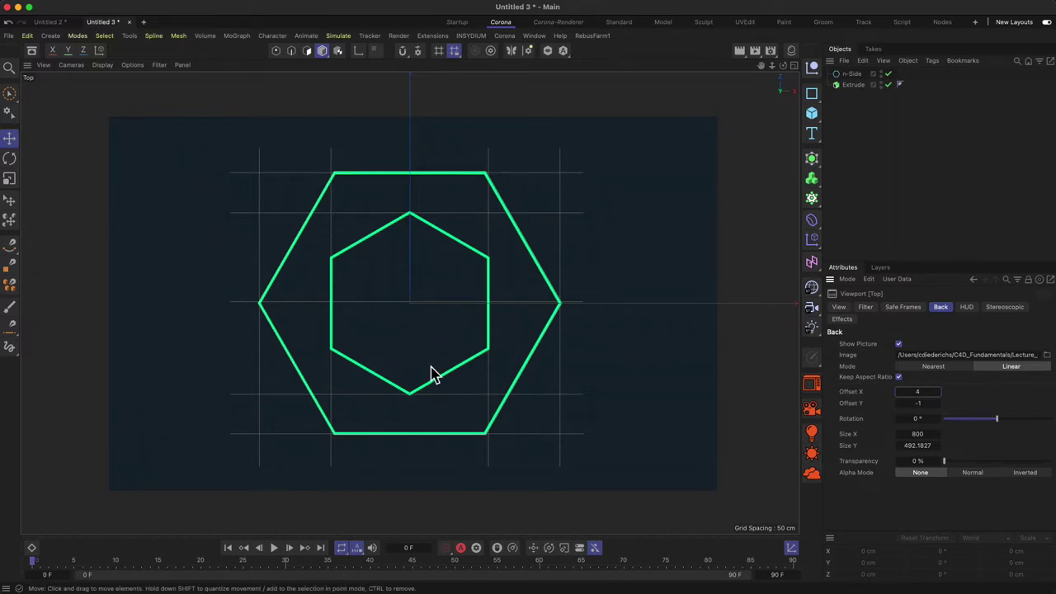
left_click(856, 75)
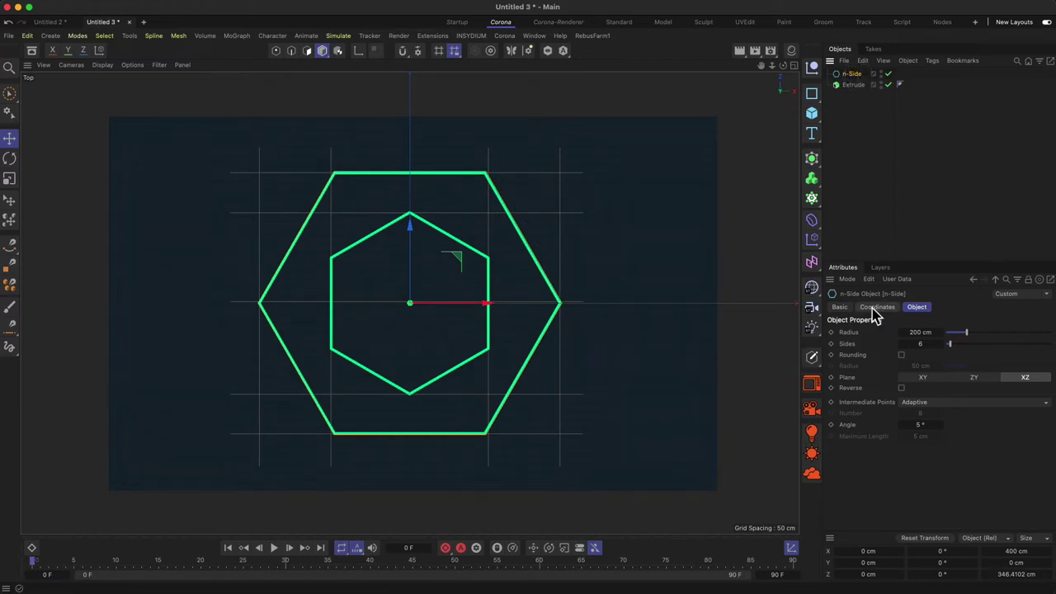
left_click(709, 150)
key("shift+v")
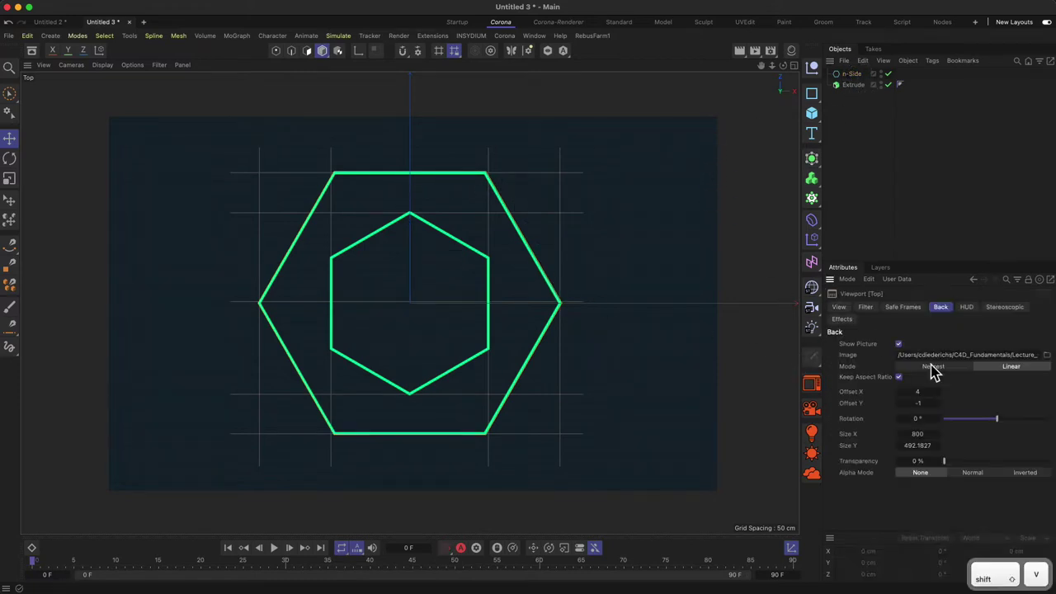
left_click_drag(966, 463, 995, 463)
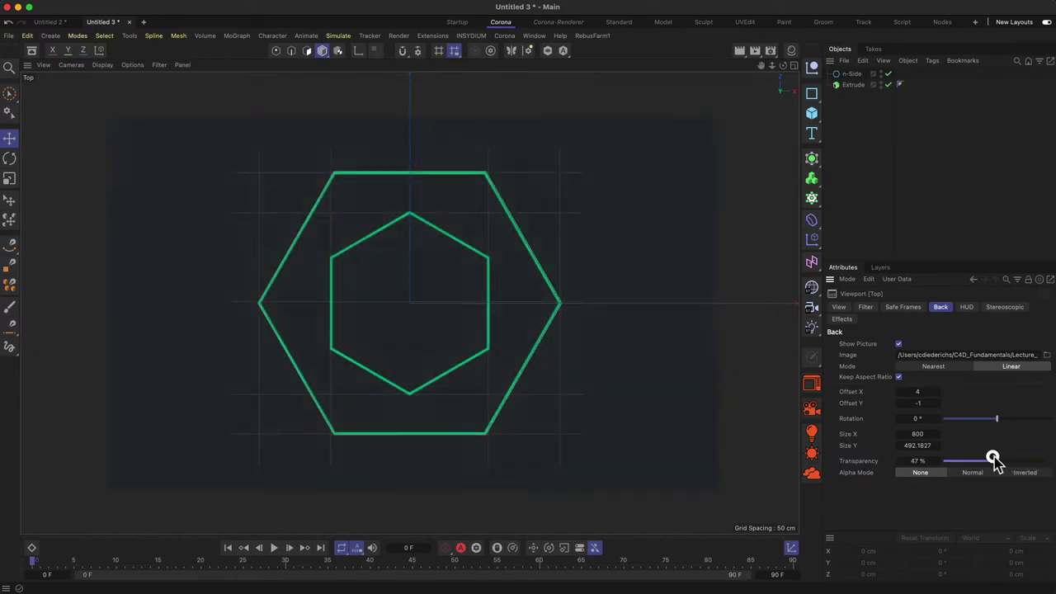
Duplicate the n-Side spline.
left_click(843, 74)
key("super+v")
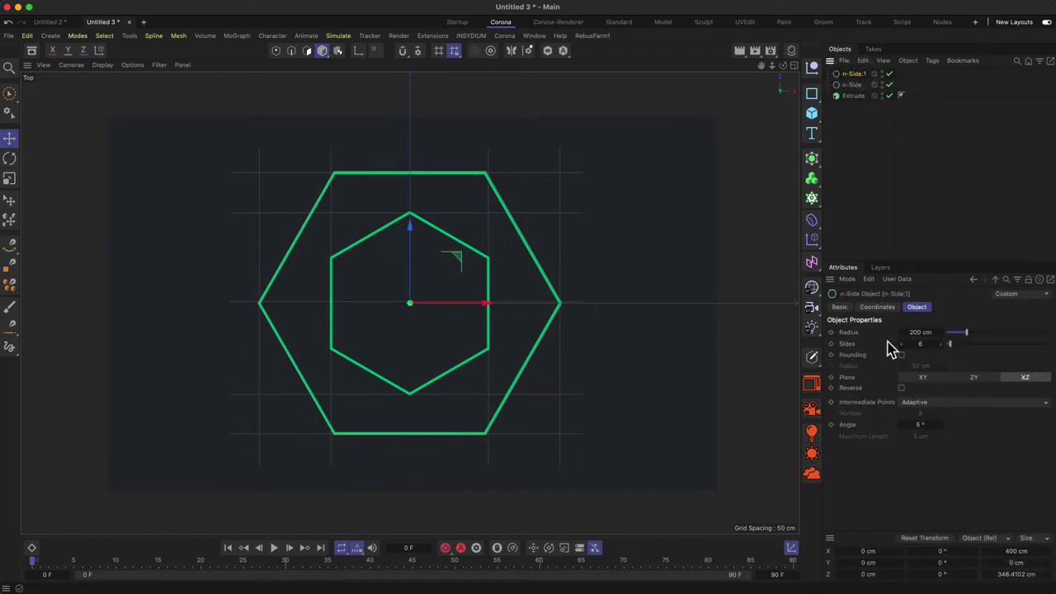
Try 8 sides on the copied n-Side spline and return it to 6.
left_click(940, 345)
left_click(940, 345)
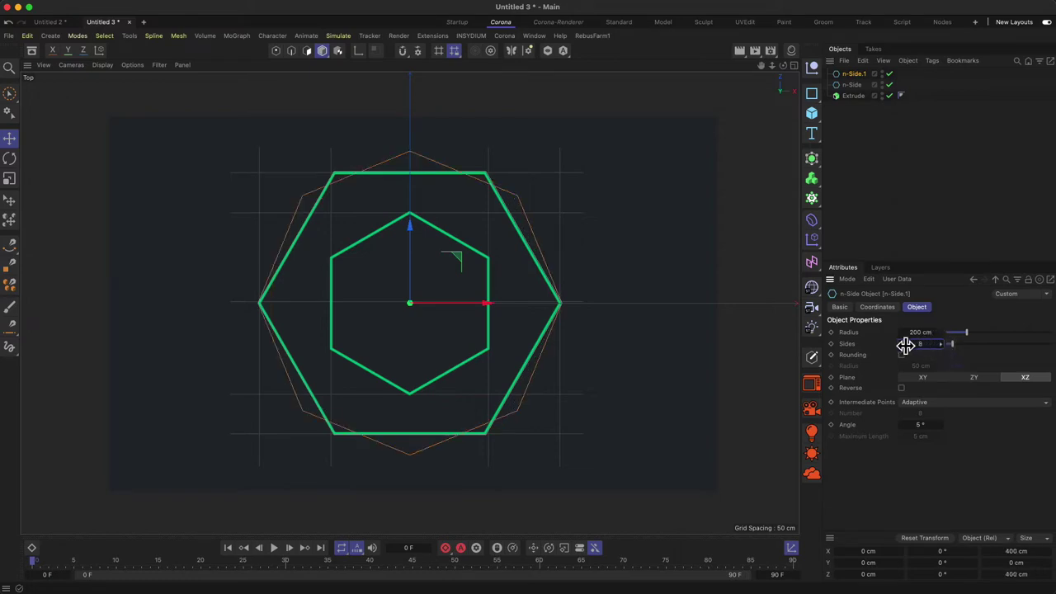
left_click_drag(905, 344, 896, 345)
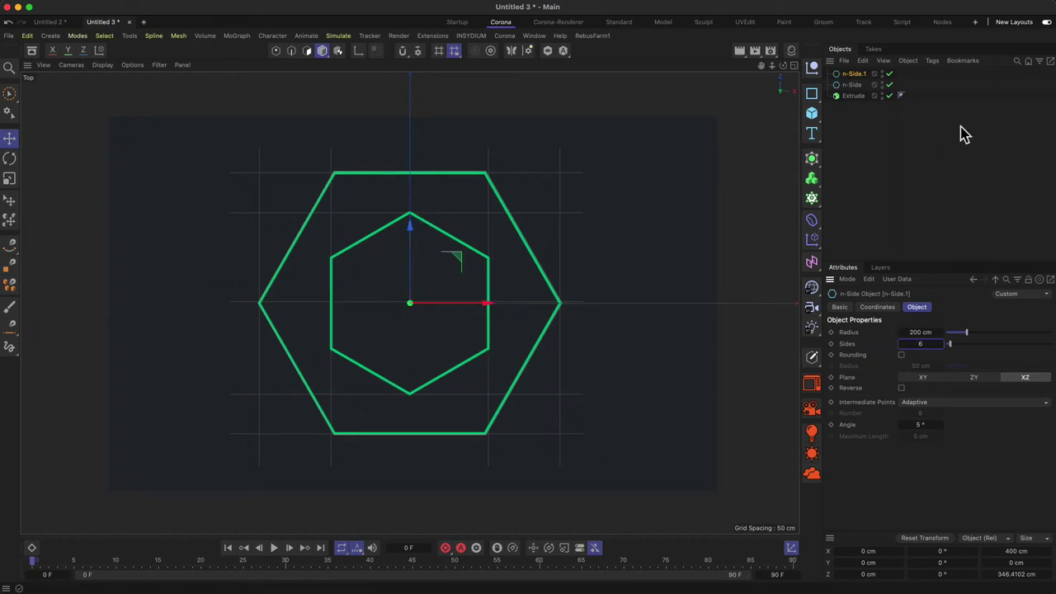
Match the original n-Side spline to the inner hexagon with a 118 cm radius and a heading rotation of -90°.
left_click(853, 84)
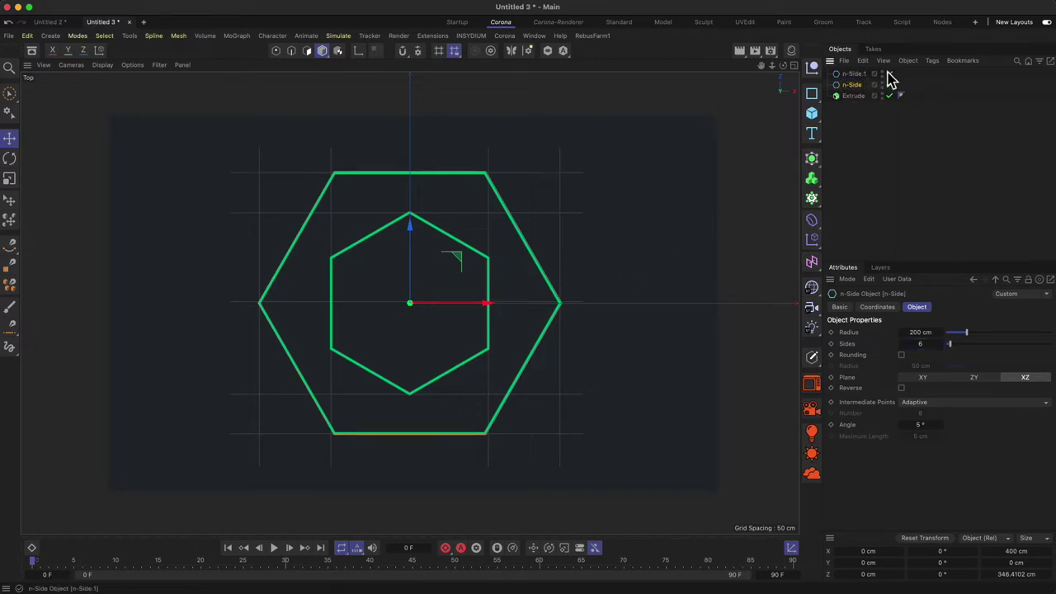
left_click_drag(970, 334, 958, 332)
key("r")
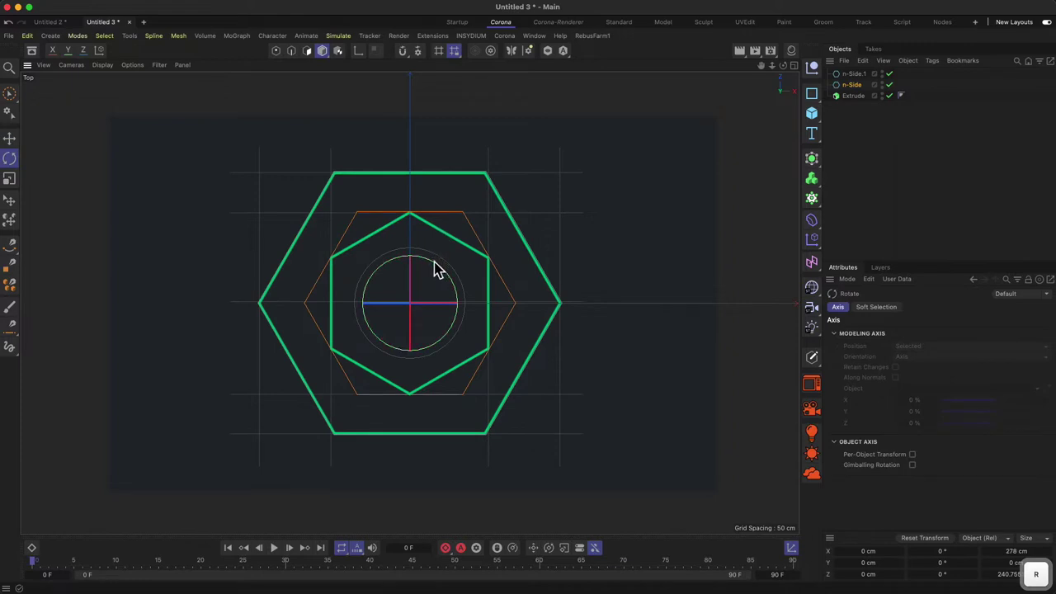
left_click_drag(434, 269, 461, 333, "shift")
left_click(852, 85)
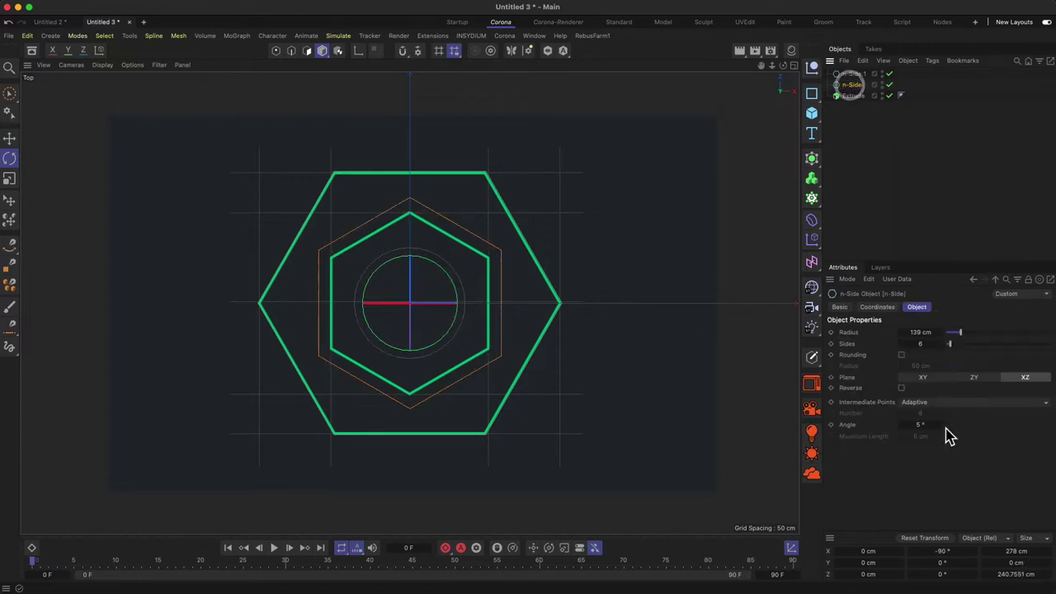
left_click_drag(958, 333, 959, 335)
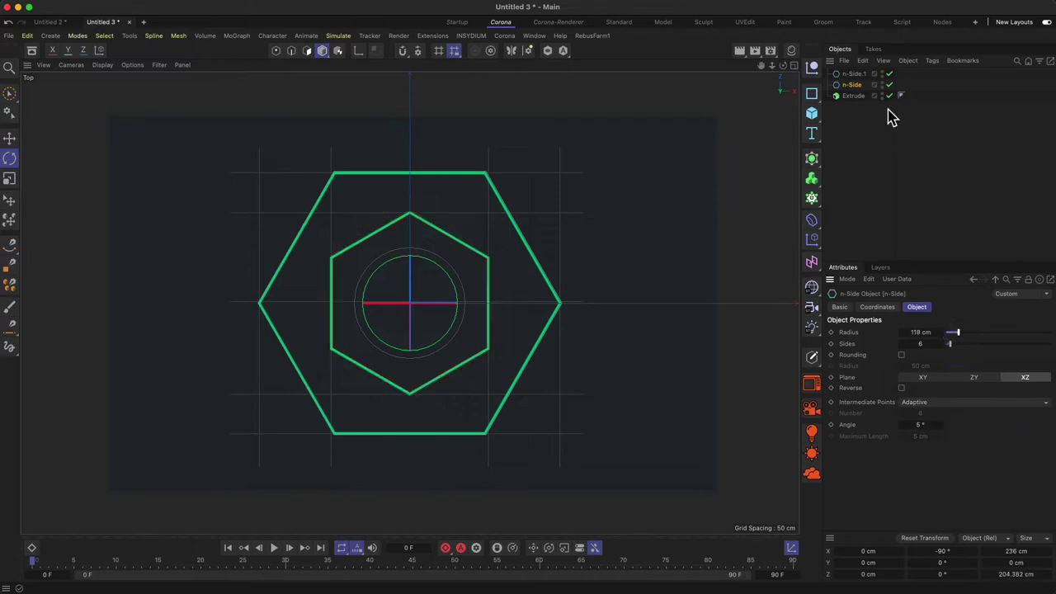
Make both n-Side splines children of the Extrude and show all four views.
left_click(851, 85, "shift")
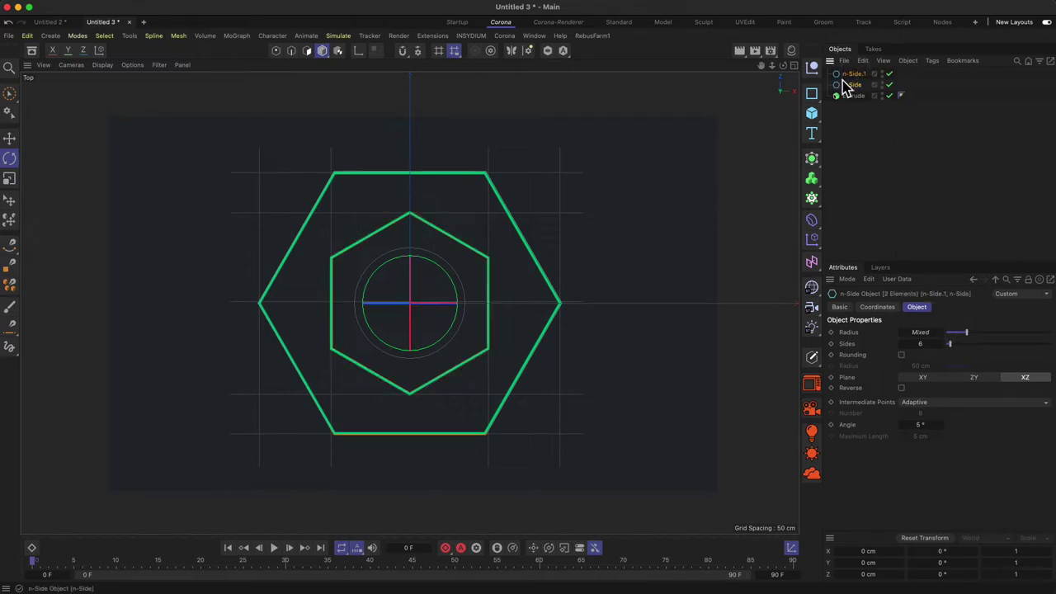
left_click_drag(854, 86, 860, 94)
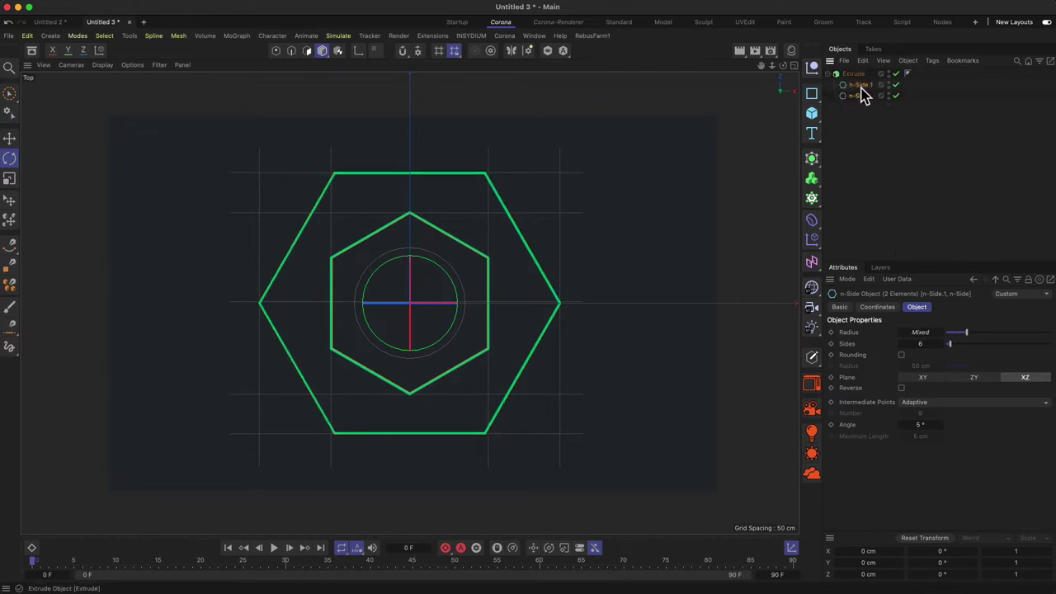
left_click(794, 65)
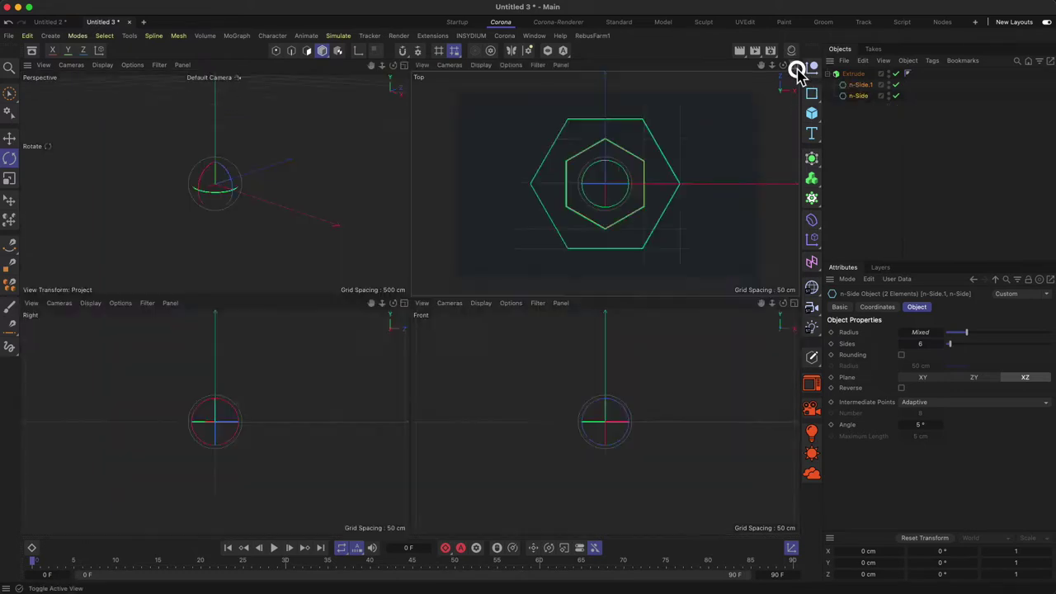
Try moving the smaller n-Side spline within the Extrude hierarchy and undo the move.
left_click_drag(856, 96, 855, 76)
key("super+z")
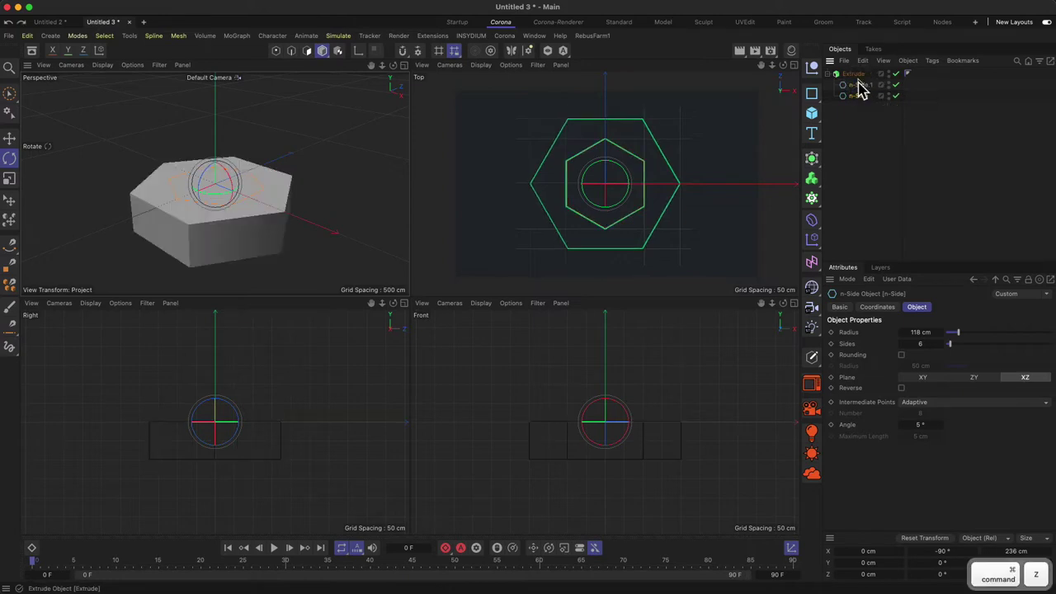
Add a Connect object, place both n-Side splines under it, and nest it inside the Extrude.
left_click(859, 85, "shift")
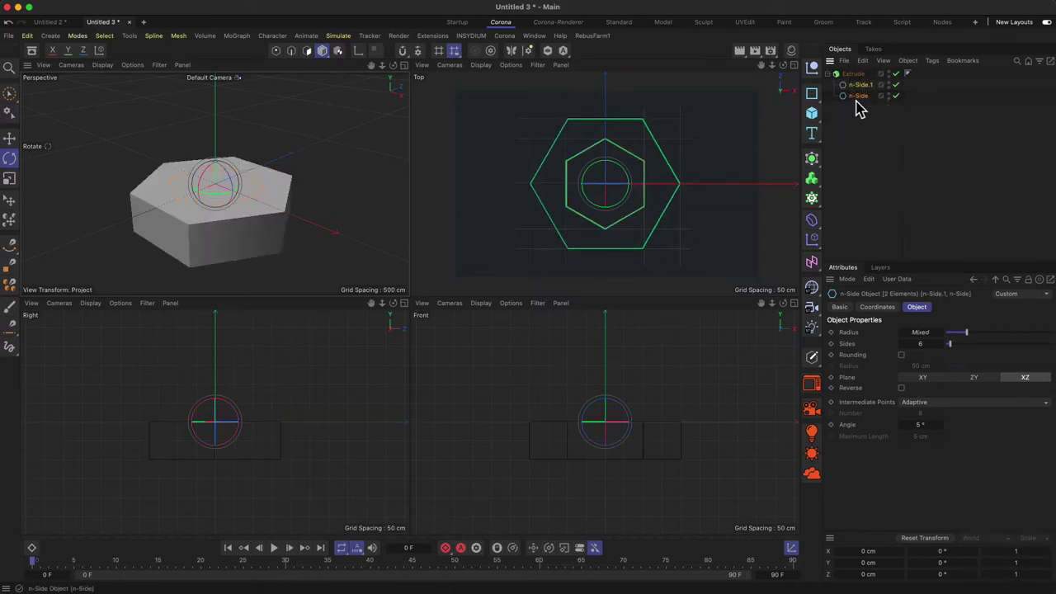
left_click(811, 157)
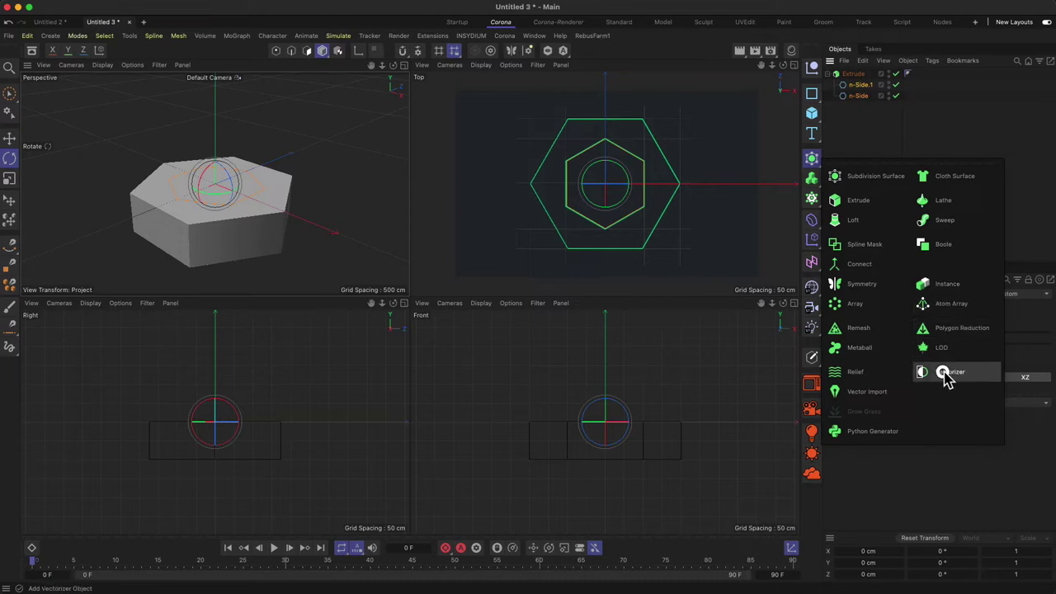
left_click(854, 264)
left_click_drag(846, 73, 854, 90)
left_click_drag(865, 126, 860, 87)
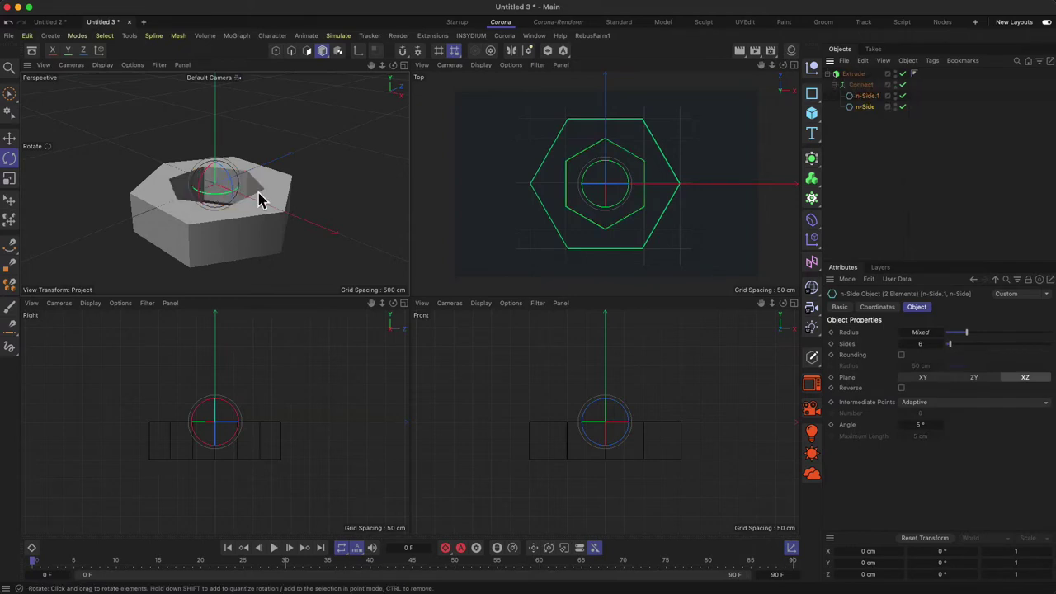
Move the Connect object with its two n-Side splines out of the Extrude.
left_click_drag(262, 201, 271, 224, "alt")
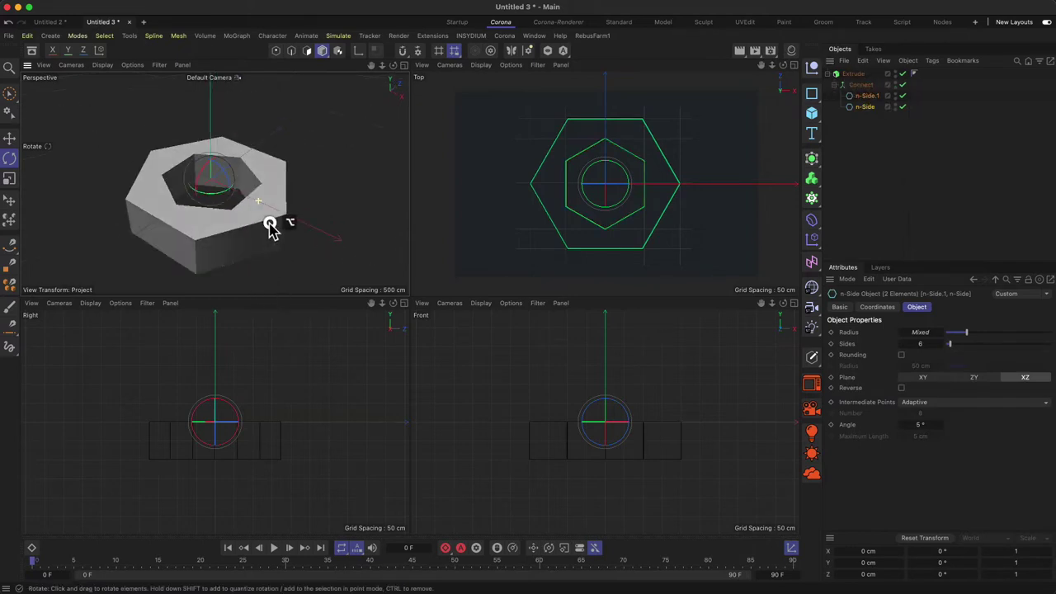
left_click(403, 64)
left_click_drag(349, 148, 313, 326, "alt")
scroll(360, 288, "up", 3)
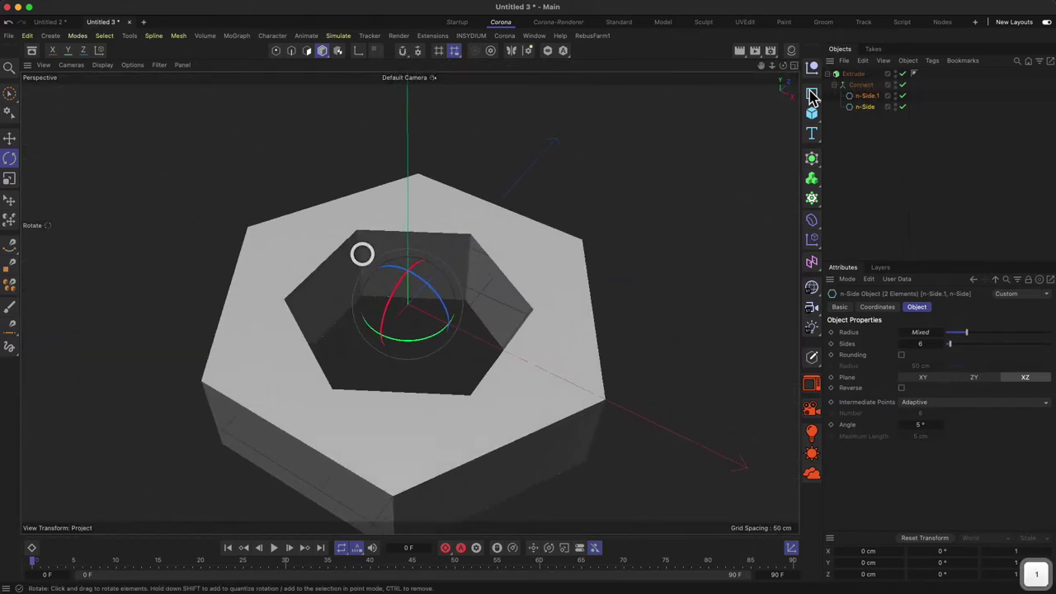
left_click(858, 86)
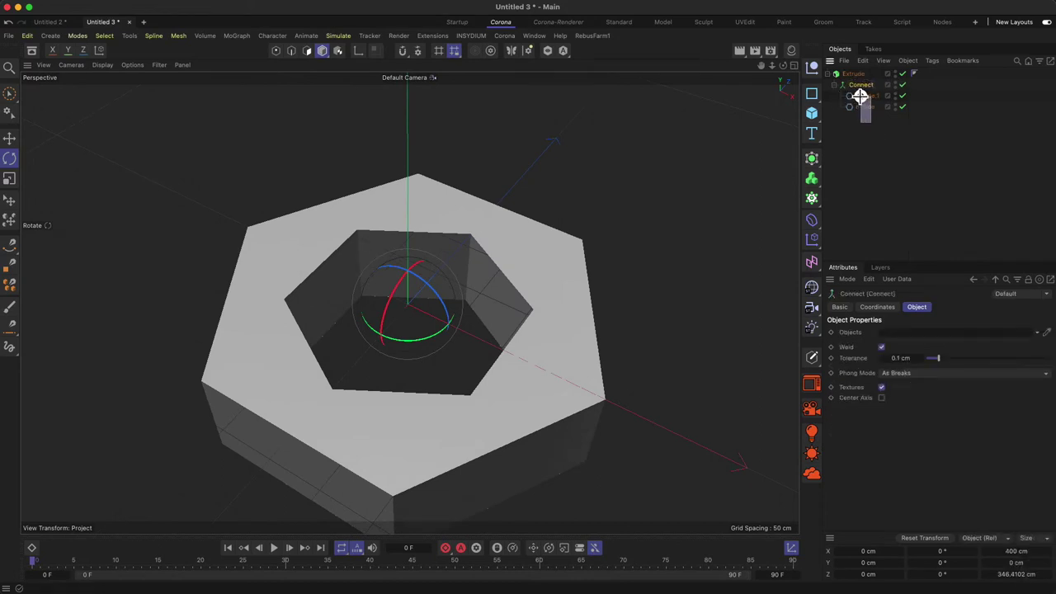
left_click(872, 107)
left_click(857, 96, "shift")
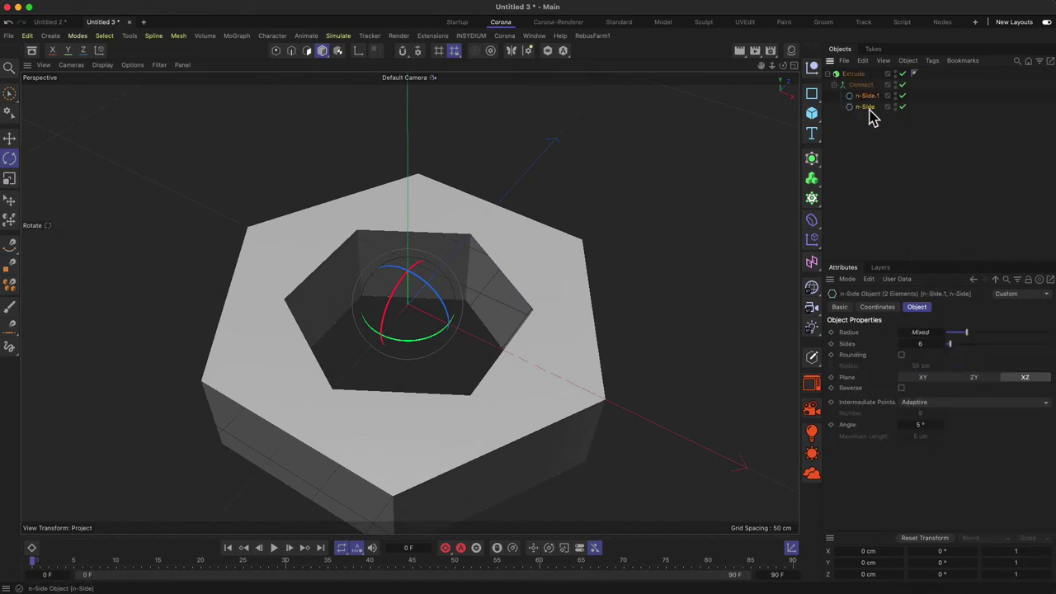
mouse_move(860, 86)
left_mouse_down()
mouse_move(872, 88)
mouse_move(853, 72)
left_mouse_up()
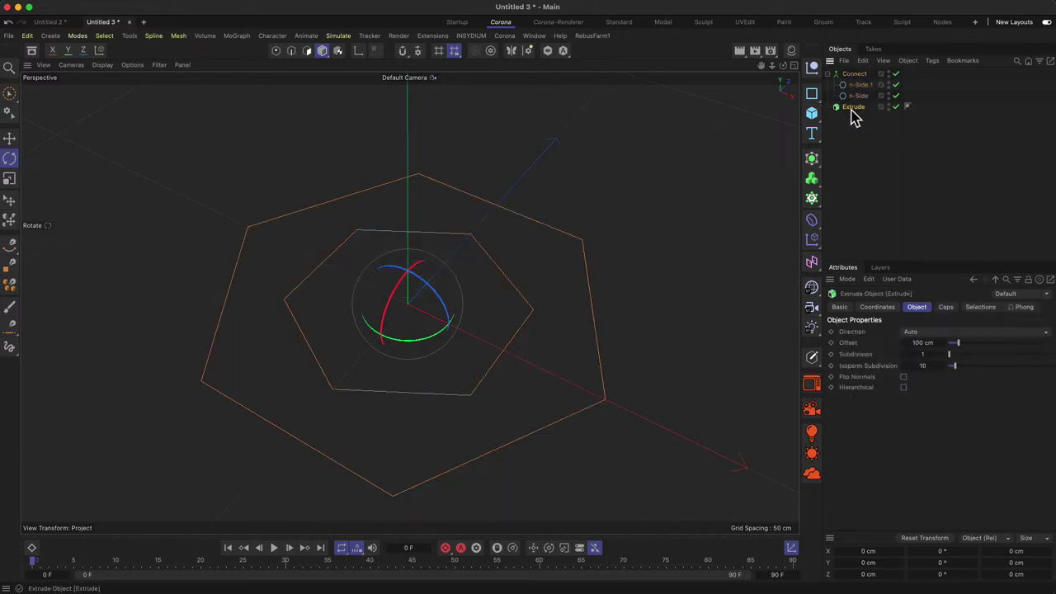
Move both n-Side splines back under the Extrude and delete the Connect object.
left_click(856, 84, "shift")
mouse_move(855, 111)
left_mouse_down()
mouse_move(863, 134)
mouse_move(855, 97)
mouse_move(865, 106)
left_mouse_up()
left_click(812, 69)
left_click(862, 131)
left_click_drag(864, 107, 853, 75)
left_click(851, 72)
key("Delete")
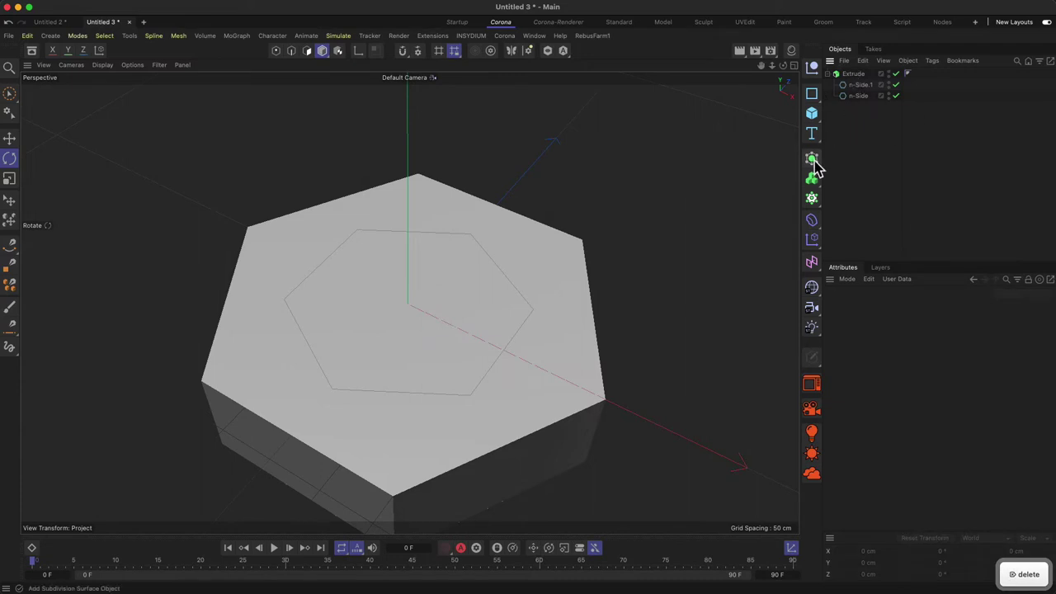
Add a Spline Mask object and place both n-Side splines under it.
left_click(811, 93)
left_click(1023, 122)
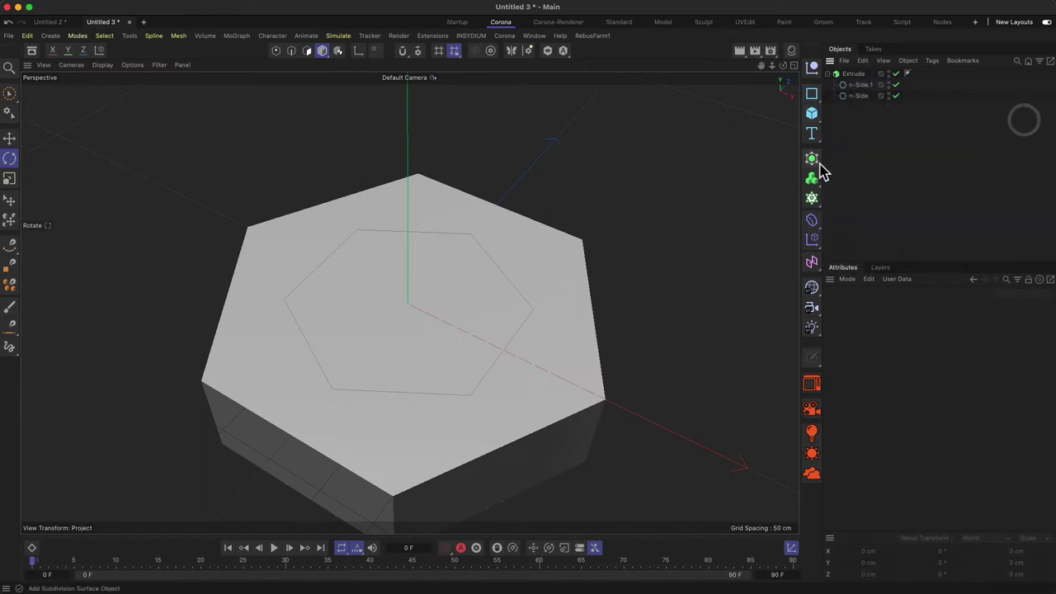
left_click(813, 160)
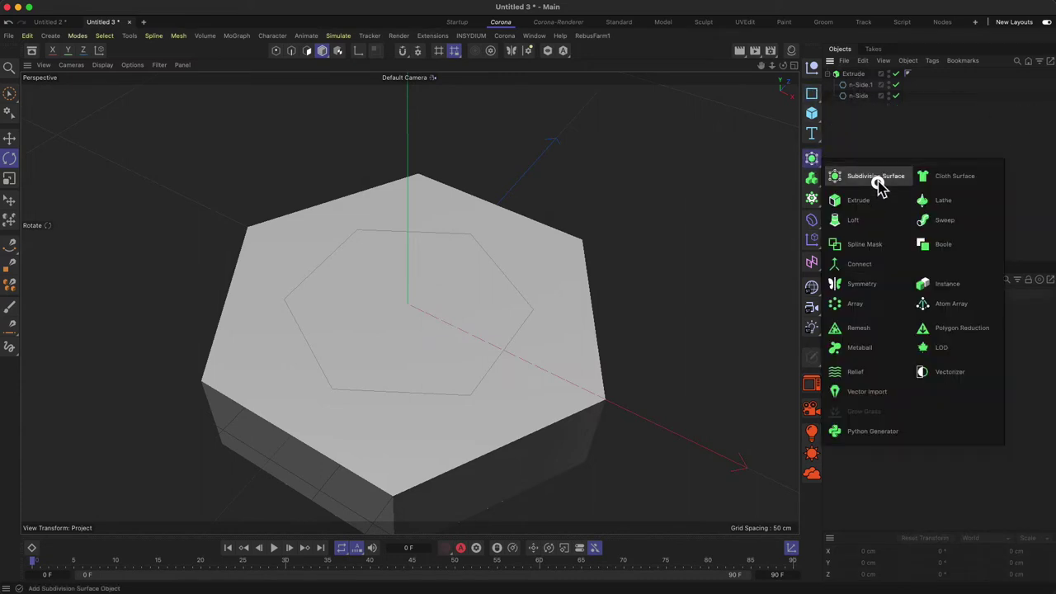
left_click(852, 246)
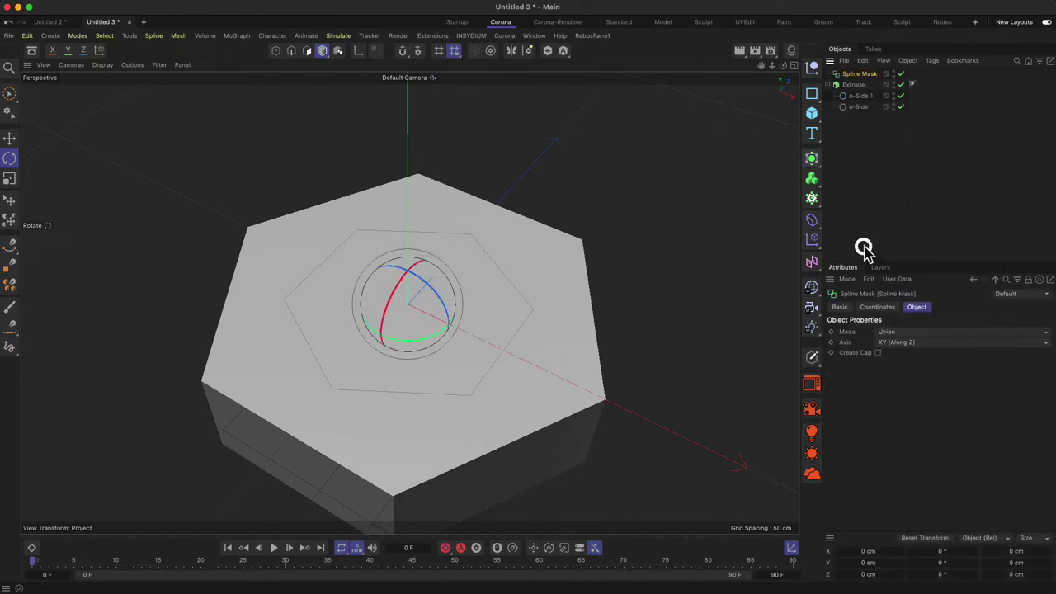
left_click(866, 107)
left_click(863, 97, "shift")
left_click_drag(863, 97, 868, 79)
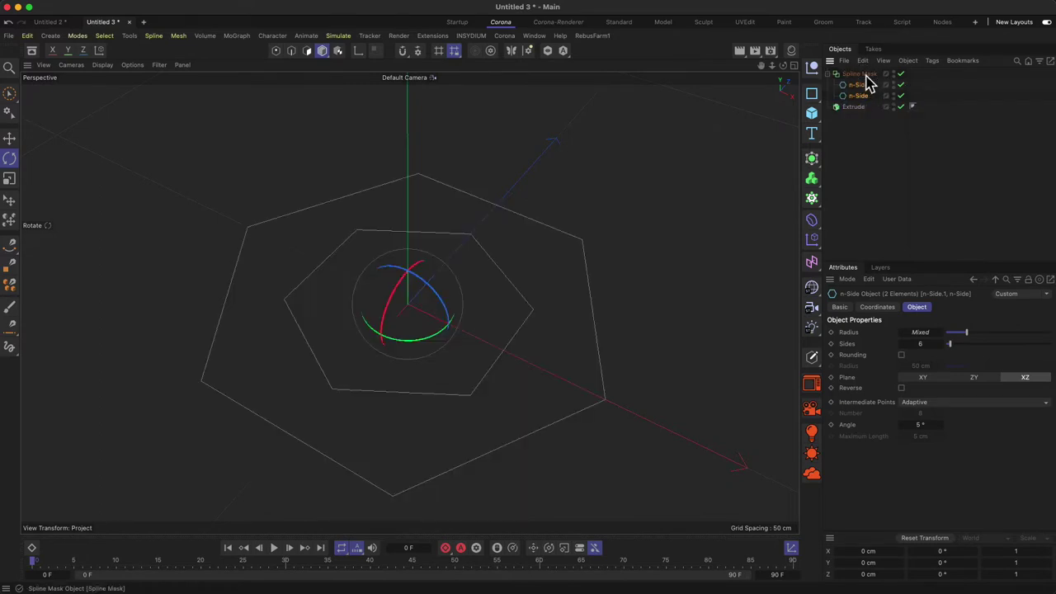
Nest the Spline Mask inside the Extrude and set its mode to A subtract B.
left_click(855, 75)
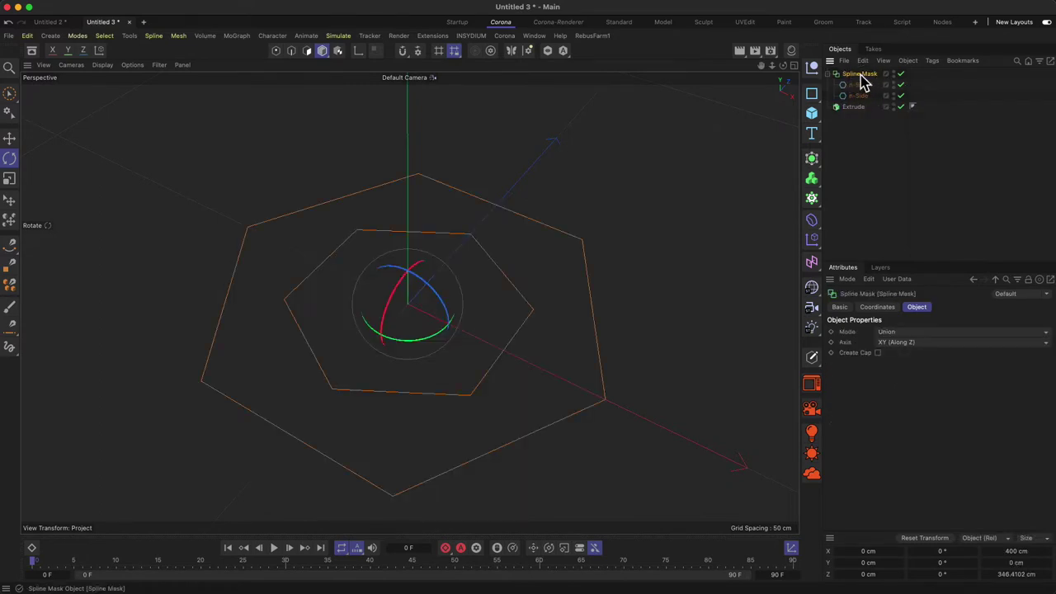
left_click_drag(856, 76, 857, 110)
left_click_drag(443, 354, 462, 340, "alt")
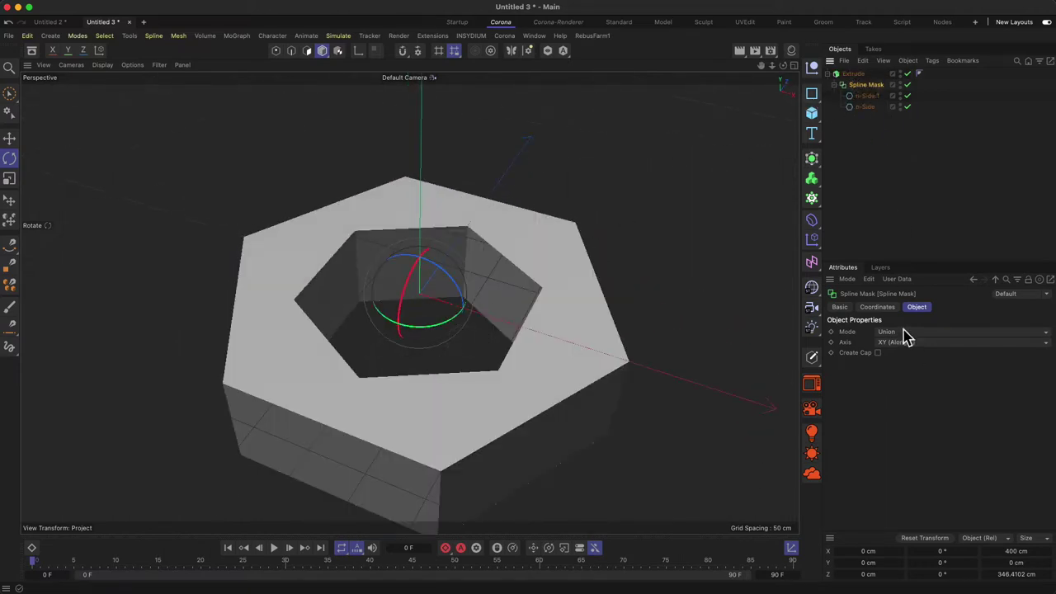
left_click(901, 331)
left_click(907, 357)
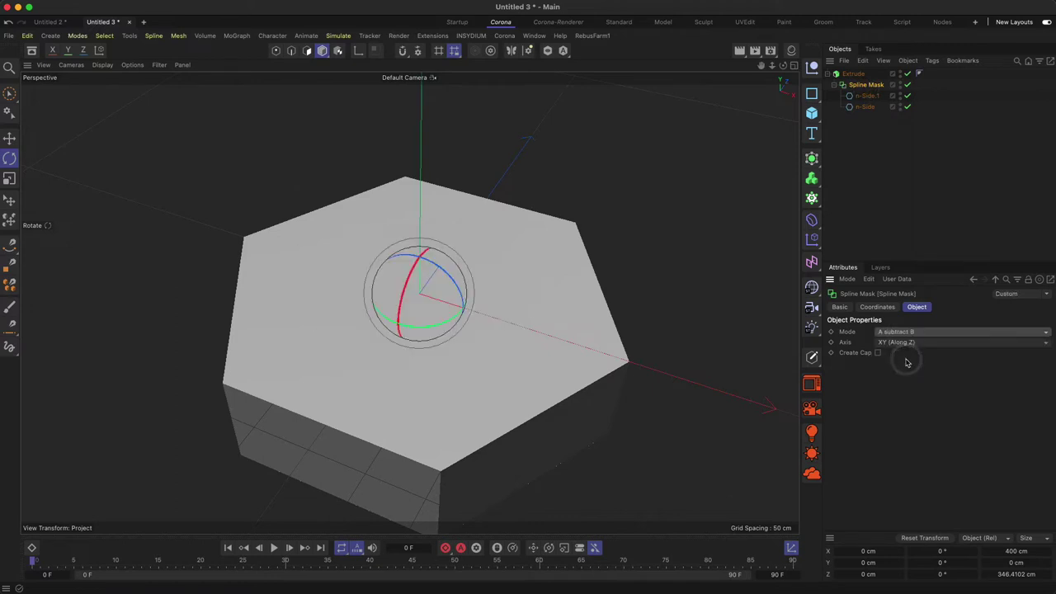
Rename the larger n-Side spline as A and the smaller one as B.
left_click(872, 98)
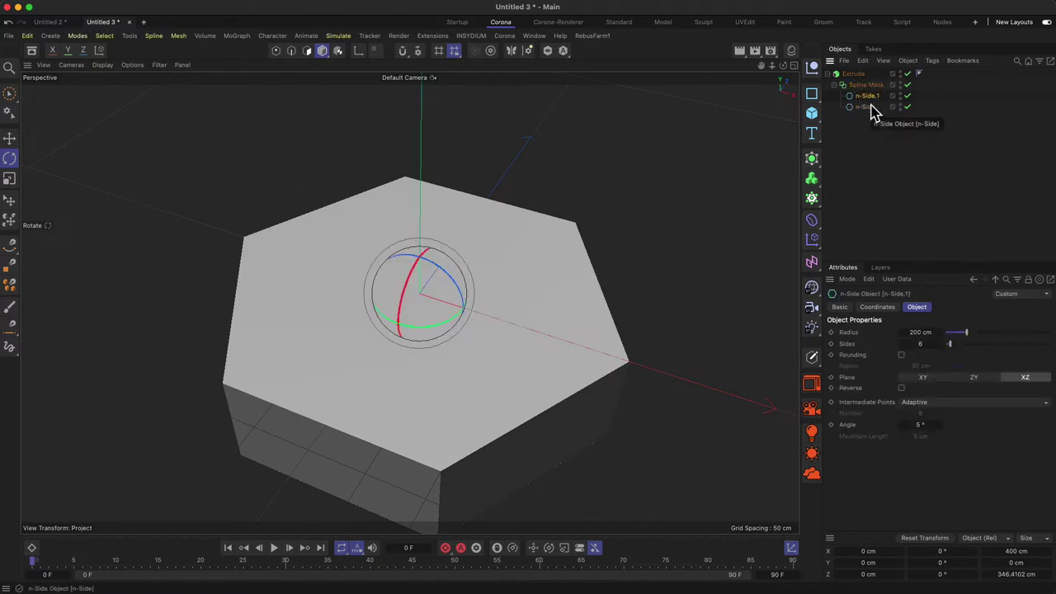
double_click(874, 95)
type("A")
double_click(867, 108)
type("B")
left_click(867, 118)
left_click_drag(863, 108, 863, 98)
Set the Spline Mask's axis to XZ (Along Y).
left_click(864, 85)
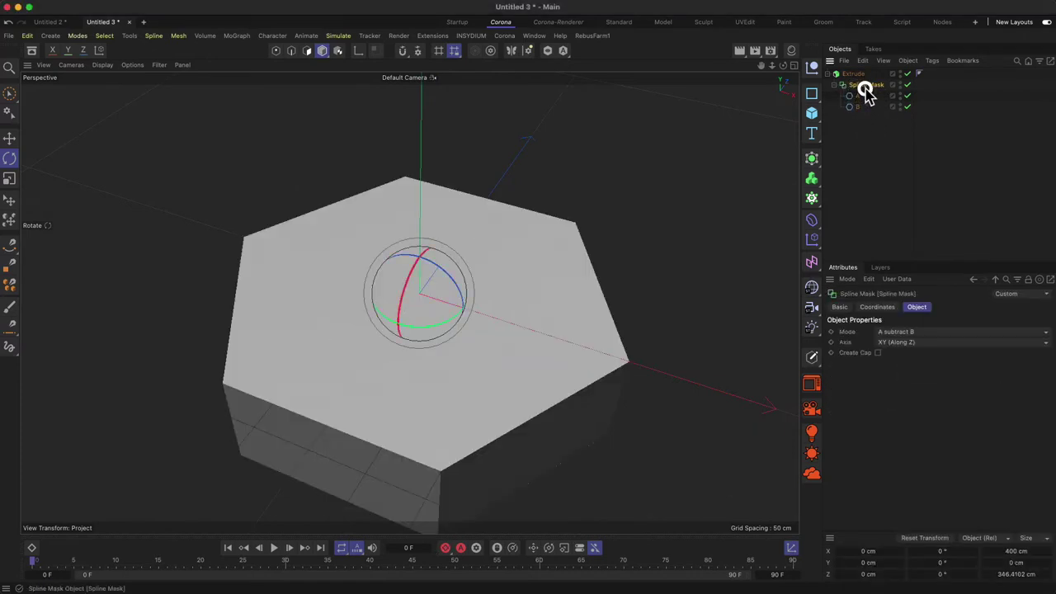
left_click(911, 350)
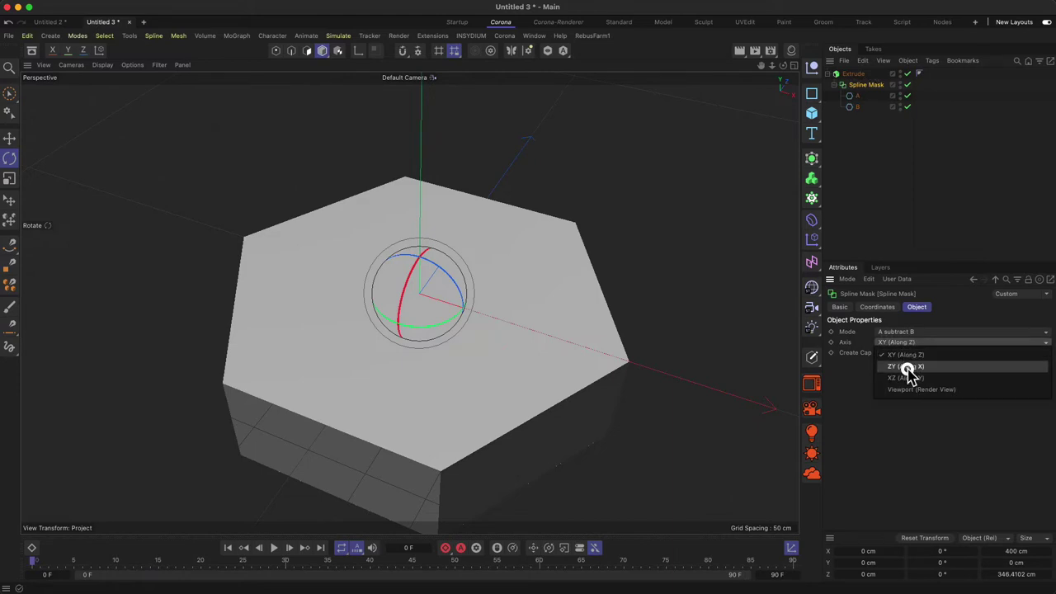
left_click(908, 373)
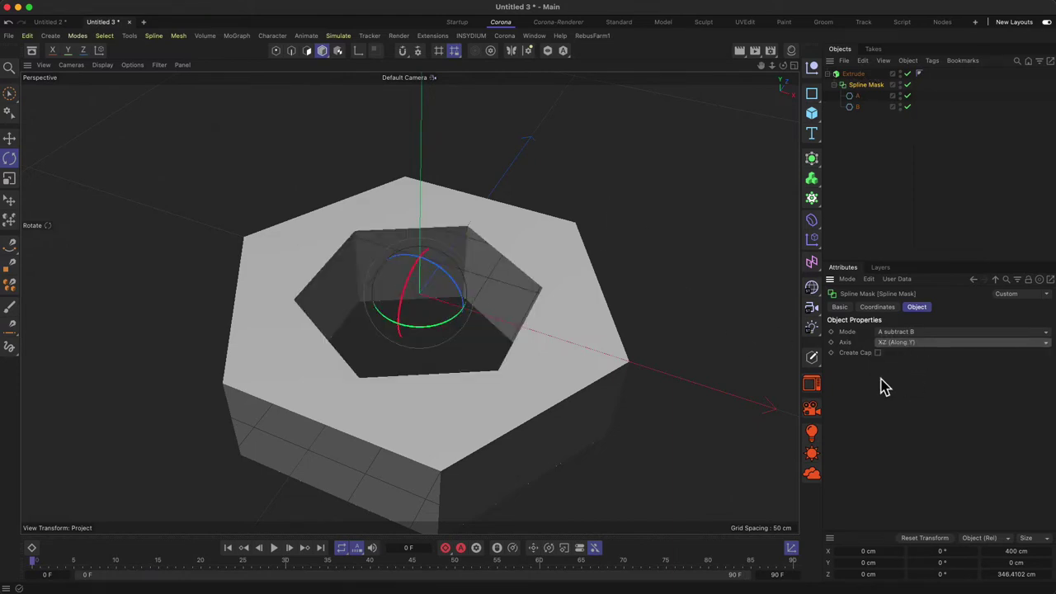
Try the Intersection mode on the Spline Mask and move spline A about 121 cm along negative X.
left_click(904, 332)
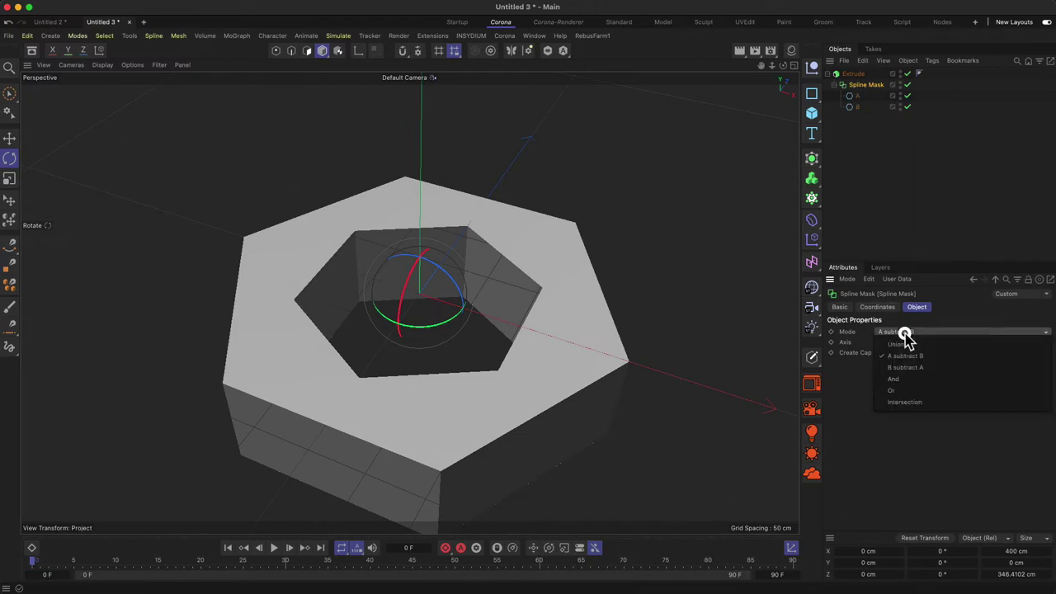
left_click(918, 402)
left_click(856, 96)
key("e")
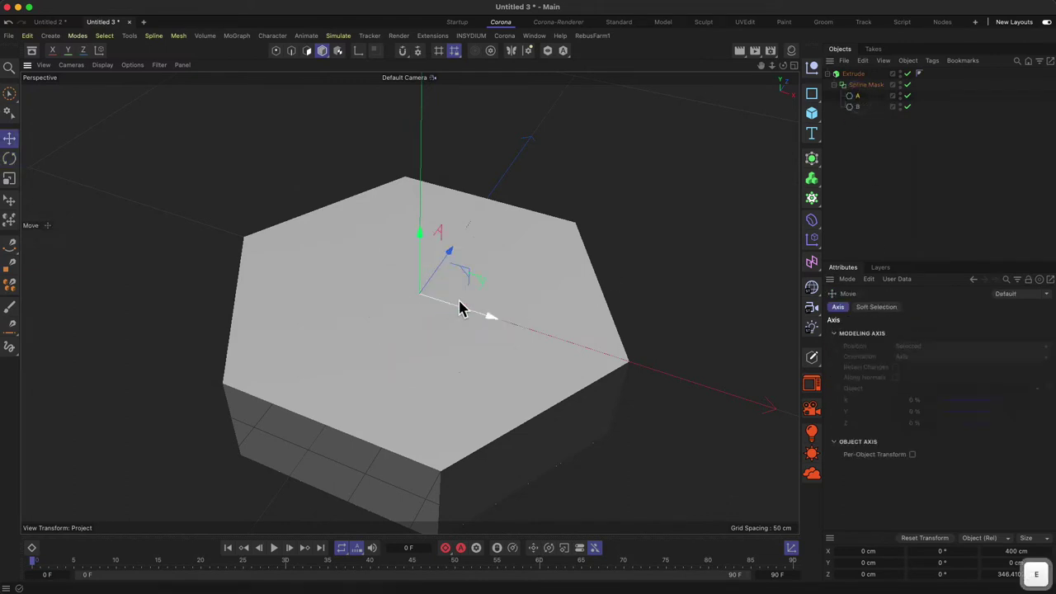
left_click_drag(462, 307, 353, 259)
Try the Or mode on the Spline Mask with the two splines offset.
left_click(862, 84)
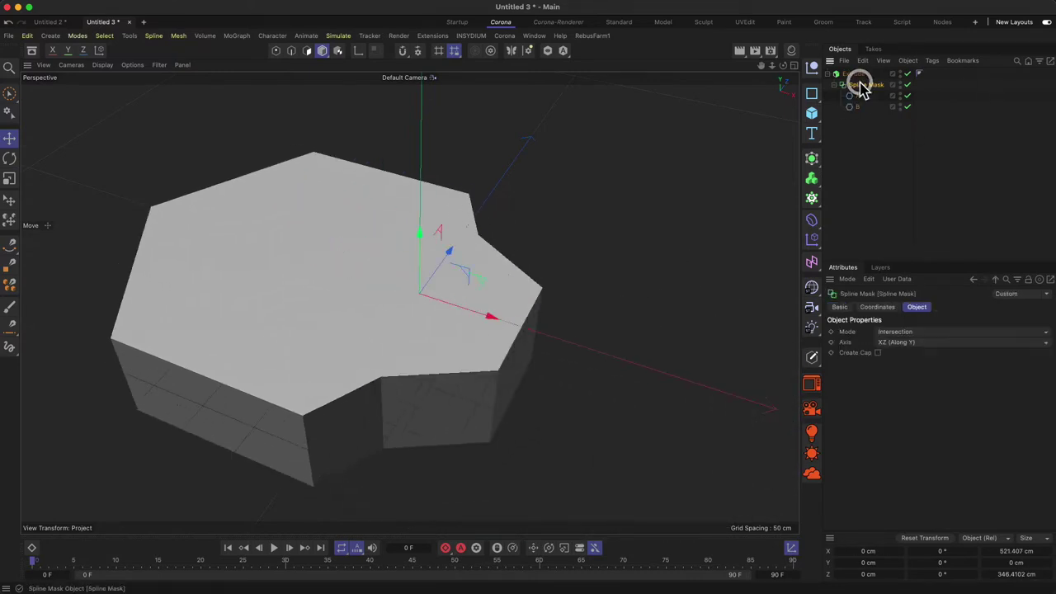
left_click(906, 332)
left_click(916, 394)
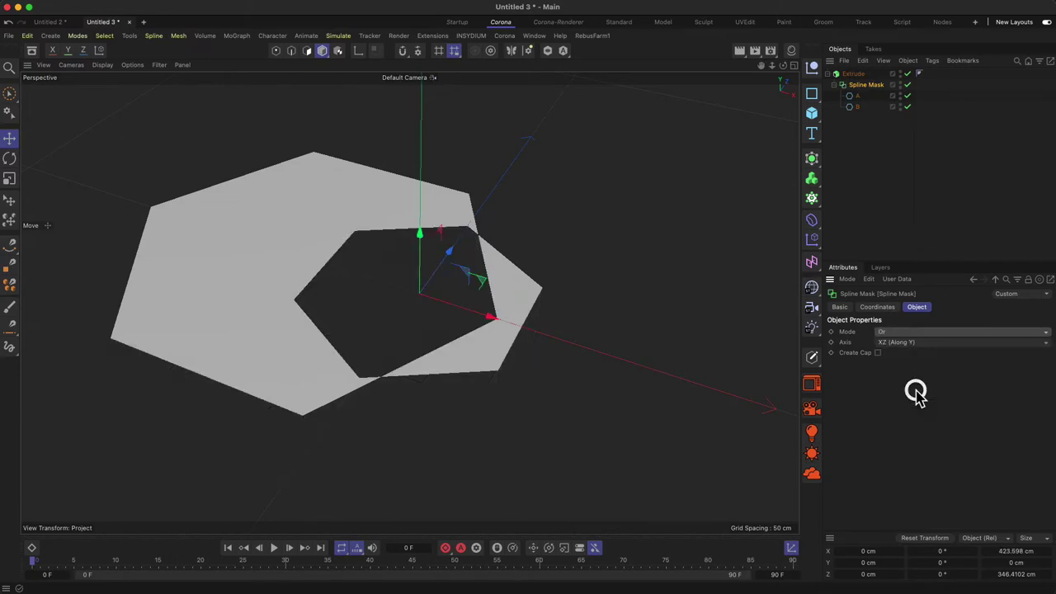
left_click(906, 332)
left_click(858, 383)
Try the ZY (Along X) and XY (Along Z) axes on the Spline Mask.
left_click(912, 340)
left_click(901, 370)
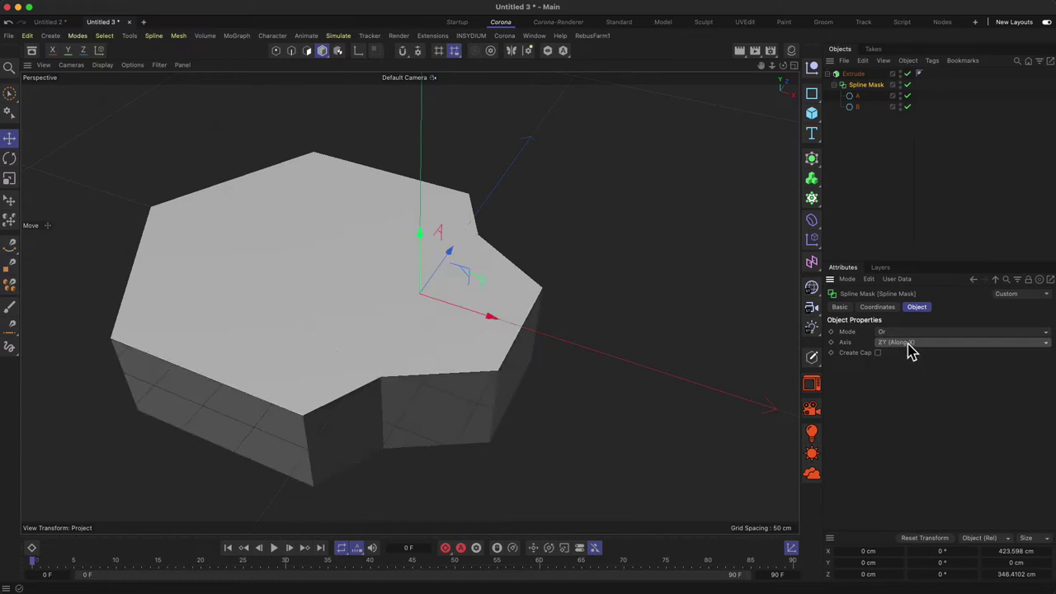
left_click(920, 342)
left_click(912, 354)
left_click(911, 342)
Set the Spline Mask's mode back to A subtract B.
left_click(897, 331)
left_click(899, 331)
left_click(908, 356)
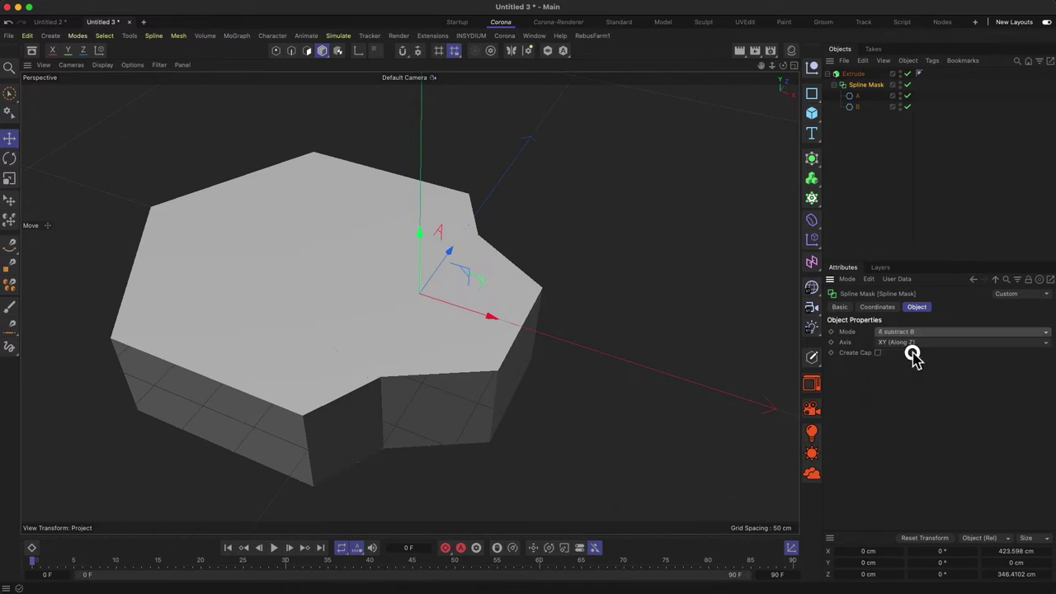
Reset spline A's X position to 0 cm.
left_click(857, 97)
left_click(877, 306)
left_click(881, 347)
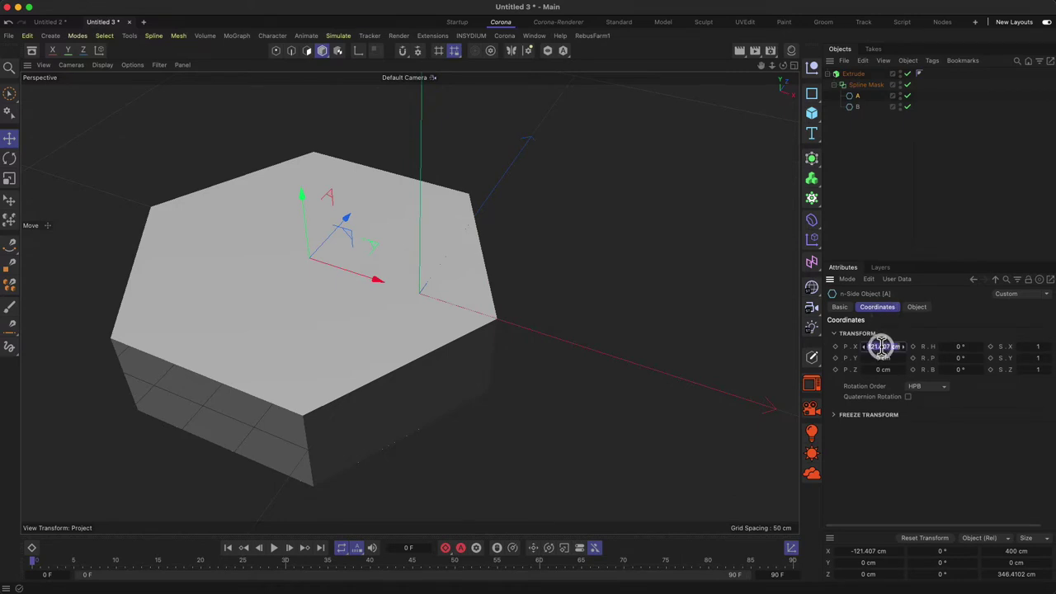
type("0")
key("Return")
left_click(855, 106)
left_click(856, 99)
left_click(854, 103)
Set the Spline Mask's axis back to XZ (Along Y) and deselect everything.
left_click(866, 84)
left_click(916, 307)
left_click(916, 342)
left_click(909, 379)
left_click(660, 225)
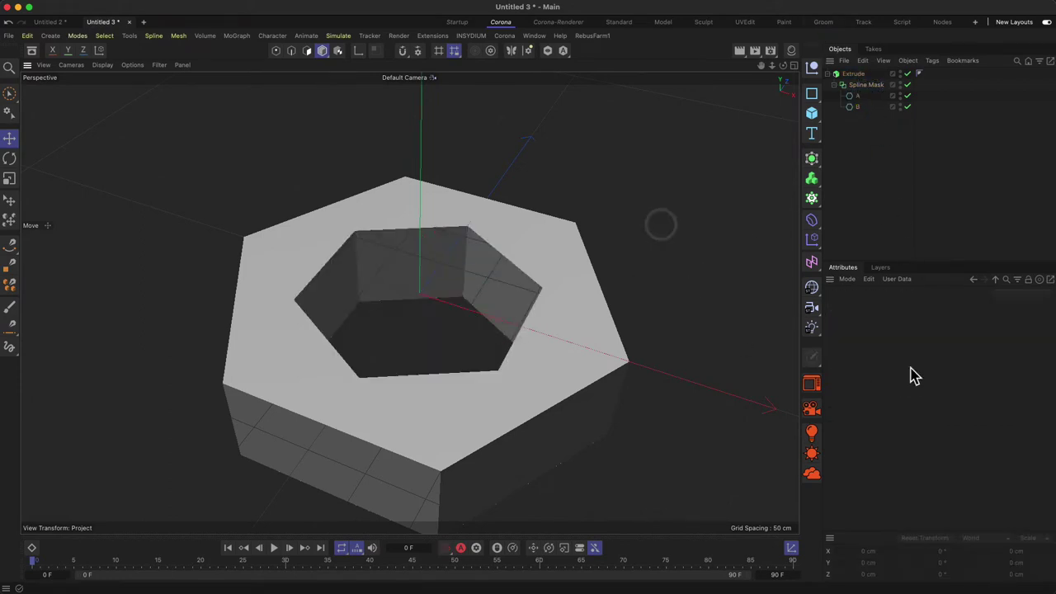
Give both caps of the Extrude a round bevel of about 6.78 cm and inspect the edges.
left_click_drag(464, 307, 443, 302, "alt")
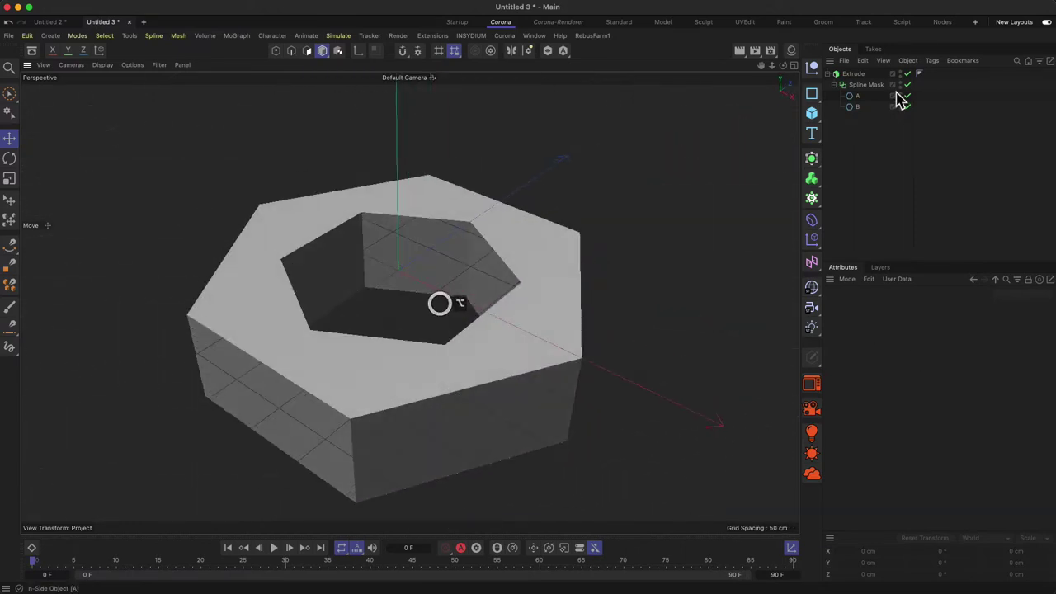
left_click(854, 73)
left_click(946, 307)
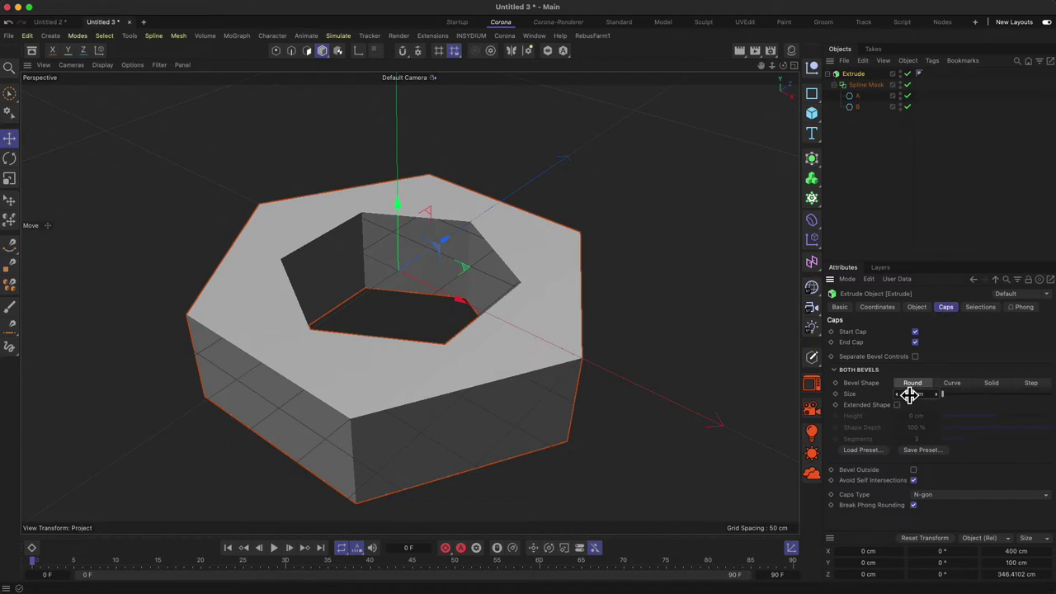
type("2")
key("Tab")
left_click_drag(947, 396, 951, 396)
left_click_drag(321, 349, 294, 224, "alt")
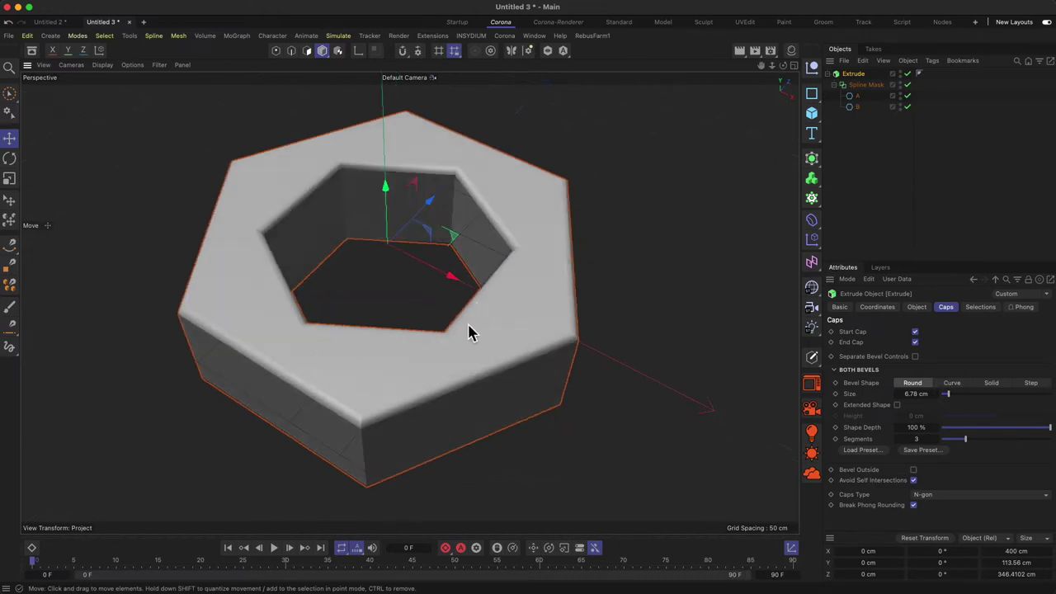
left_click_drag(351, 294, 427, 405, "alt")
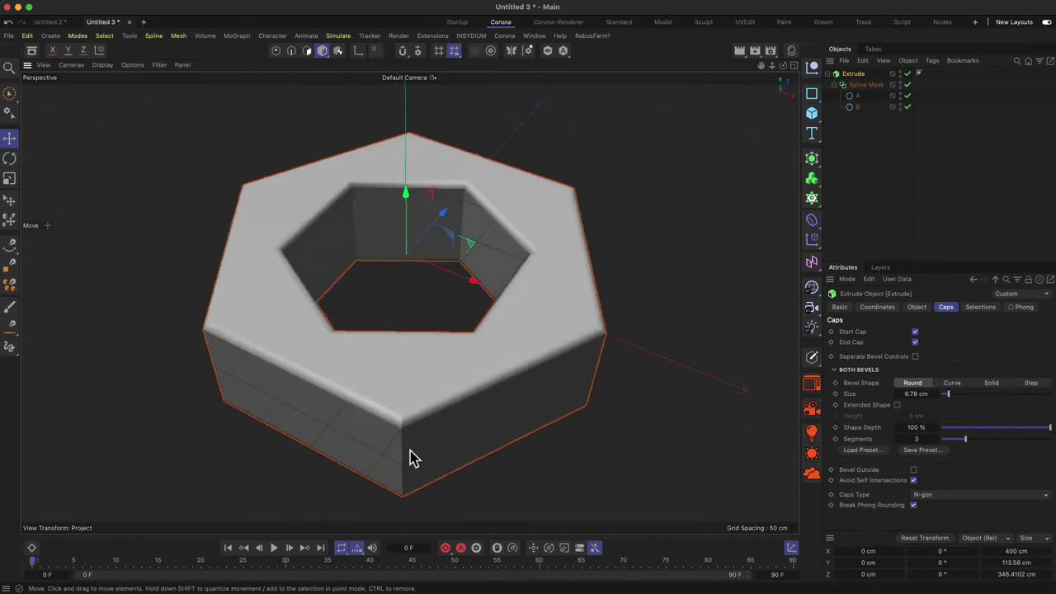
left_click_drag(413, 454, 395, 363, "alt")
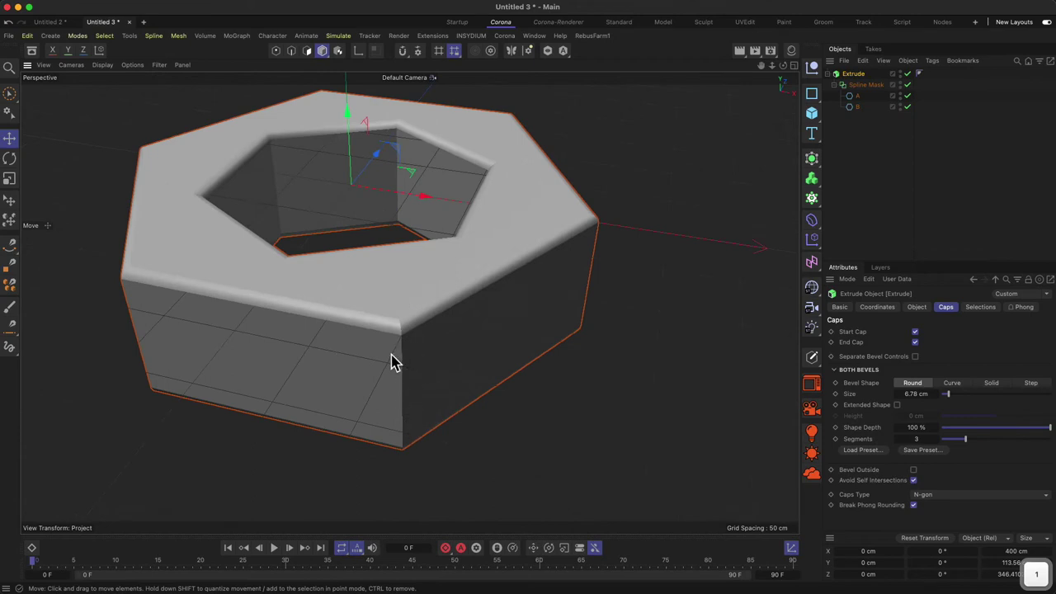
Enable rounding on spline A with a 10 cm rounding radius.
left_click(852, 97)
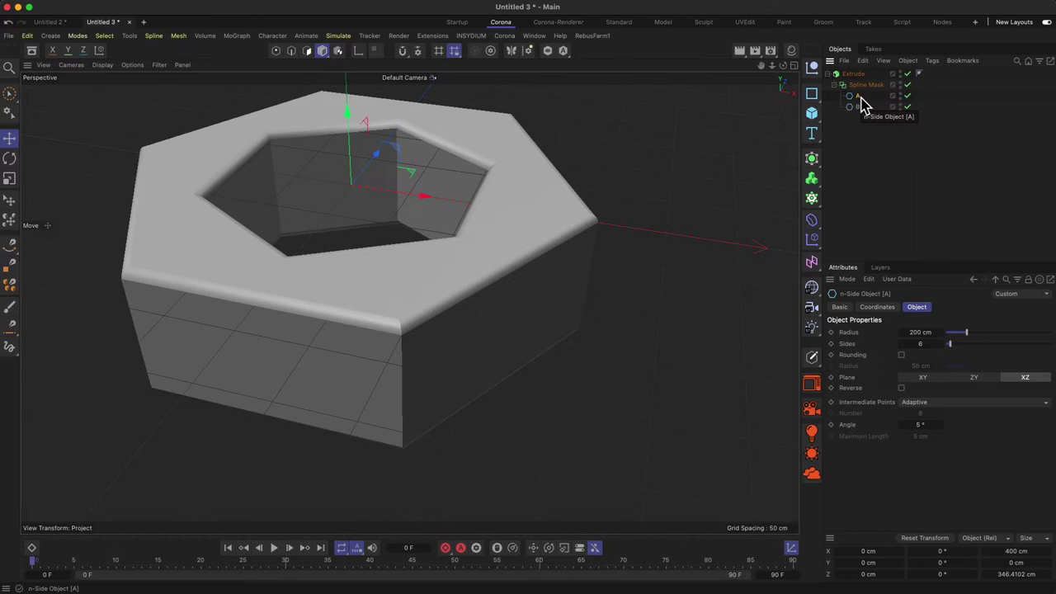
left_click(902, 356)
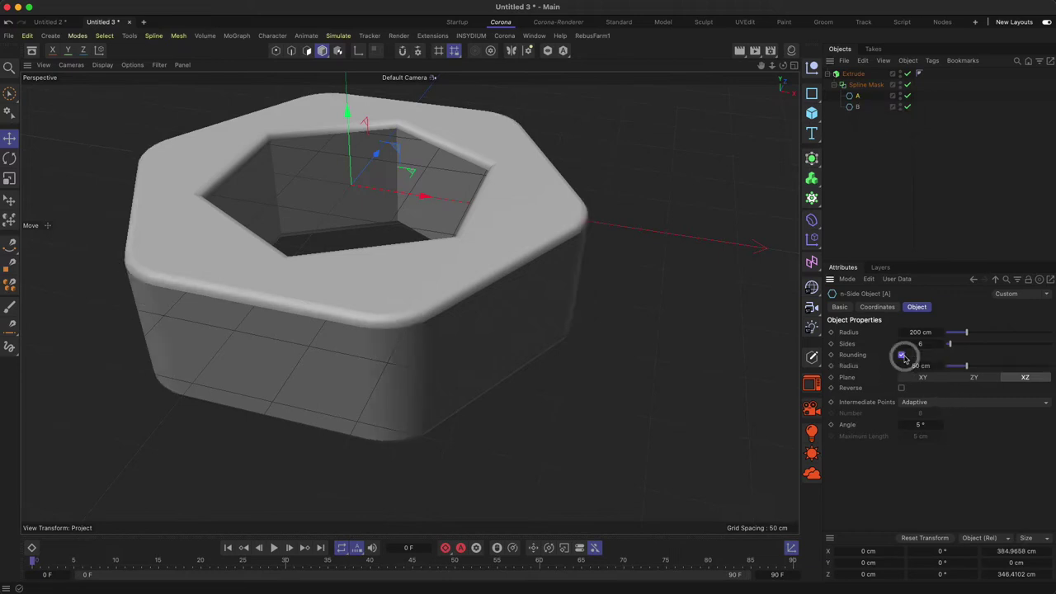
mouse_move(968, 370)
left_mouse_down()
mouse_move(945, 369)
mouse_move(984, 369)
mouse_move(951, 370)
left_mouse_up()
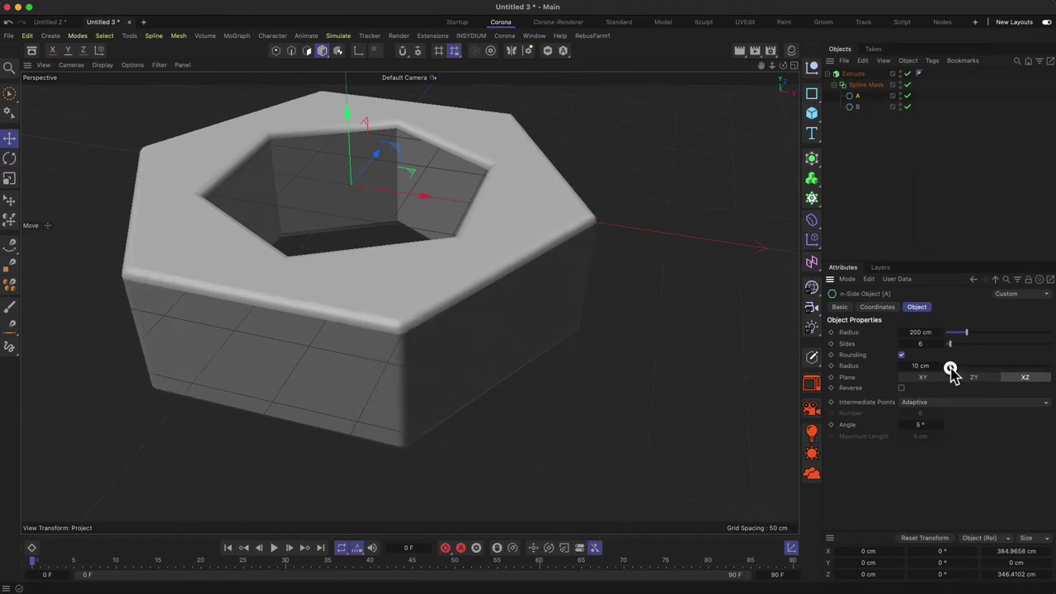
left_click_drag(438, 254, 424, 297, "alt")
key("2")
left_click_drag(457, 273, 450, 305)
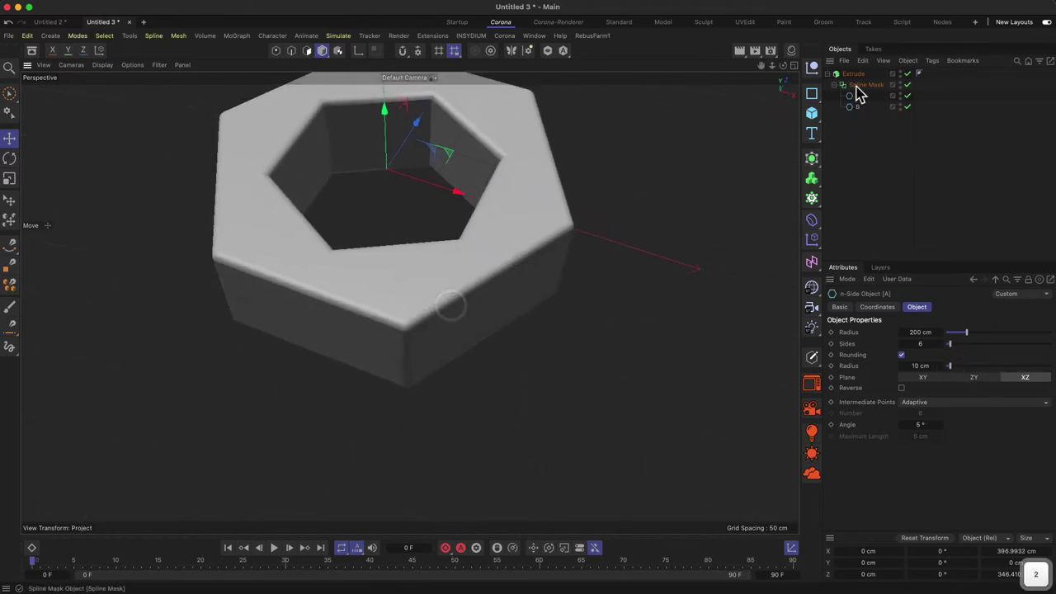
Reduce the Extrude's cap bevel size to about 3.037 cm.
left_click(854, 75)
left_click(897, 396)
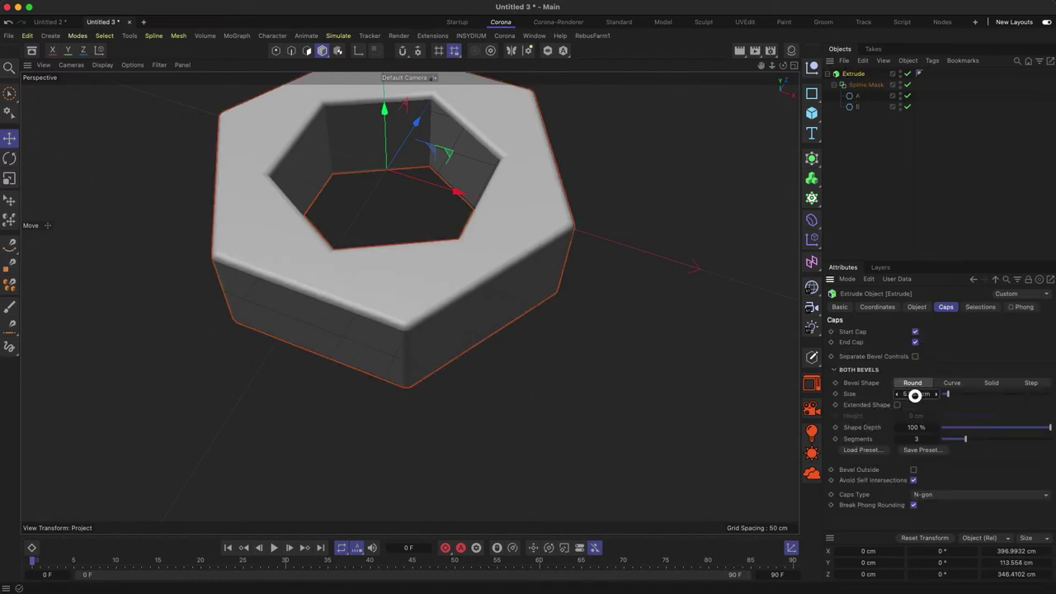
left_click_drag(913, 395, 906, 395)
left_click(498, 349)
left_click_drag(498, 349, 540, 354, "alt")
left_click_drag(483, 297, 644, 297, "alt")
Enable rounding on inner spline B and reduce its rounding radius.
left_click(851, 105)
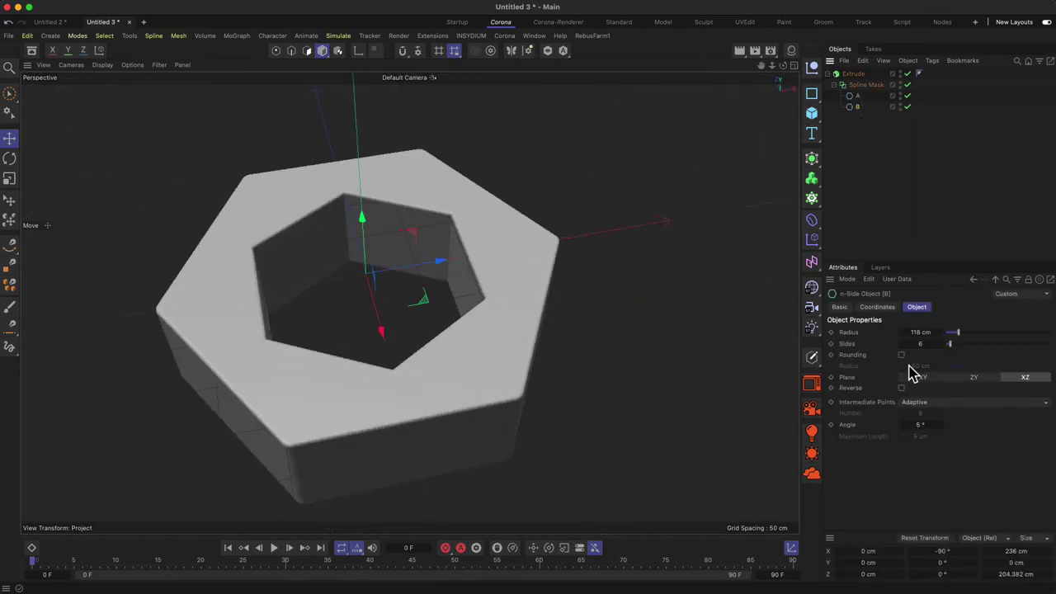
left_click(902, 354)
left_click_drag(963, 363, 952, 358)
mouse_move(422, 273)
left_mouse_down("alt")
mouse_move(370, 220)
mouse_move(334, 251)
mouse_move(352, 198)
mouse_move(365, 273)
mouse_move(371, 154)
mouse_move(377, 309)
mouse_move(500, 320)
mouse_move(471, 266)
left_mouse_up("alt")
Collapse the Extrude's hierarchy and hide the nut in both the viewport and the renderer.
left_click_drag(863, 128, 844, 74)
left_click(850, 74)
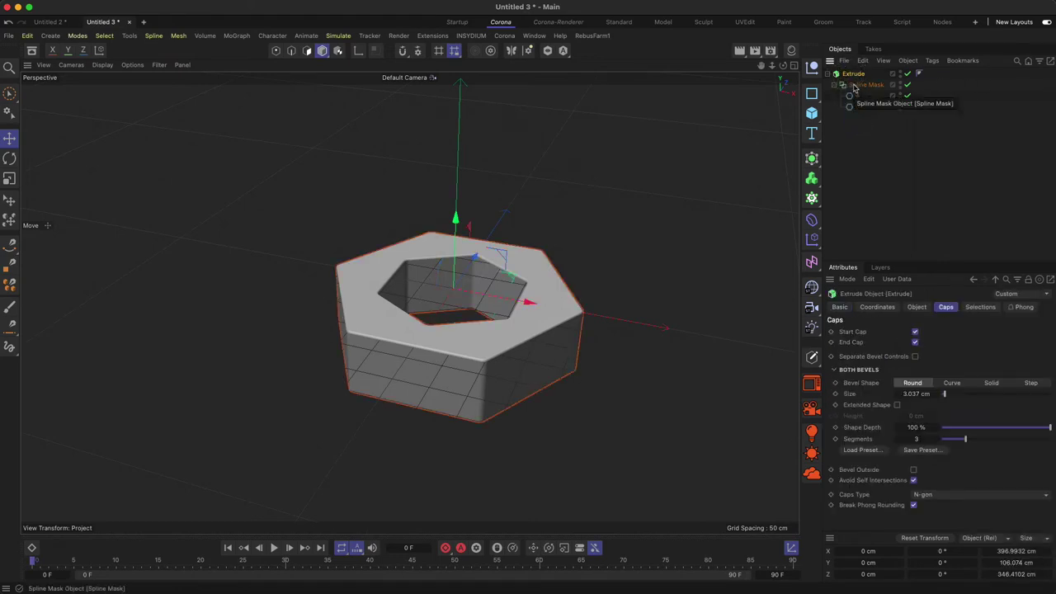
left_click(827, 73)
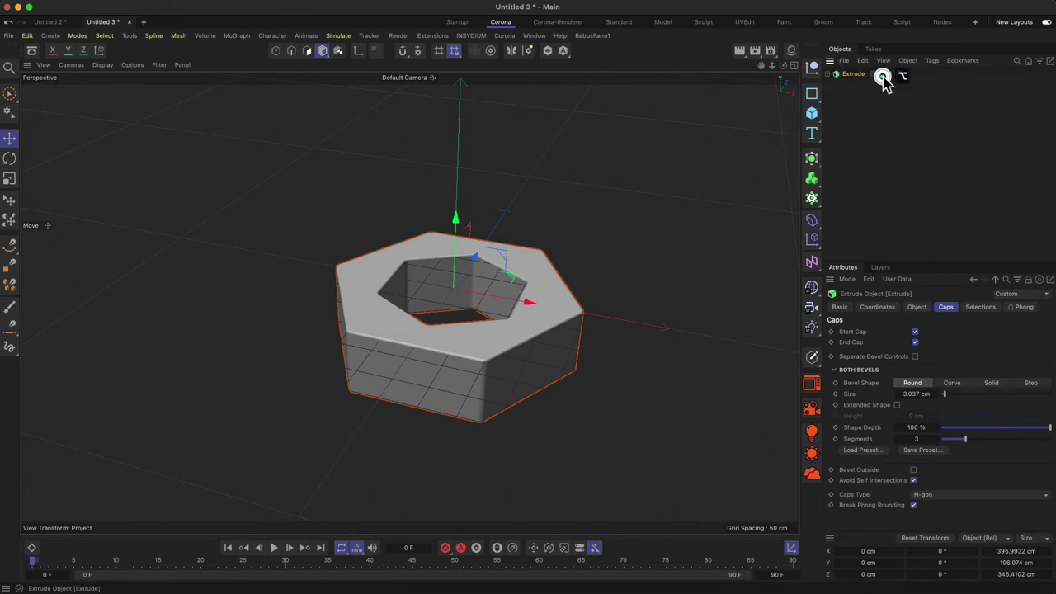
left_click(882, 75)
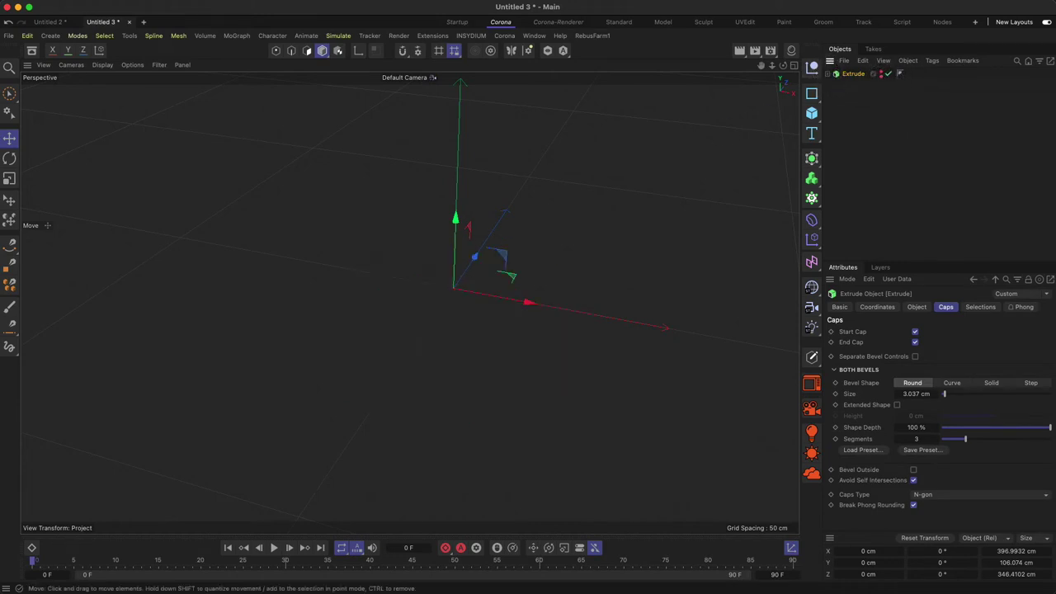
key("space")
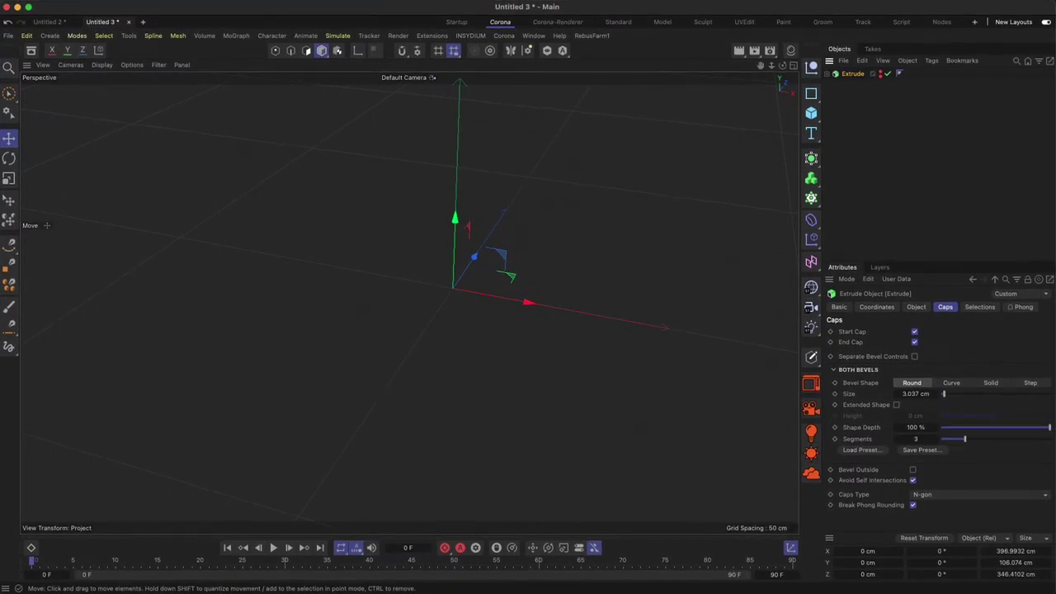
Load spline_rail.jpg as the background image of the Front view and maximize that view.
key("super+Tab")
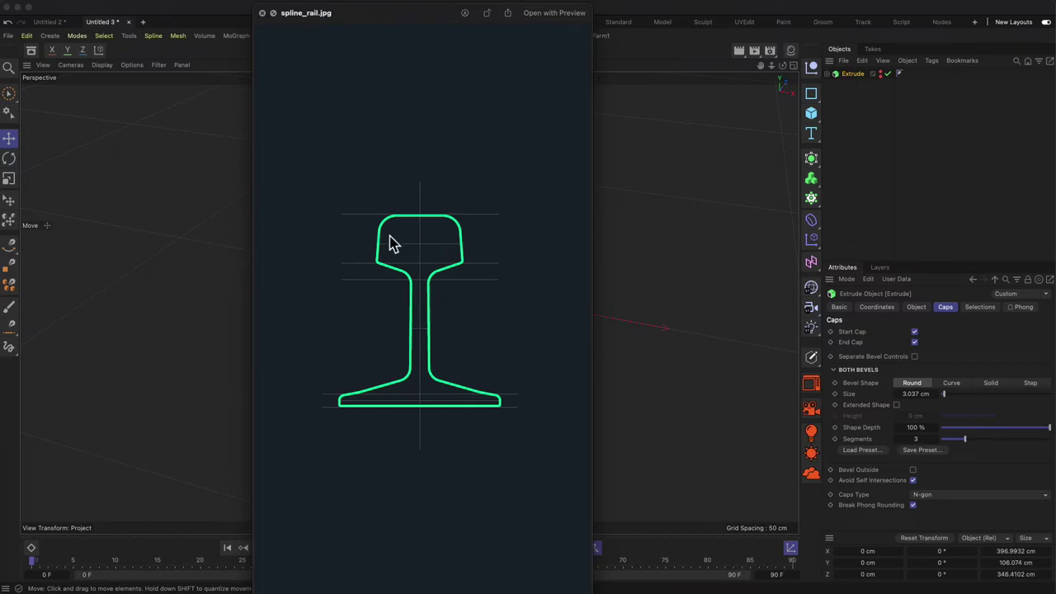
left_click(263, 16)
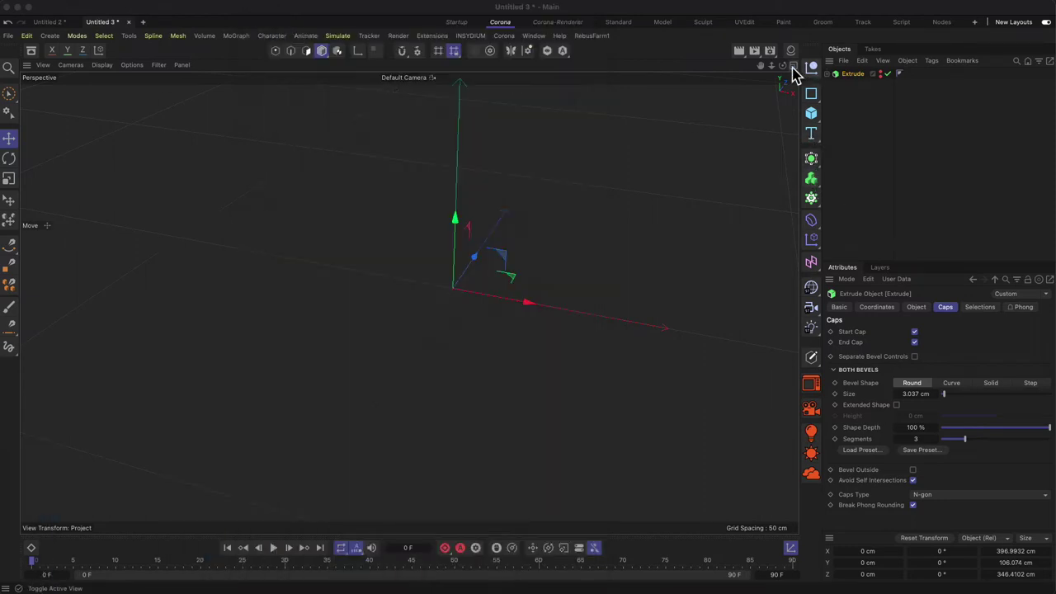
left_click(793, 66)
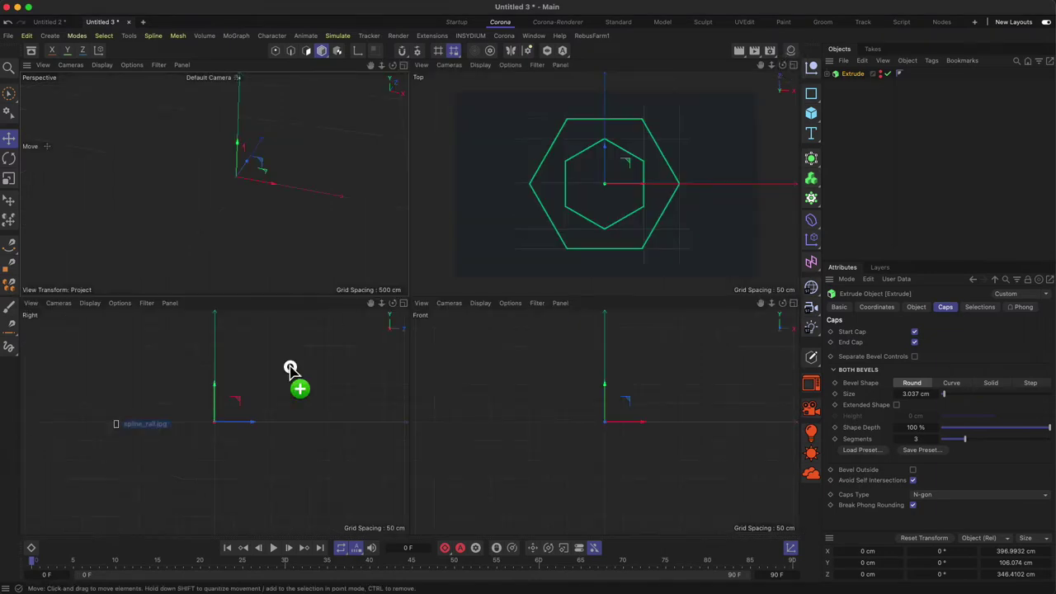
left_click_drag(448, 295, 597, 419)
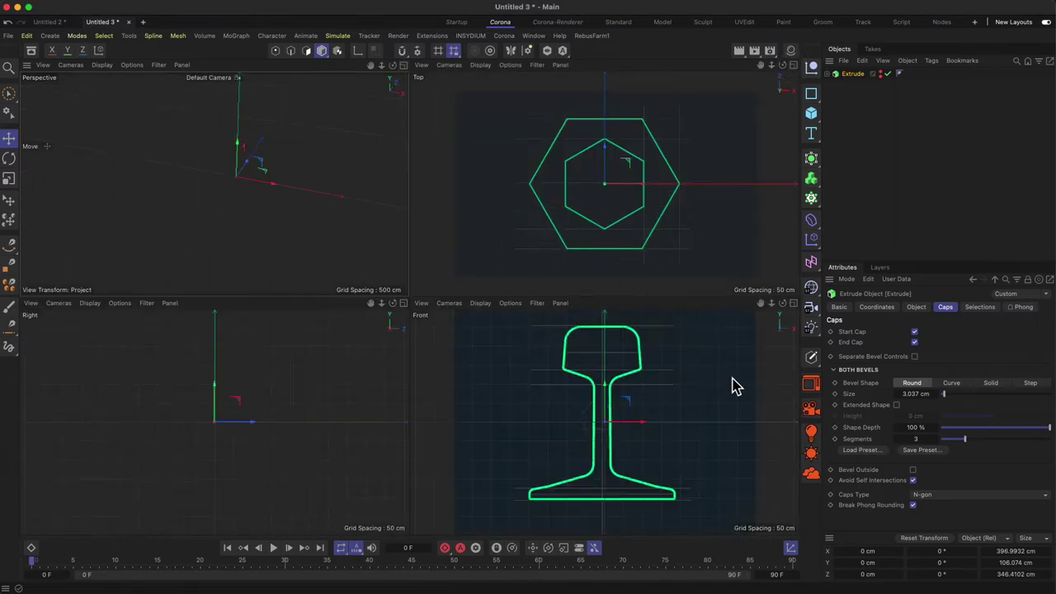
left_click(793, 304)
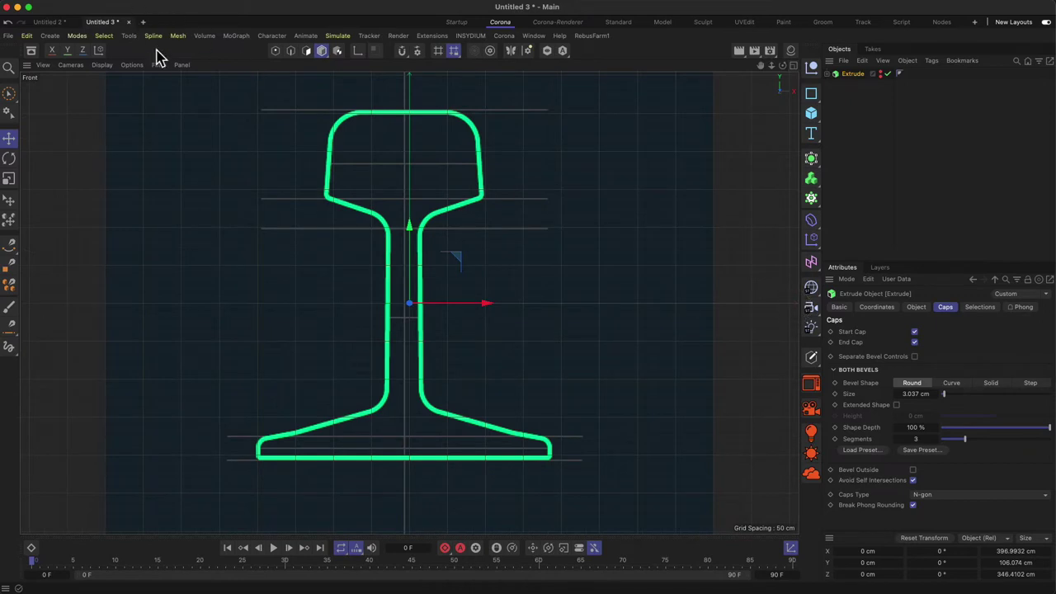
Hide the Front view's grid and set the background image's Offset X to 7 to centre the rail on the vertical axis.
left_click_drag(159, 64, 188, 139)
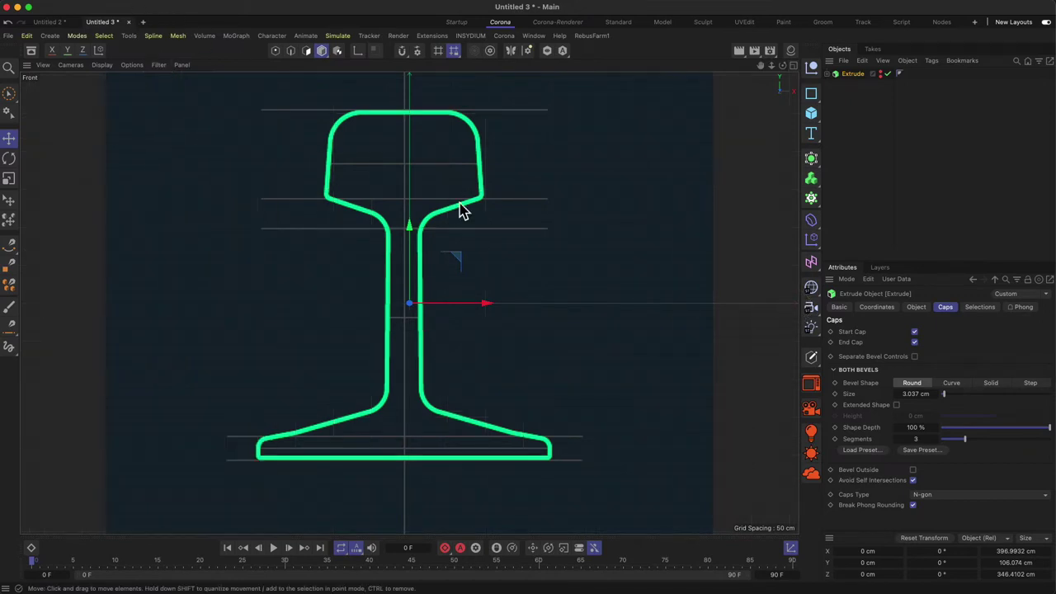
key("shift+v")
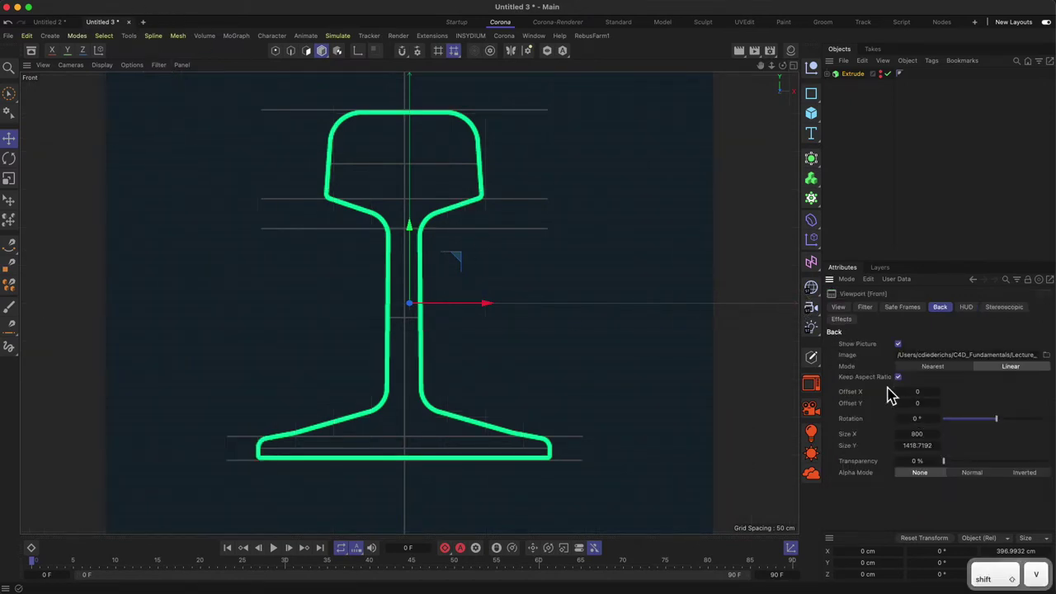
left_click_drag(919, 391, 925, 391)
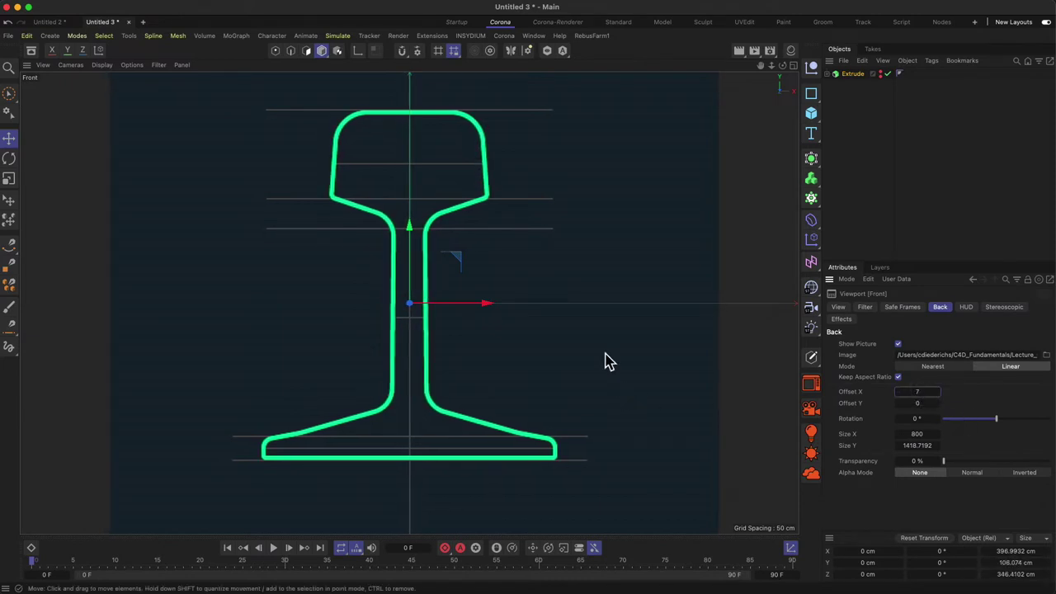
Start a Bezier spline with the Spline Pen at the rail head's upper edge, on the vertical centre line.
scroll(499, 298, "down", 3)
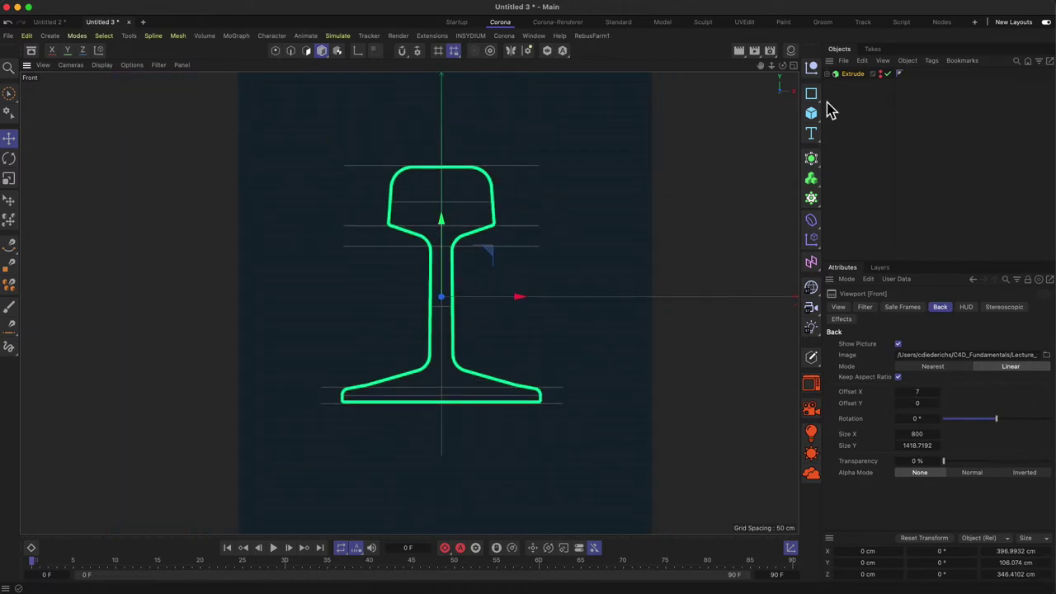
left_click(10, 248)
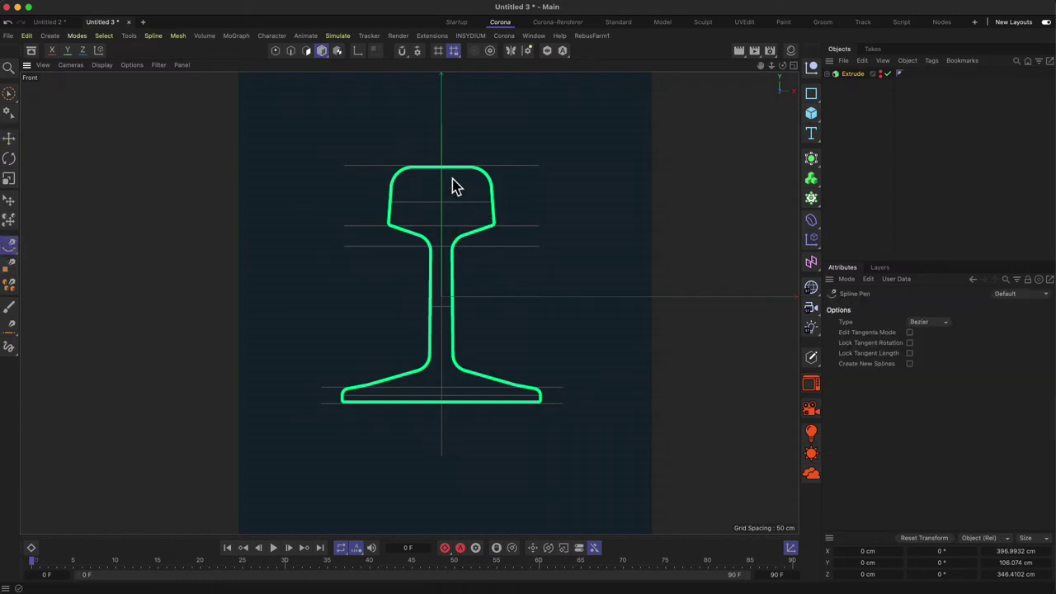
key("2")
left_click_drag(453, 167, 462, 165)
left_click(11, 249)
scroll(429, 132, "up", 8)
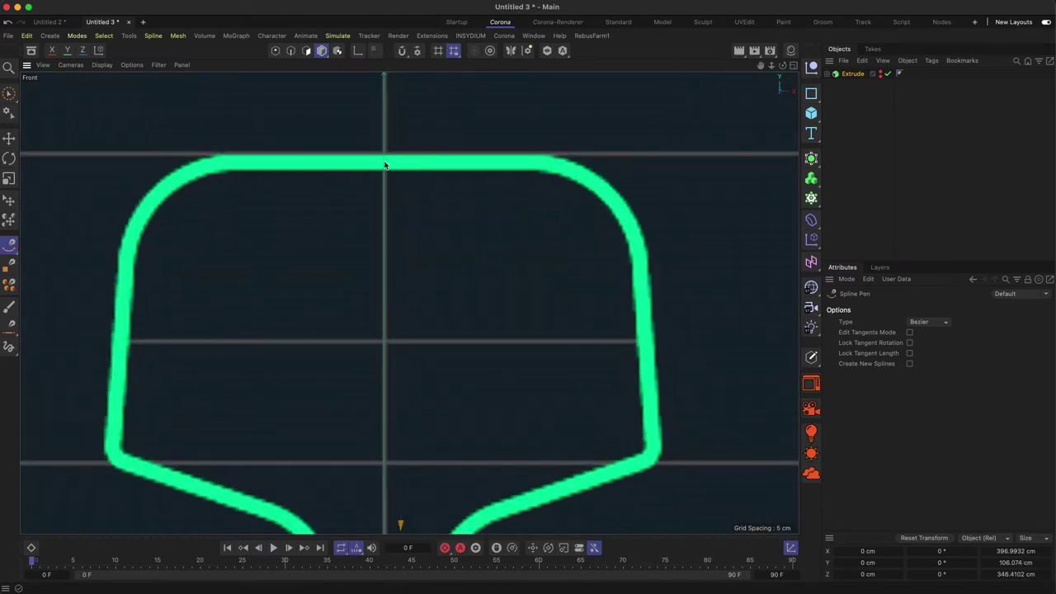
left_click(384, 163)
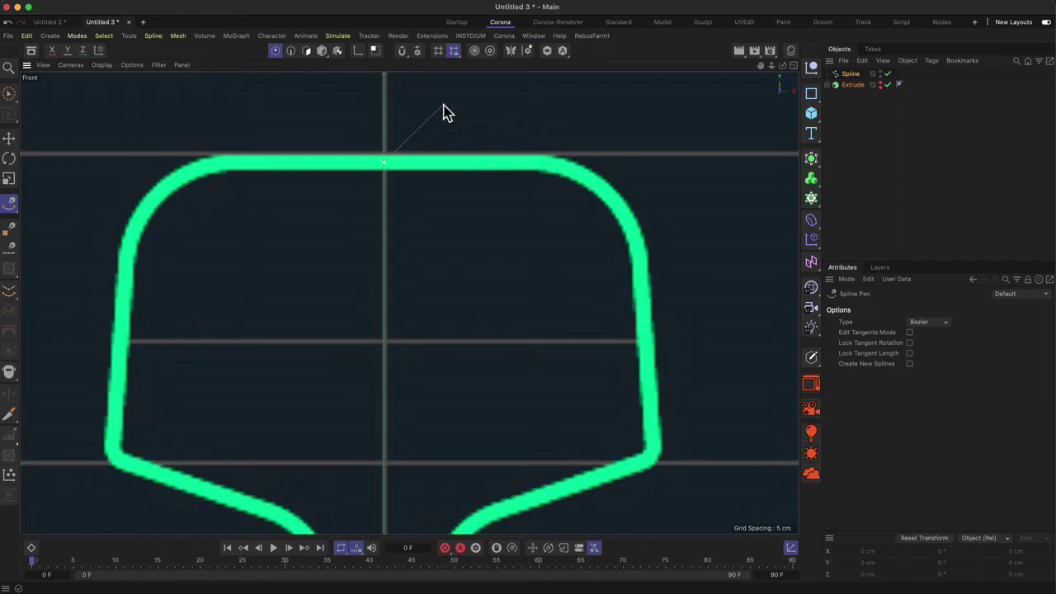
Enable snapping and include Guides among the snap targets.
left_click(402, 51)
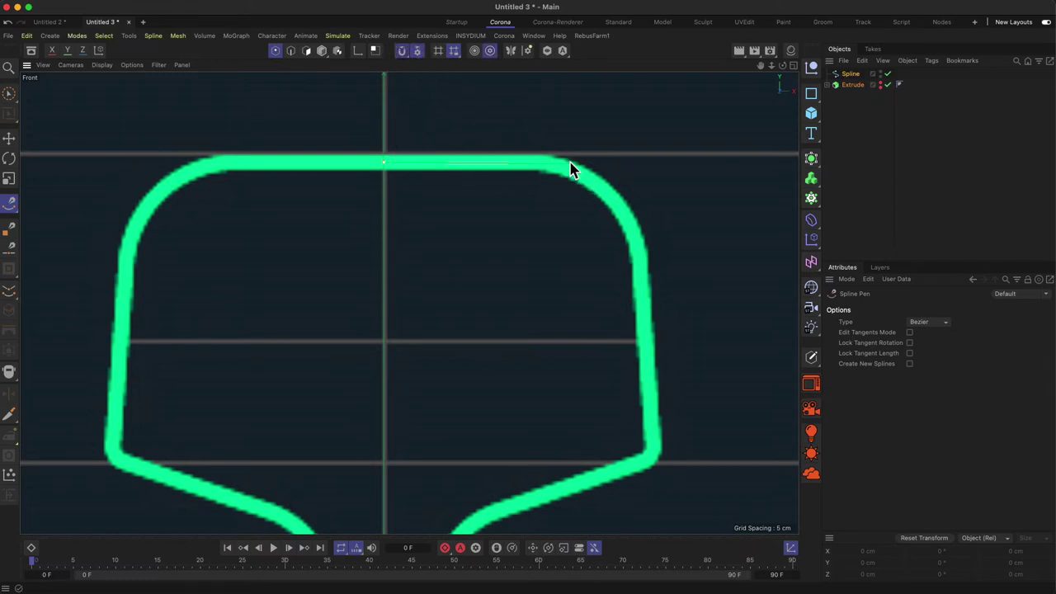
left_click(407, 56)
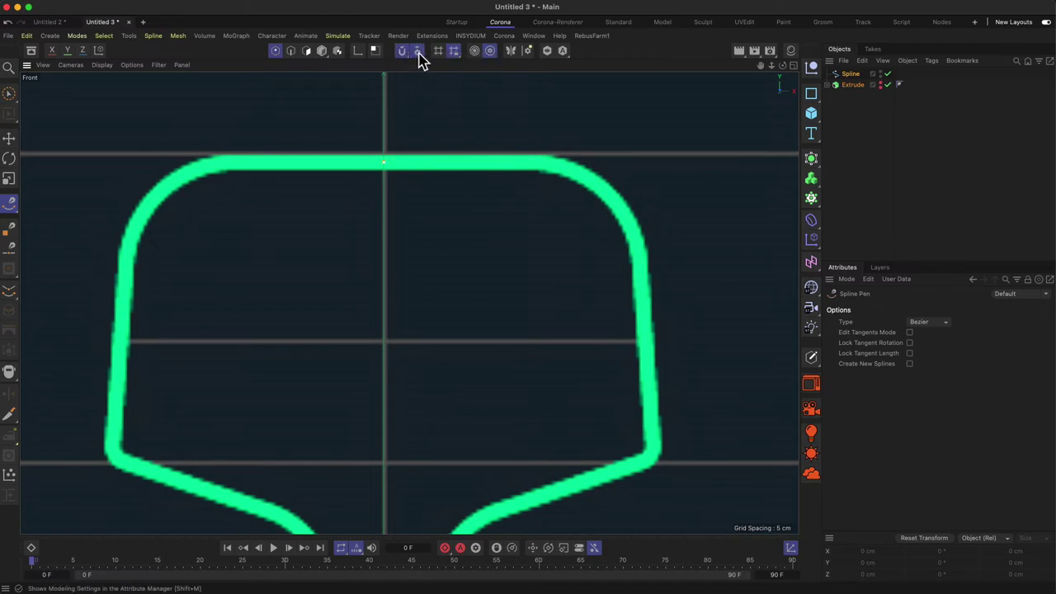
left_click(418, 52)
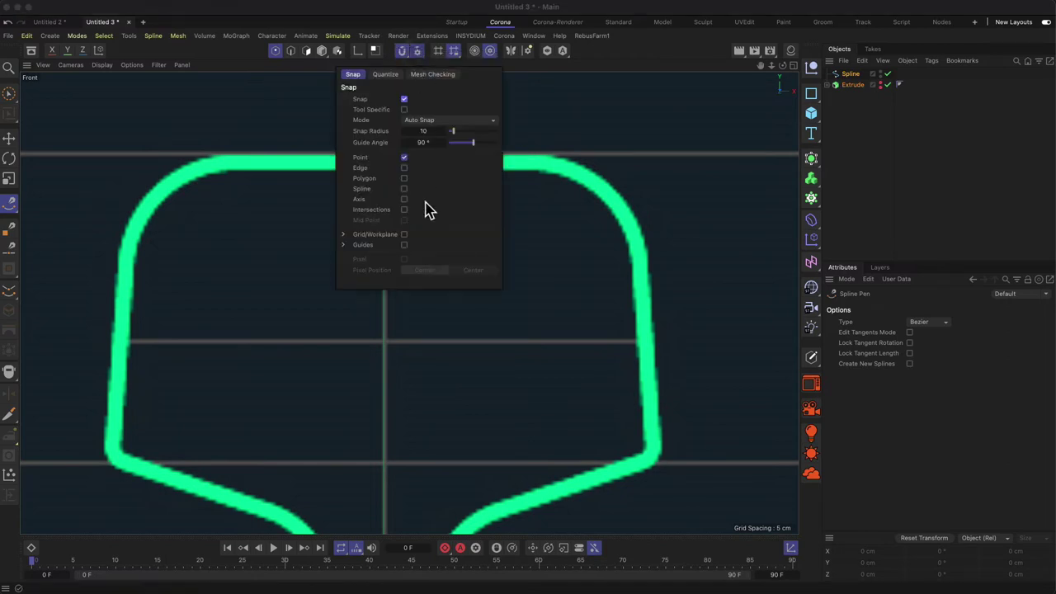
left_click(404, 245)
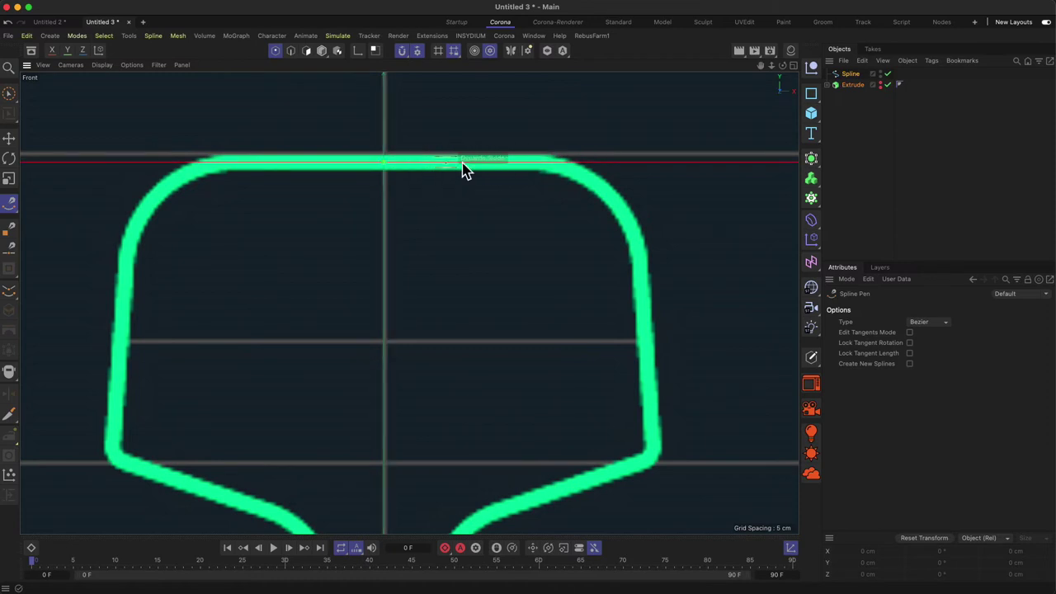
Trace the right half of the rail head with straight spline segments, from the upper edge around the corners to the neck.
left_click(540, 164)
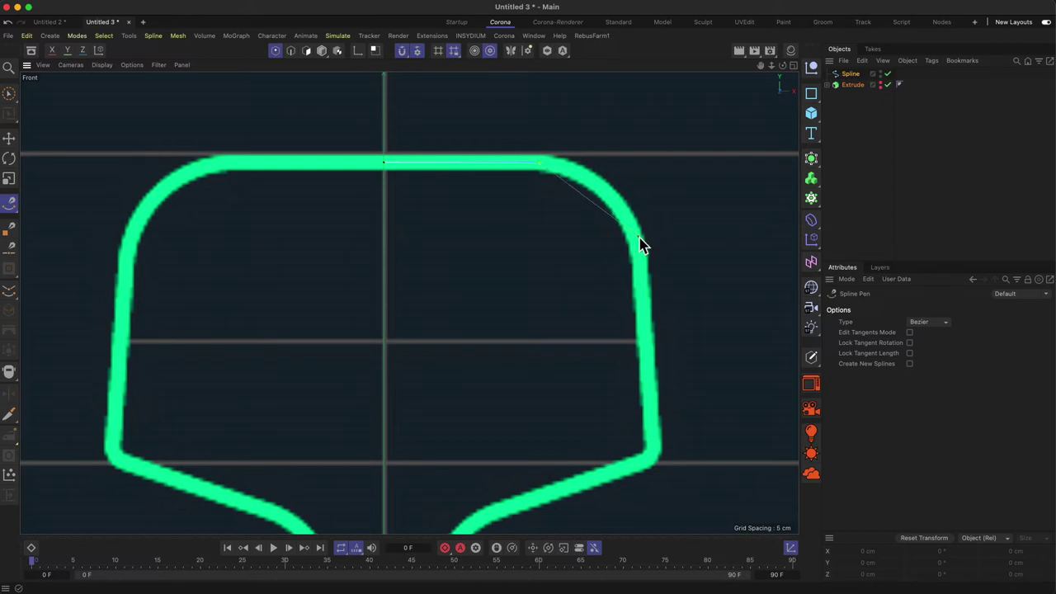
left_click(639, 249)
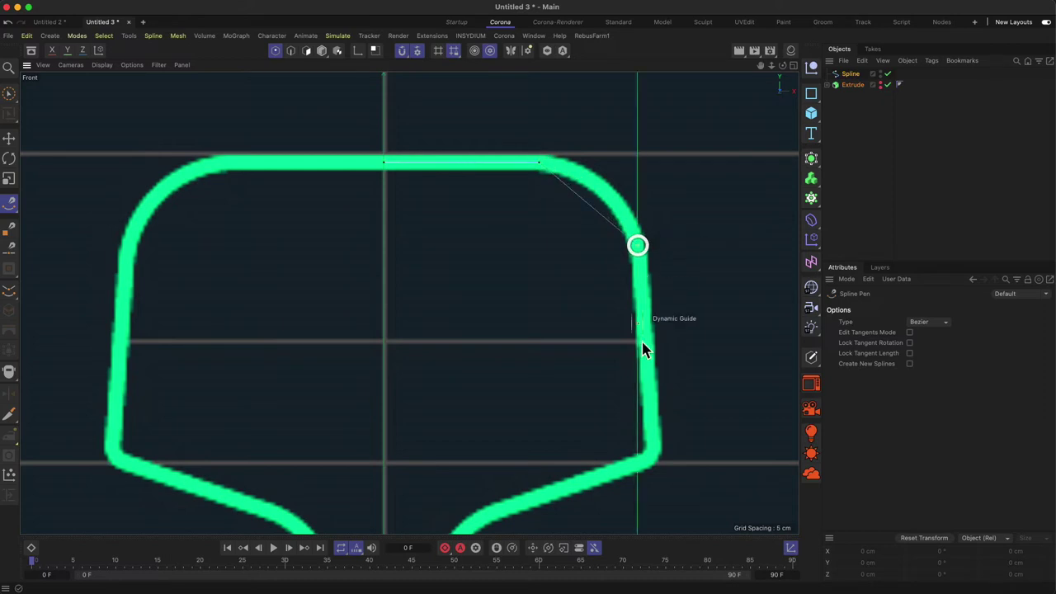
left_click(652, 454)
key("1")
scroll(649, 432, "down", 2)
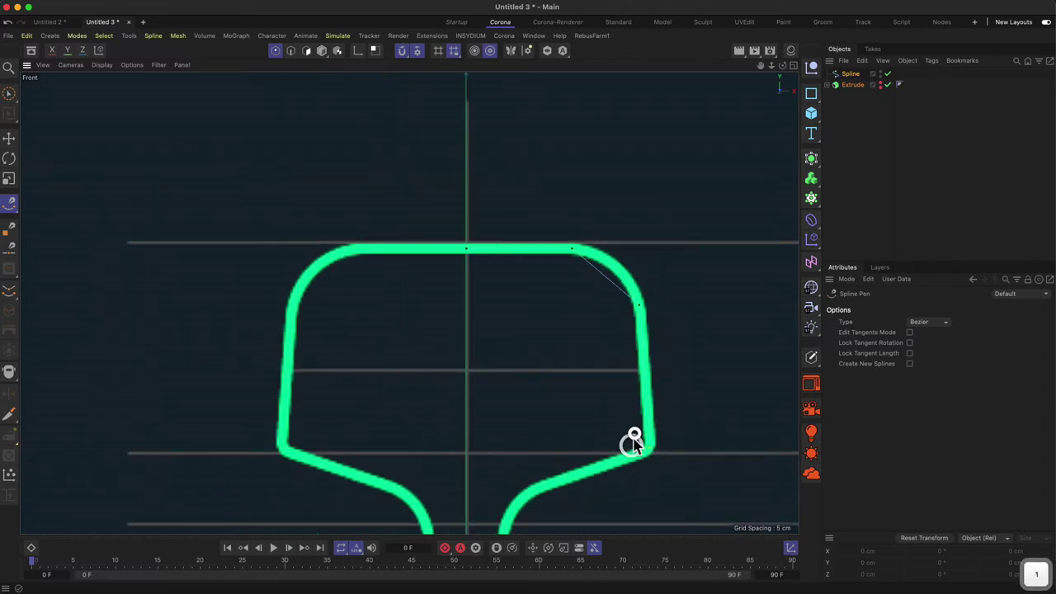
left_click_drag(635, 433, 685, 269)
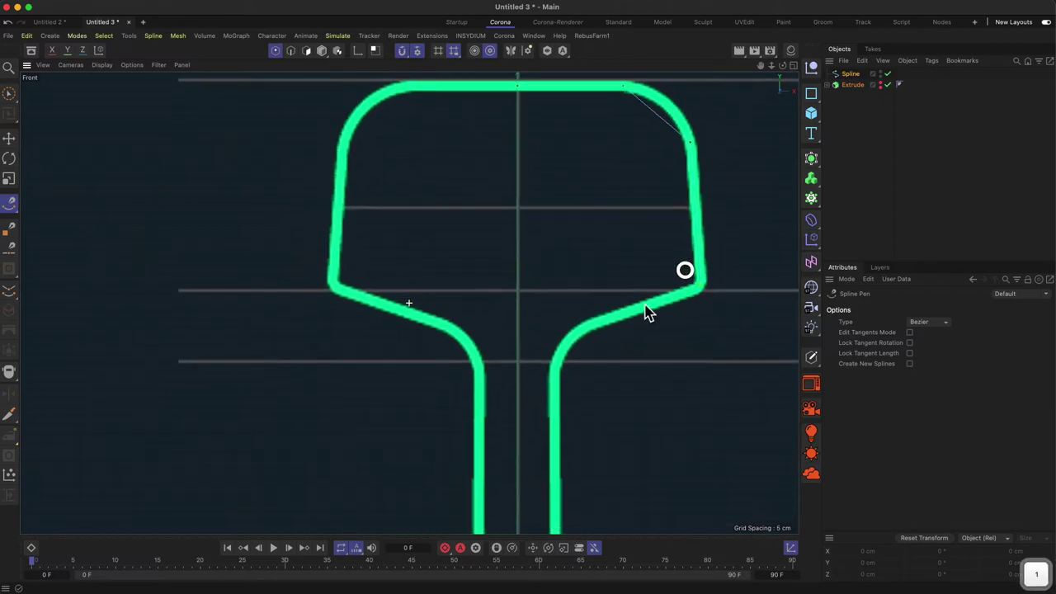
left_click(564, 349)
Continue the spline down the web and around the right half of the foot, ending at the centre of the base.
key("1")
left_click_drag(554, 417, 549, 176)
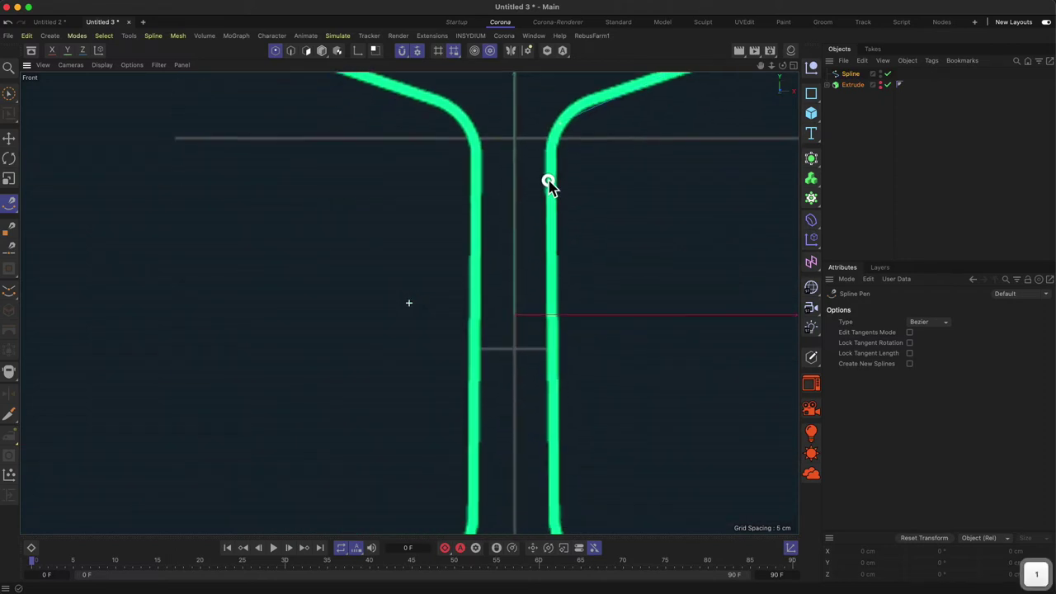
key("1")
left_click_drag(560, 448, 561, 267)
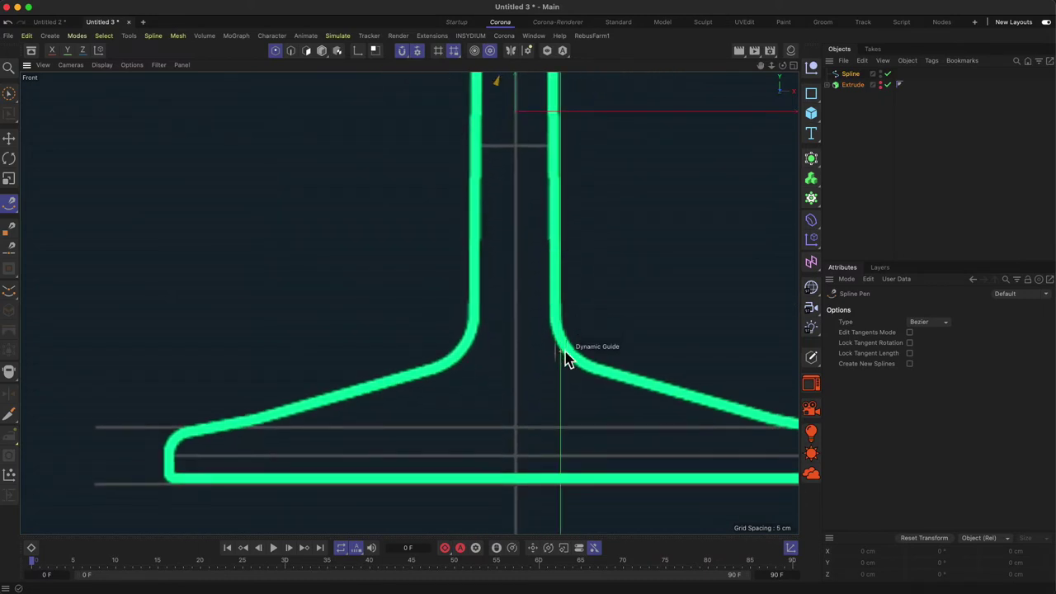
key("1")
left_click_drag(567, 356, 428, 246)
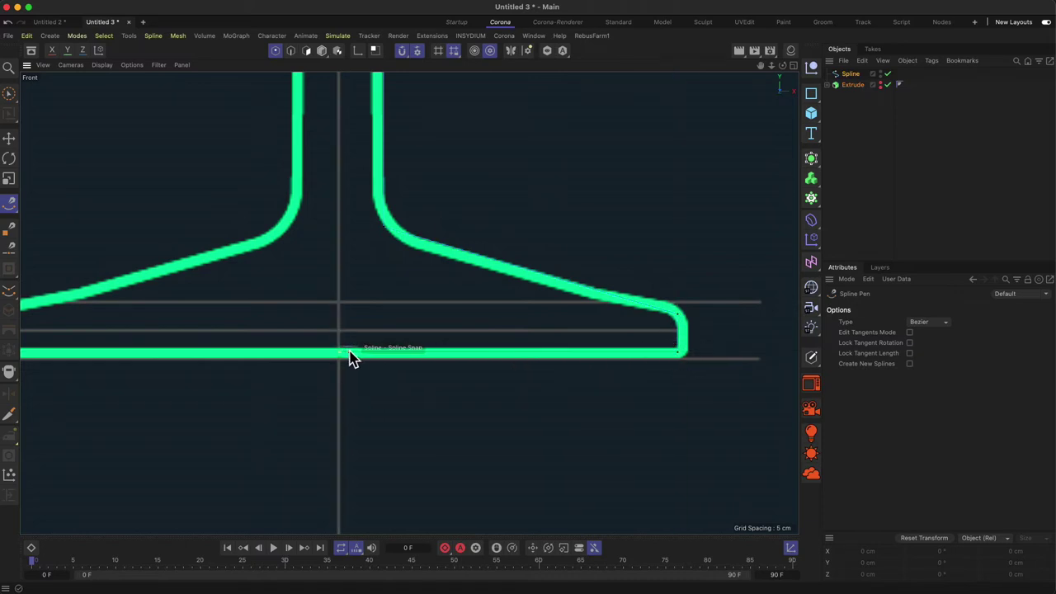
key("9")
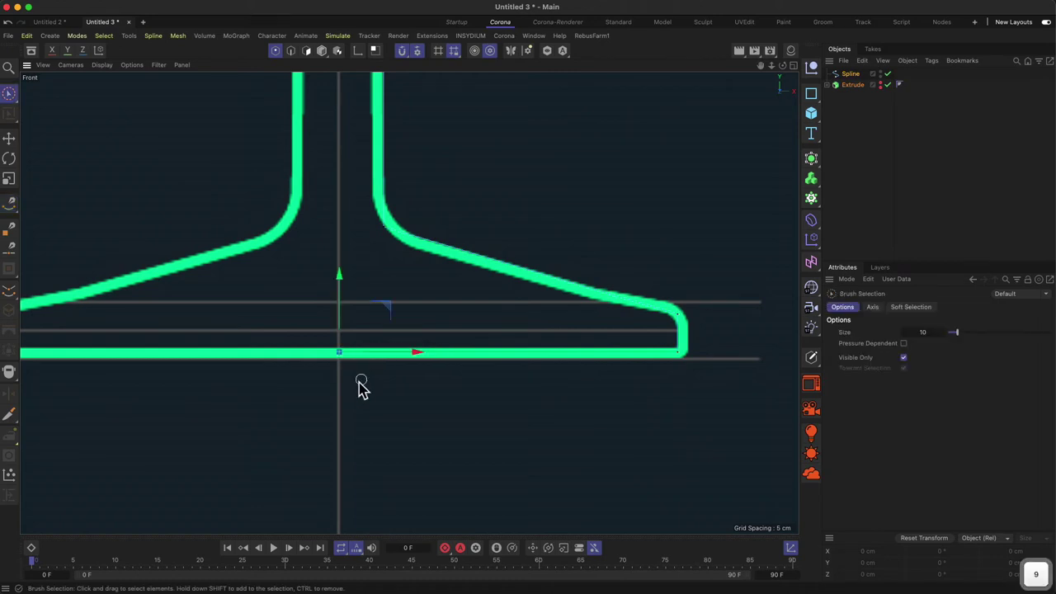
Try to chamfer the two spline points at the rail head's upper-right corner with a radius of about 67.9 cm.
scroll(381, 295, "down", 5)
scroll(405, 248, "down", 3)
scroll(405, 240, "up", 3)
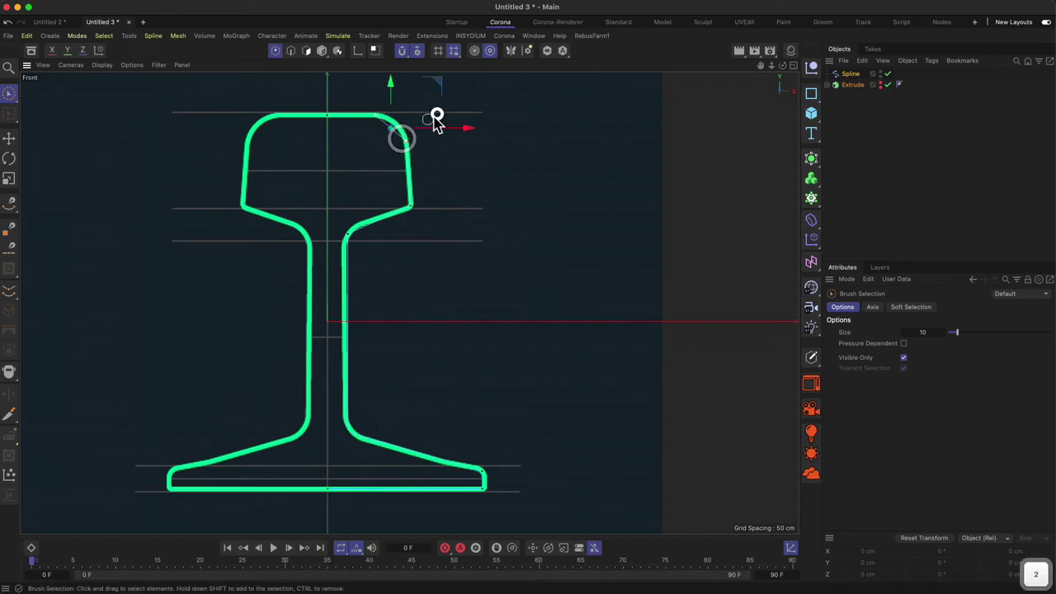
scroll(445, 114, "up", 2)
scroll(511, 148, "up", 6)
right_click(532, 235)
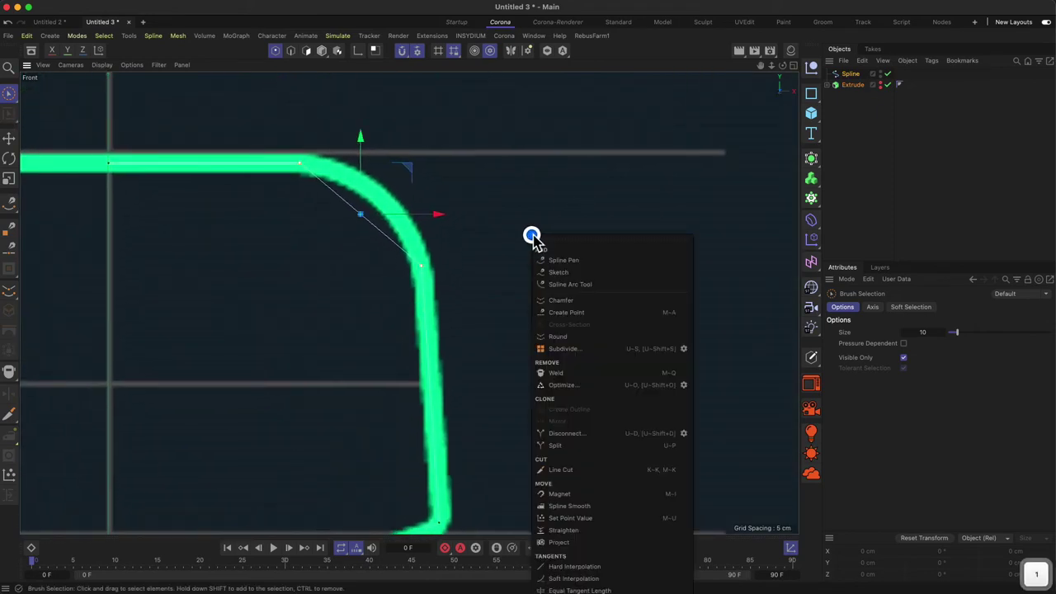
left_click(578, 301)
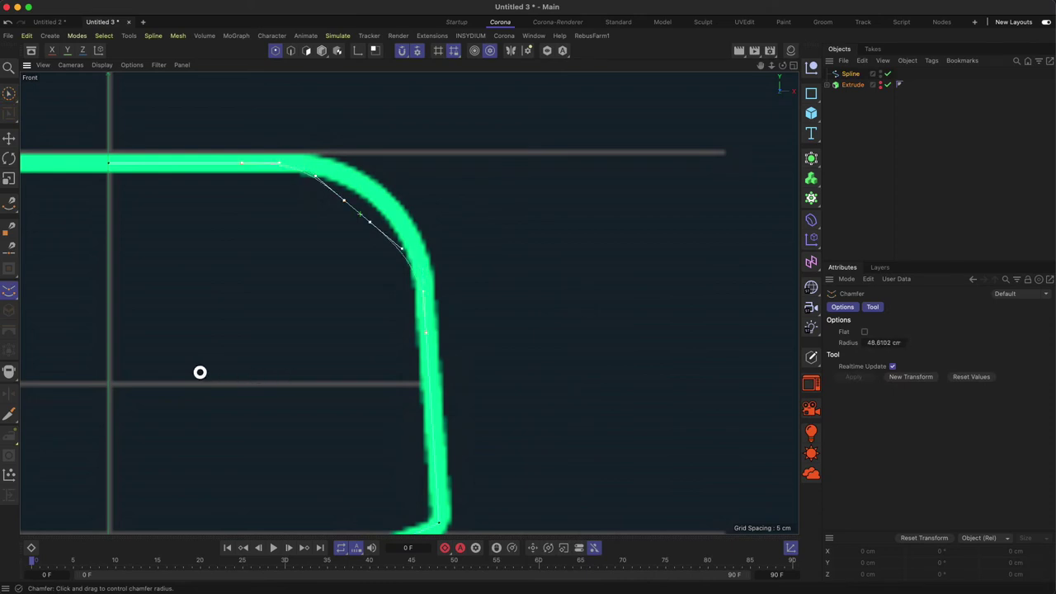
left_click_drag(206, 371, 149, 366)
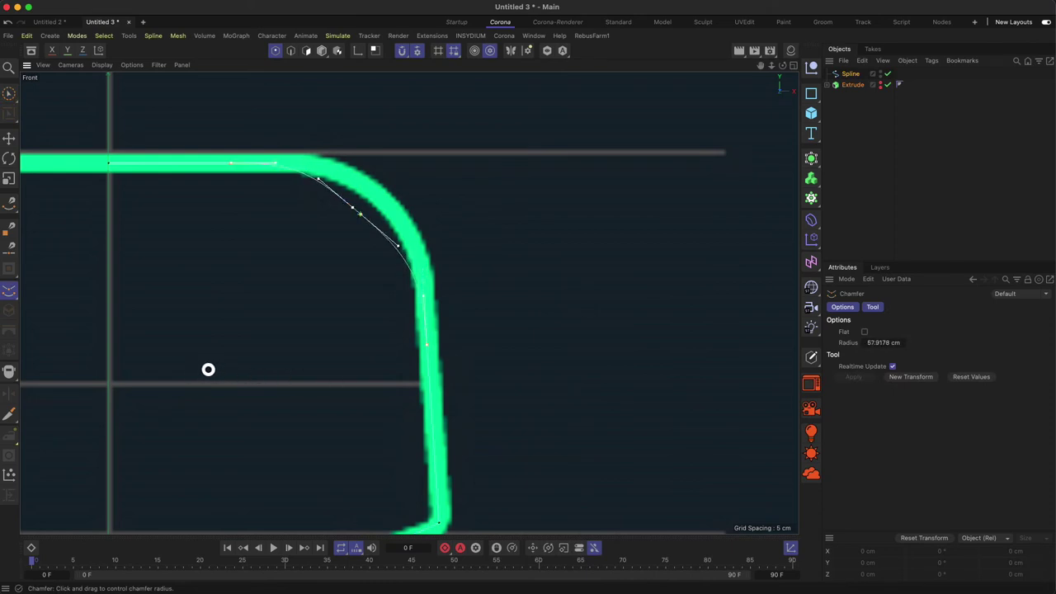
key("super+z")
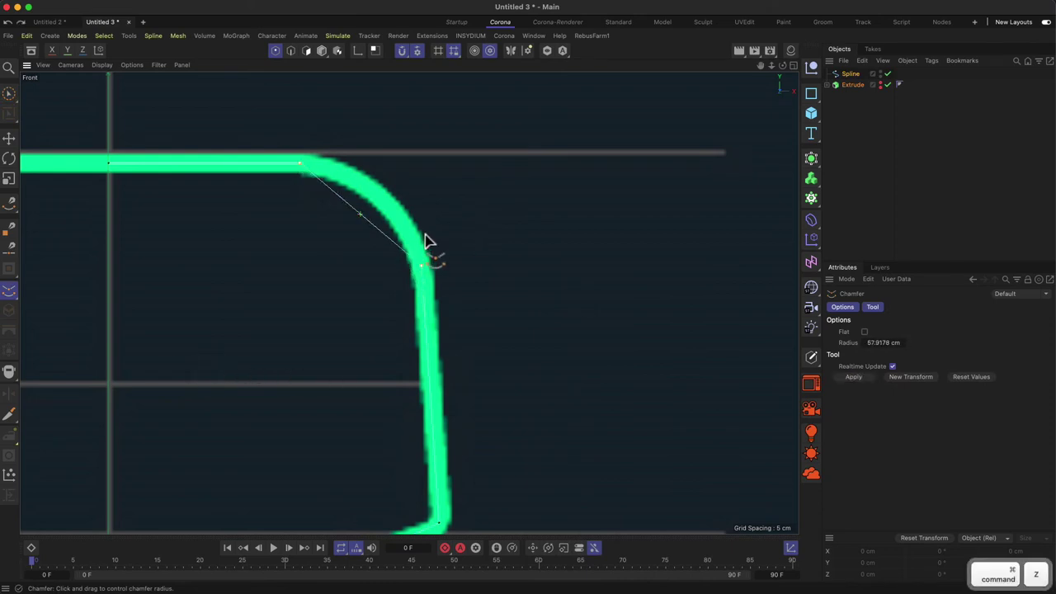
Use Line Cut to add a point midway along the segment spanning the rail head's upper-right corner, and select that point.
key("9")
left_click(476, 213)
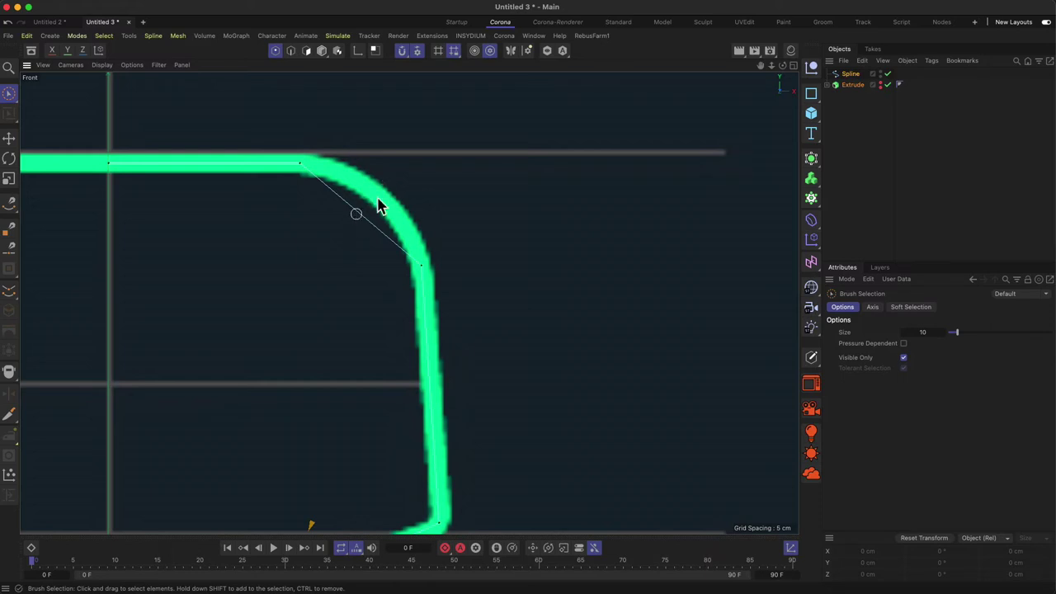
right_click(332, 253)
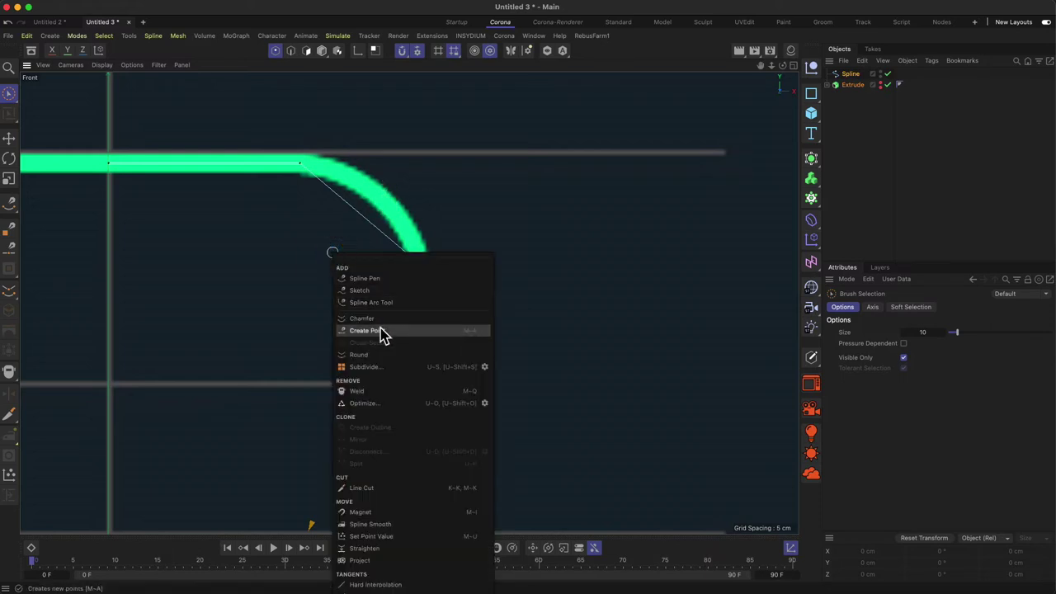
left_click(389, 488)
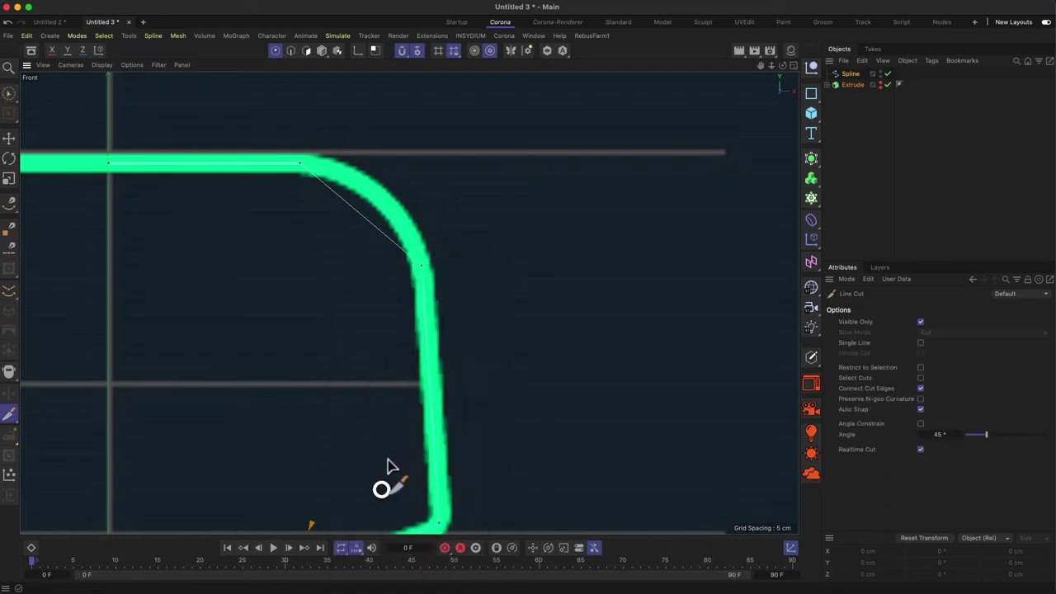
left_click(348, 243)
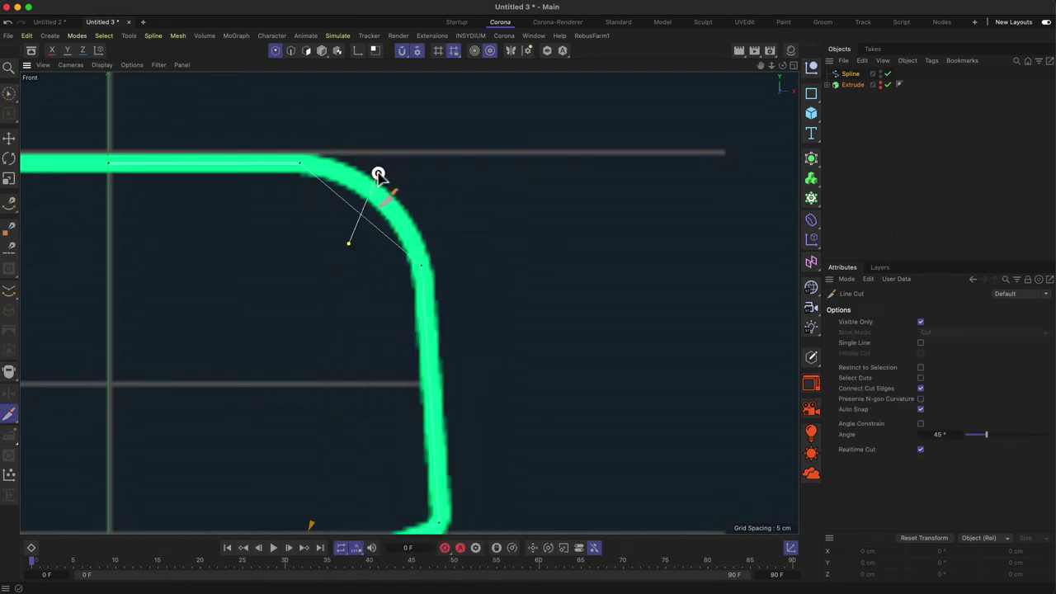
left_click(375, 175)
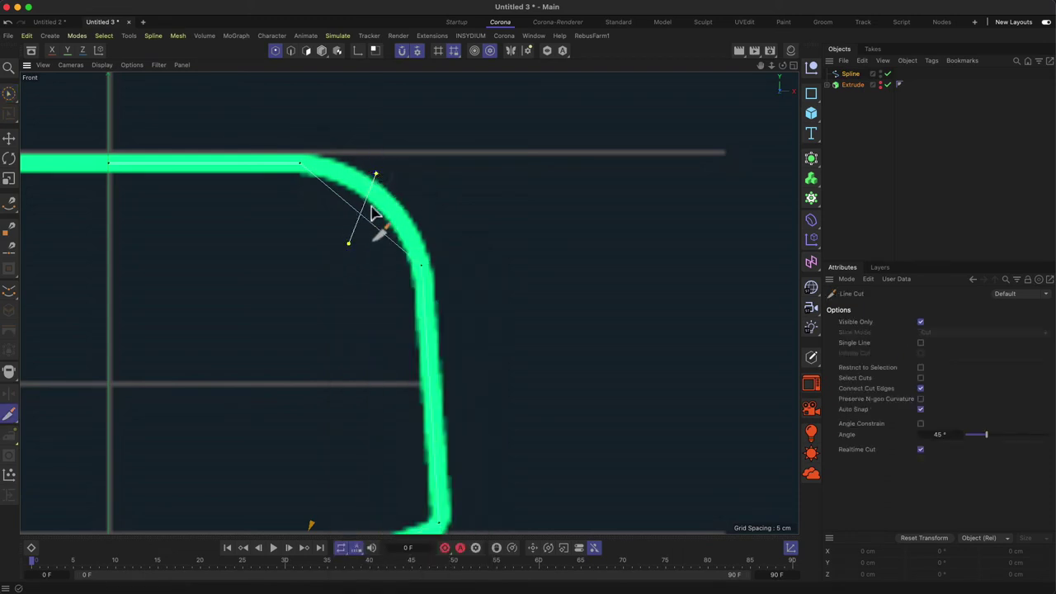
key("Escape")
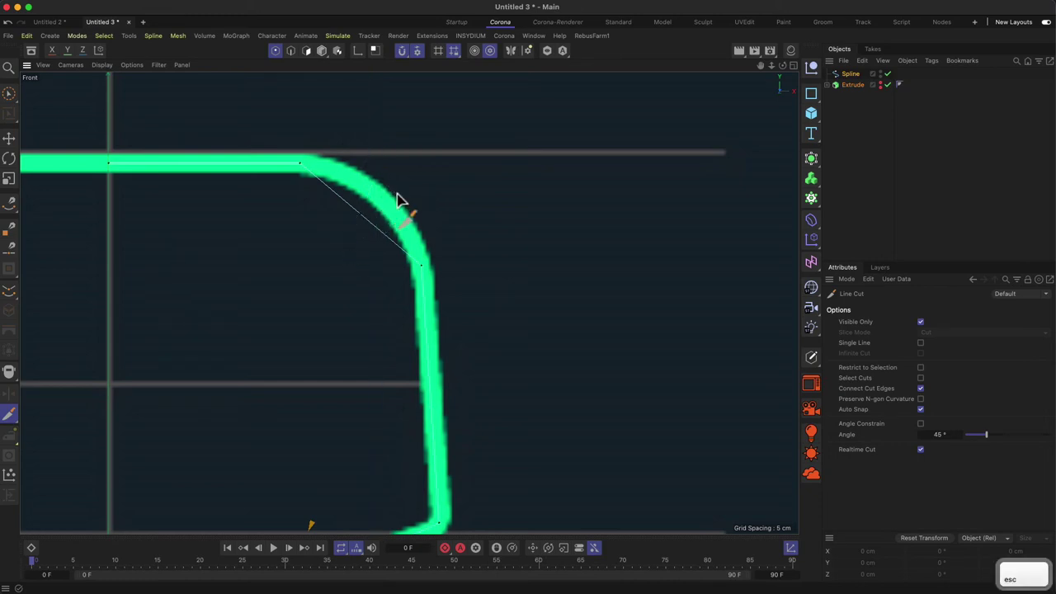
key("9")
left_click(363, 216)
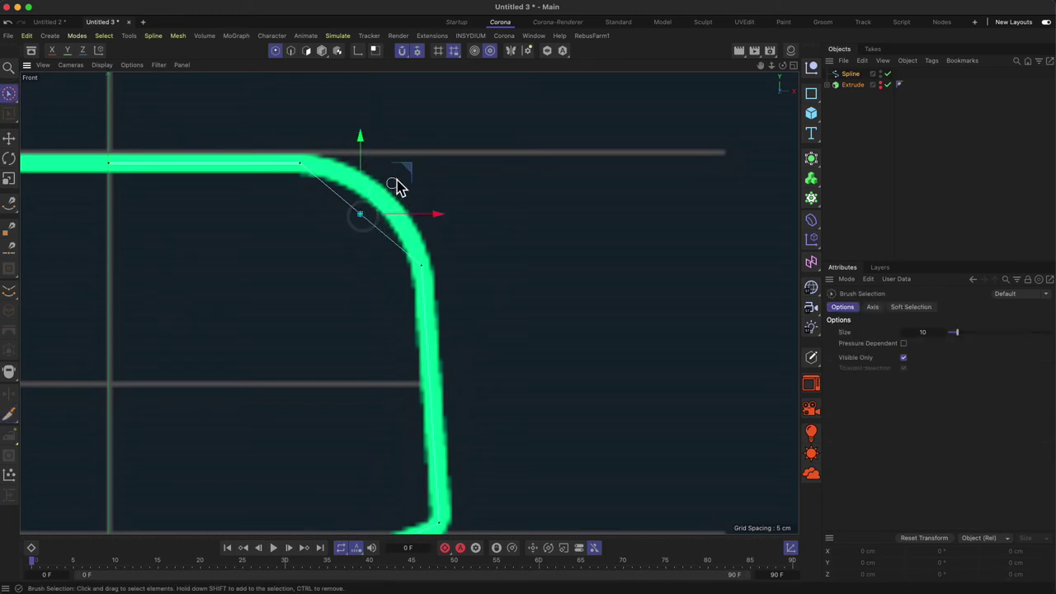
Move the added point onto the rail head's corner curve, chamfer it with a radius of about 60.9 cm and fine-tune its position.
left_click_drag(407, 170, 429, 153)
right_click(290, 272)
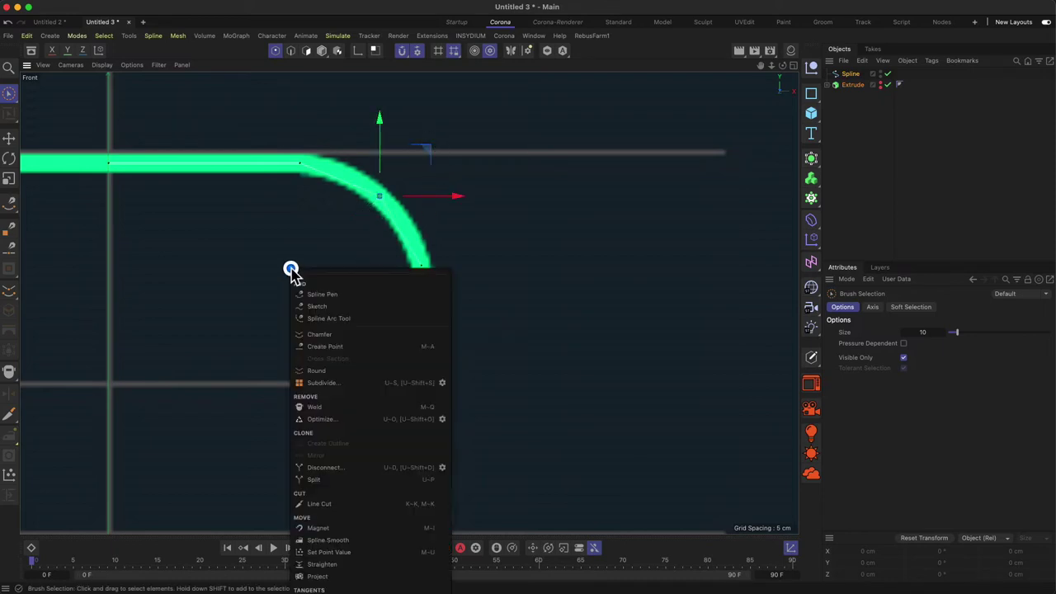
left_click(327, 340)
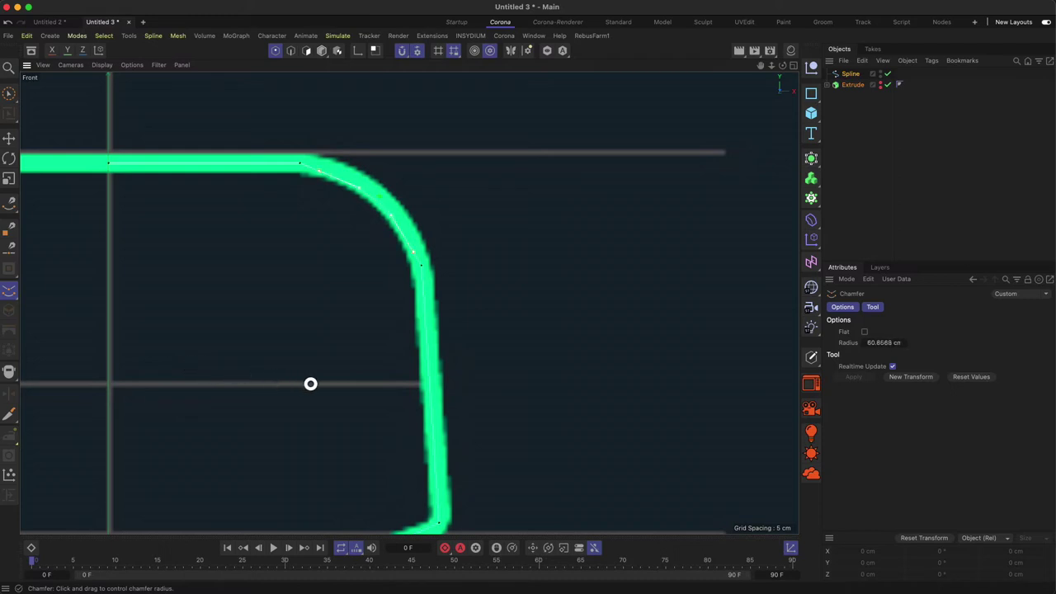
key("e")
left_click_drag(412, 174, 419, 157)
Delete the leftover spline points just before and after the rail head's rounded upper-right corner.
key("9")
left_click(299, 164)
right_click(292, 206)
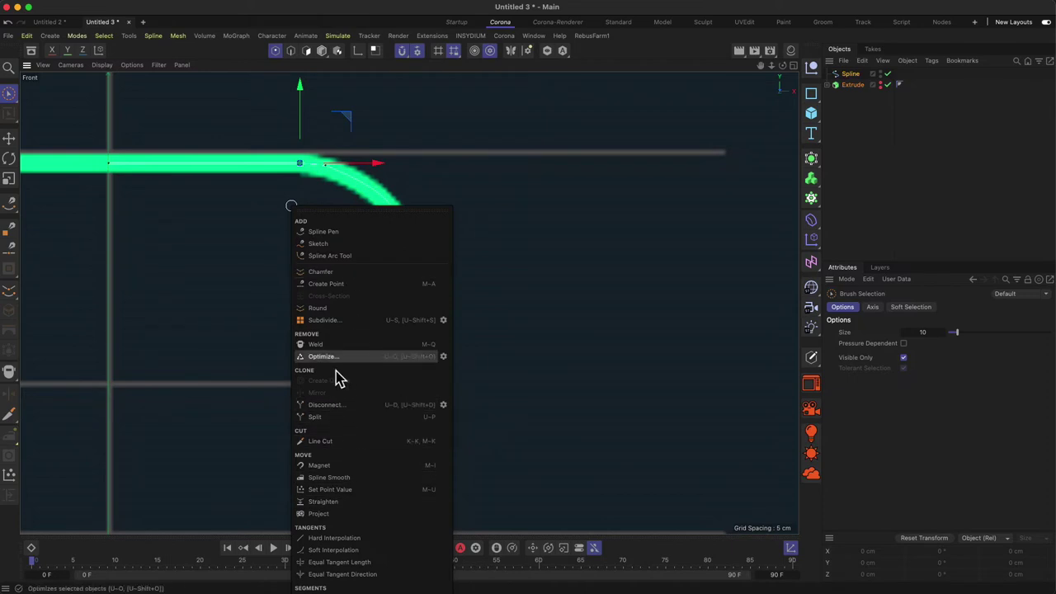
left_click(341, 418)
key("n")
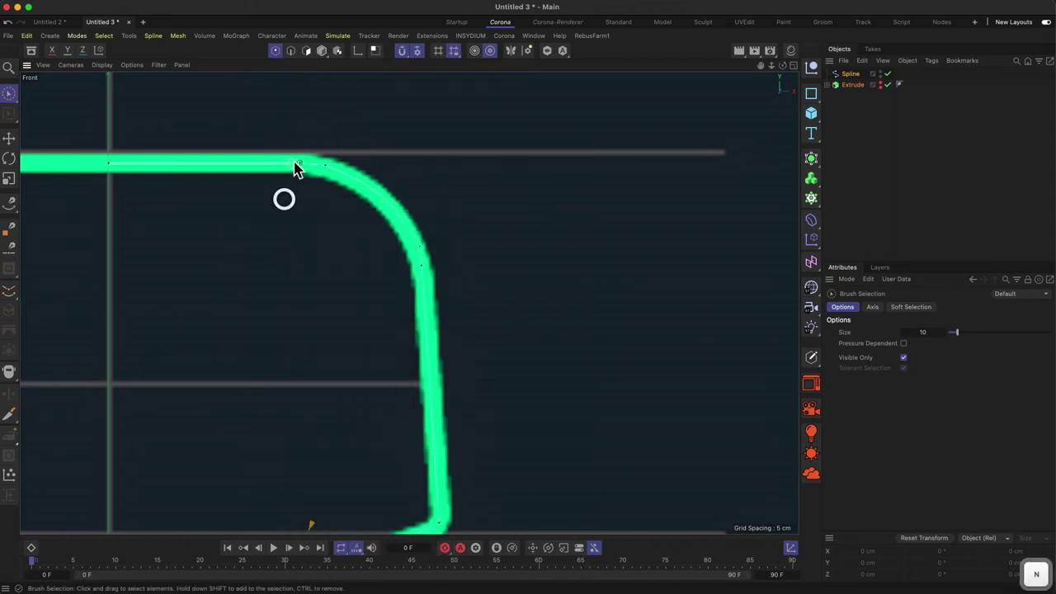
left_click(300, 163)
key("BackSpace")
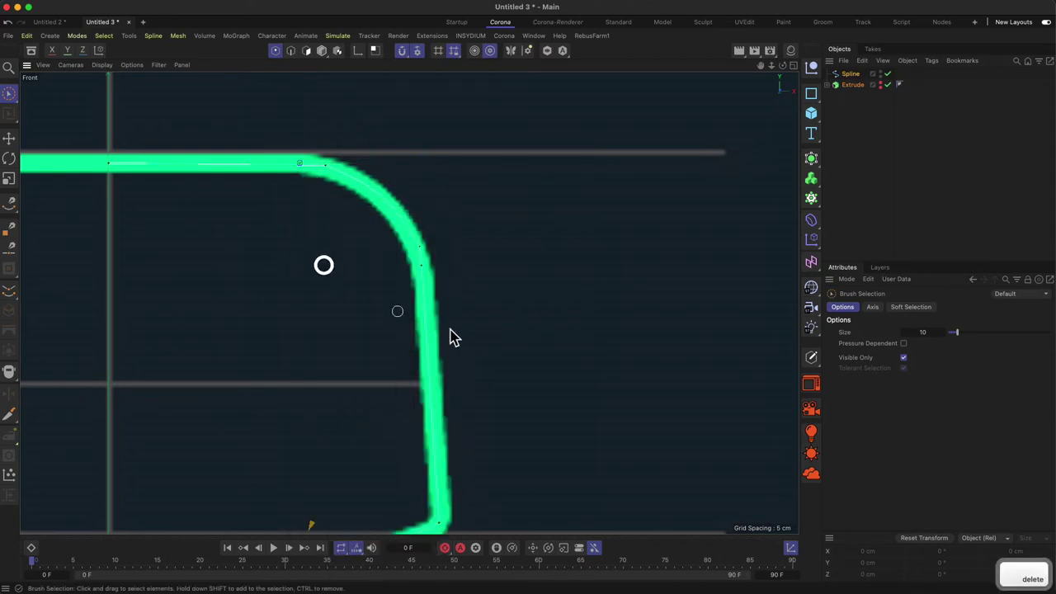
left_click(422, 267)
key("BackSpace")
Apply Soft Interpolation to the two points of the rail head's rounded corner and adjust the upper point.
left_click(485, 273)
left_click(419, 246)
left_click(328, 166, "shift")
right_click(314, 223)
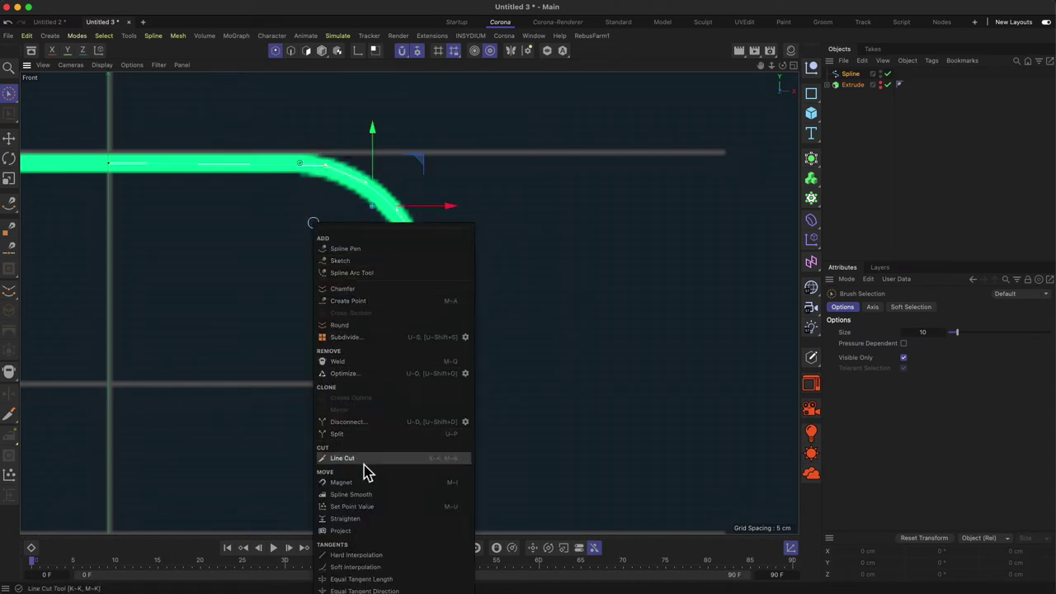
left_click(387, 567)
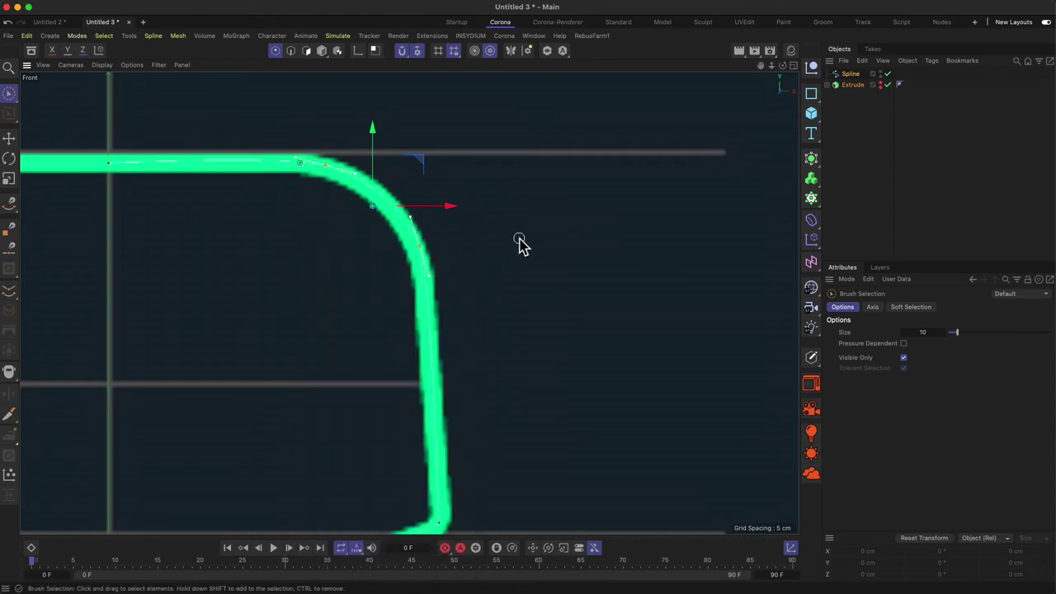
left_click(325, 166)
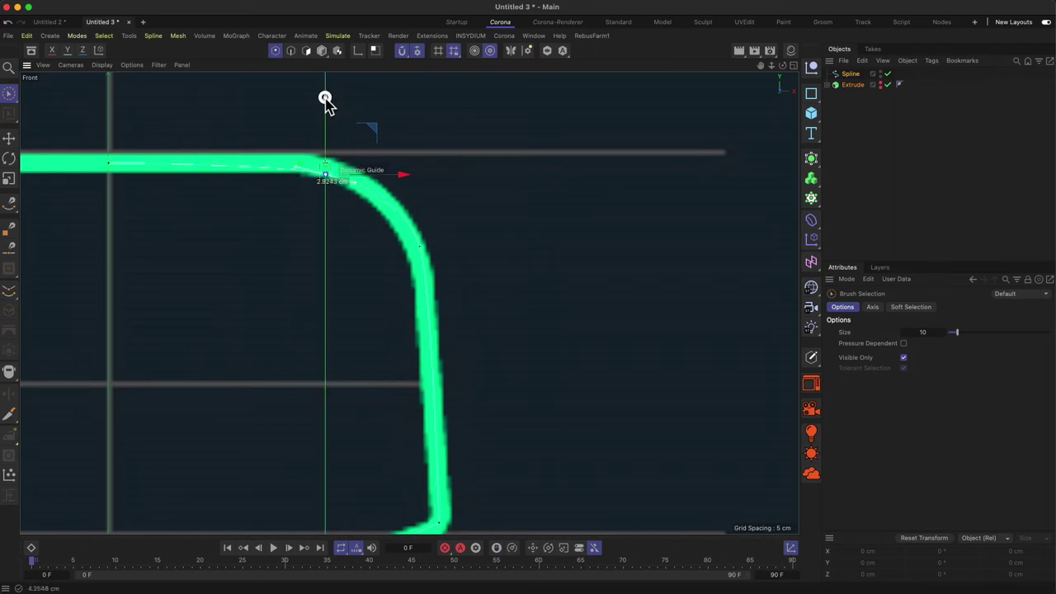
left_click(389, 170)
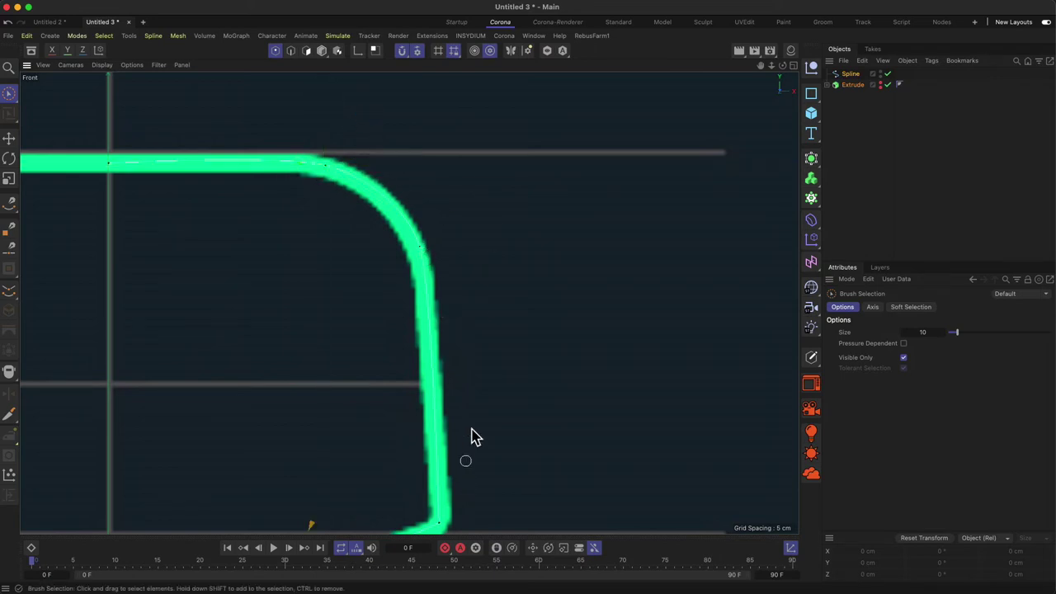
Chamfer the spline point at the rail head's lower-right corner with a radius of about 7.7 cm.
left_click(435, 522)
key("2")
left_click_drag(504, 400, 494, 302)
key("1")
key("2")
left_click_drag(459, 360, 504, 235)
scroll(474, 354, "down", 4)
scroll(485, 236, "up", 4)
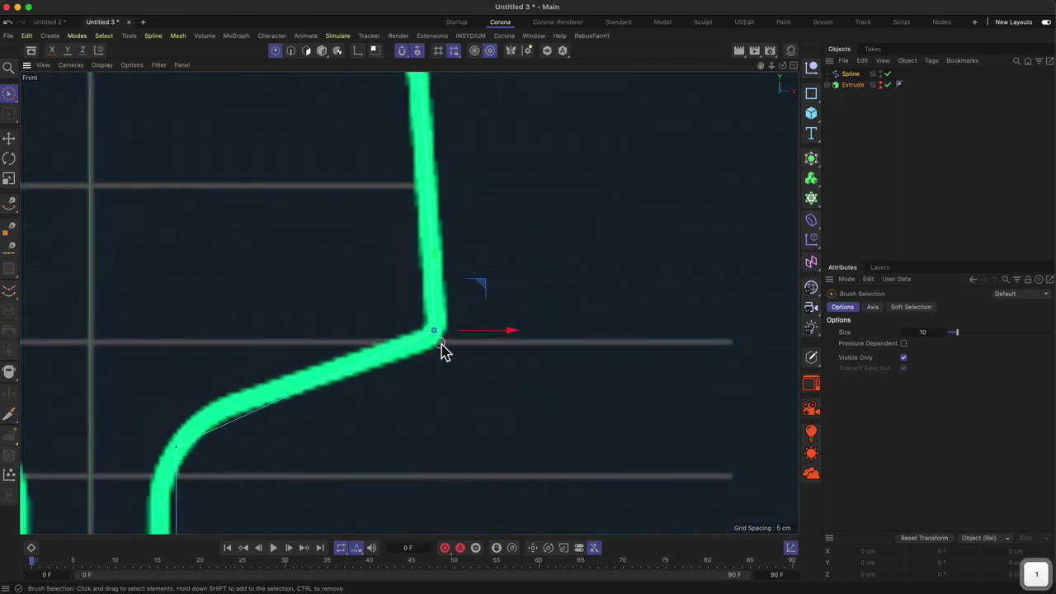
right_click(455, 361)
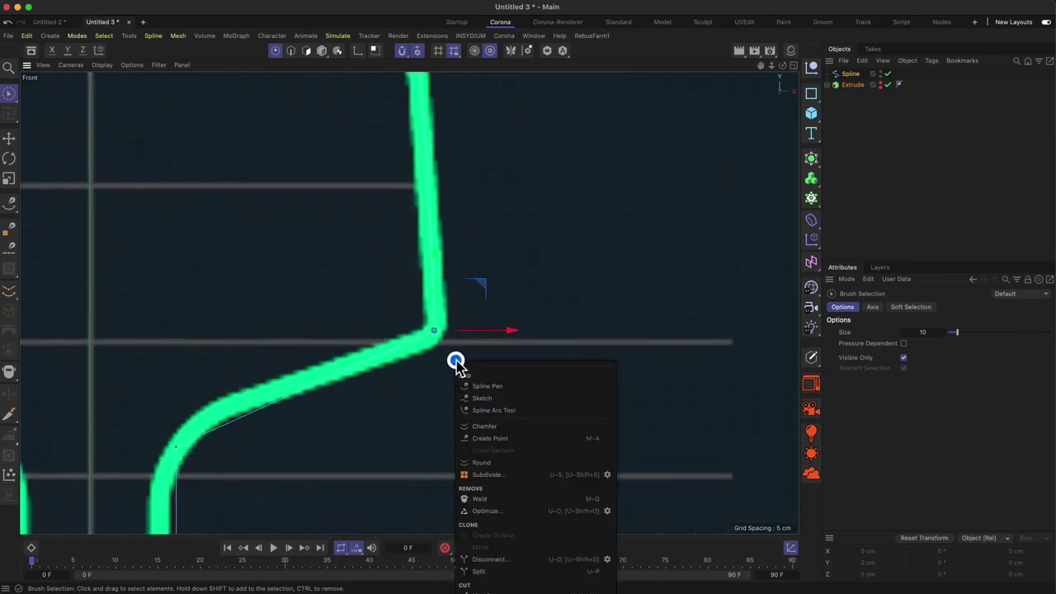
left_click(495, 426)
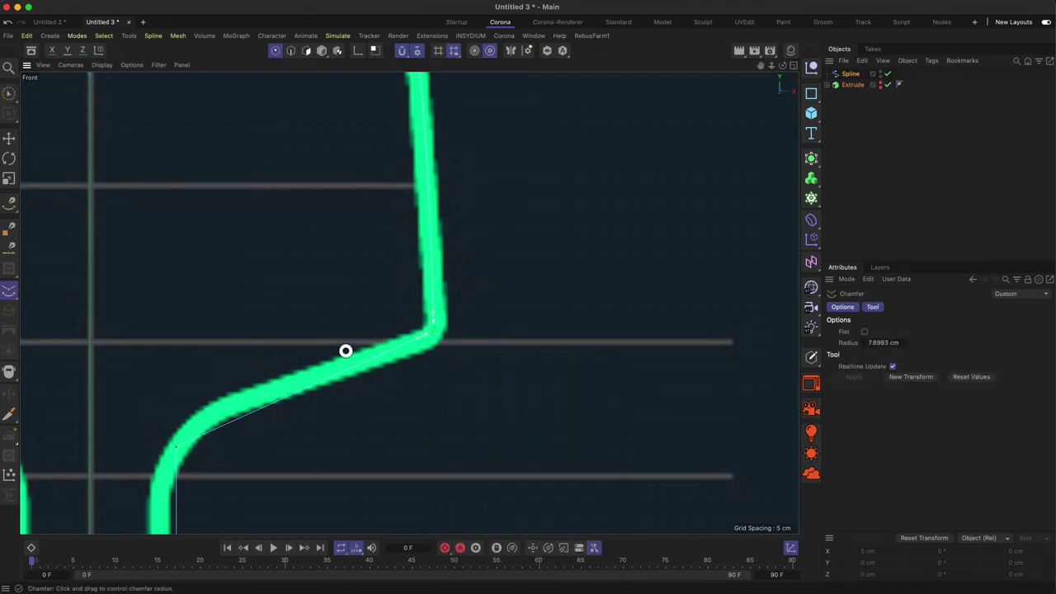
left_click_drag(380, 347, 251, 359)
Chamfer the spline point where the head's underside meets the web and shift the resulting curve to match the reference.
key("1")
mouse_move(362, 420)
left_mouse_down()
mouse_move(357, 429)
mouse_move(487, 294)
left_mouse_up()
key("9")
left_click(311, 308)
left_click(311, 310)
right_click(360, 336)
left_click(428, 405)
left_click_drag(428, 405, 288, 370)
left_click_drag(206, 364, 243, 363)
key("e")
left_click_drag(388, 292, 377, 278)
Chamfer the spline point where the web meets the foot with a radius of about 25 cm.
key("2")
left_click_drag(384, 415, 370, 181)
key("1")
left_click(341, 421)
right_click(388, 374)
left_click(434, 450)
scroll(408, 382, "up", 5)
left_click_drag(405, 376, 182, 369)
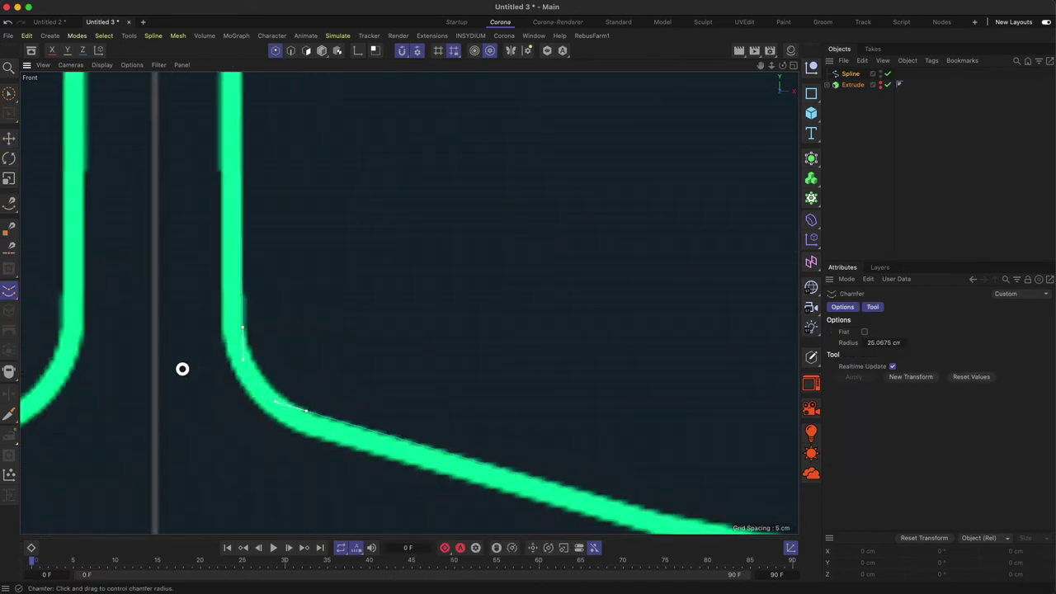
Select the two corner points at the foot's right tip and chamfer them with a radius of about 4 cm.
key("2")
left_click_drag(363, 316, 353, 347)
key("1")
left_click_drag(454, 328, 283, 231)
key("space")
mouse_move(426, 345)
left_mouse_down()
mouse_move(429, 403)
mouse_move(432, 383)
mouse_move(510, 335)
left_mouse_up()
key("2")
right_click(424, 377)
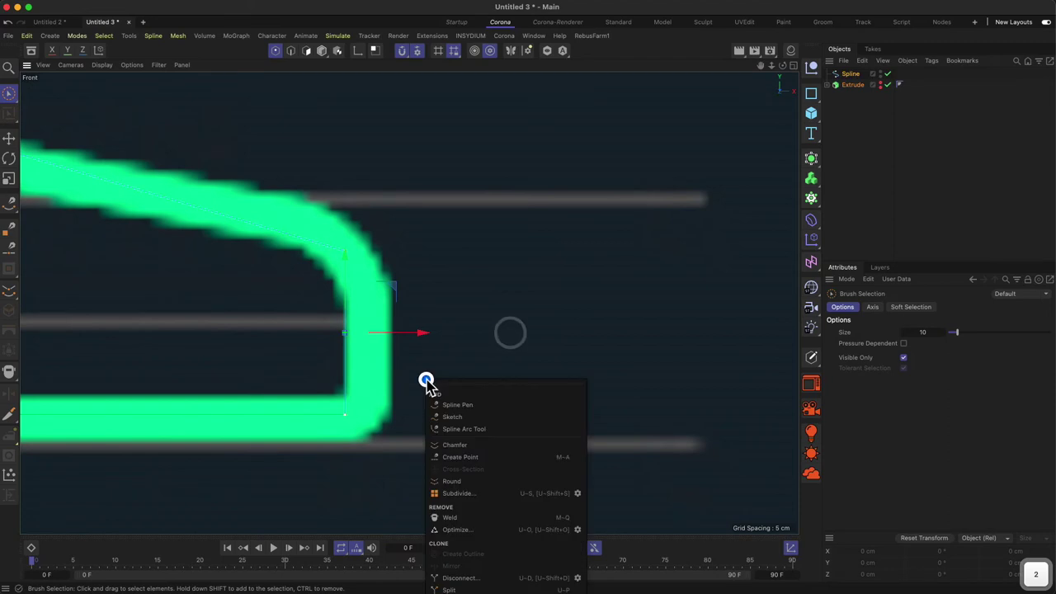
left_click(493, 443)
left_click_drag(217, 372, 194, 370)
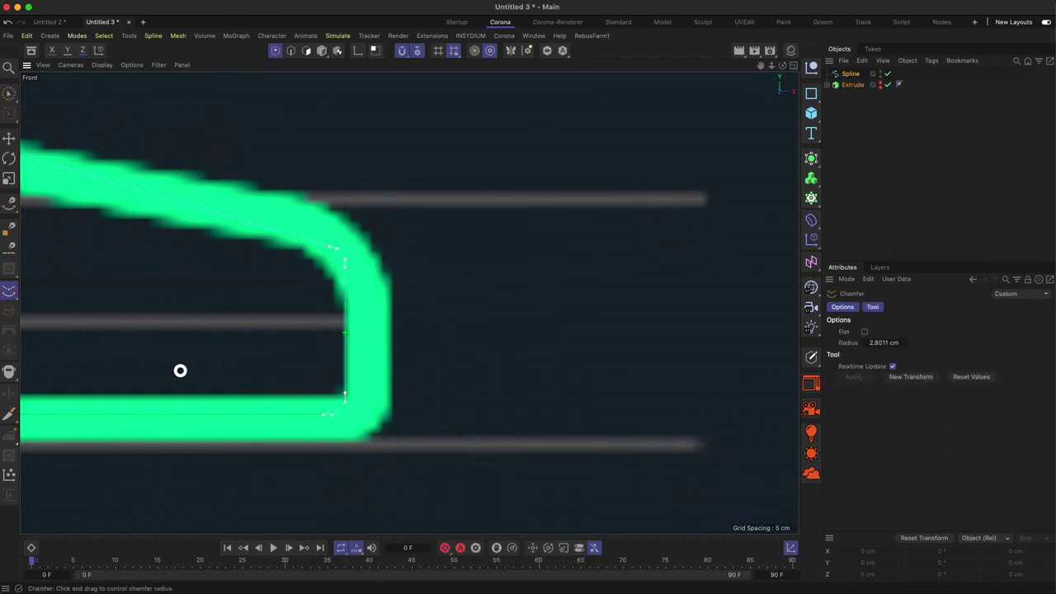
Try to align the spline's two endpoints on the rail's centre line with the Scale tool.
scroll(437, 307, "down", 10)
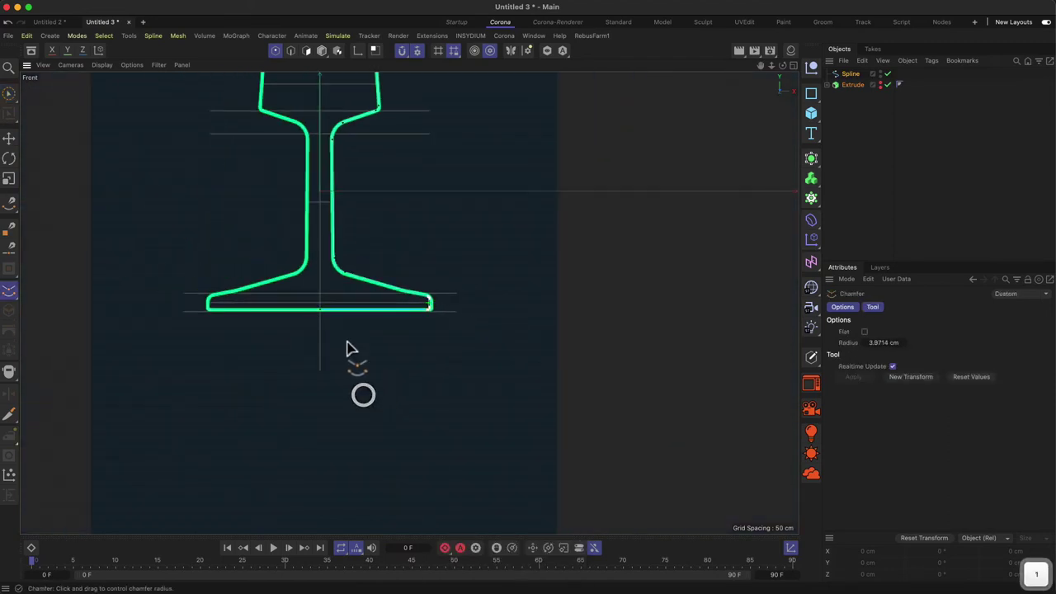
key("space")
left_click(320, 310)
key("1")
left_click_drag(376, 365, 392, 442)
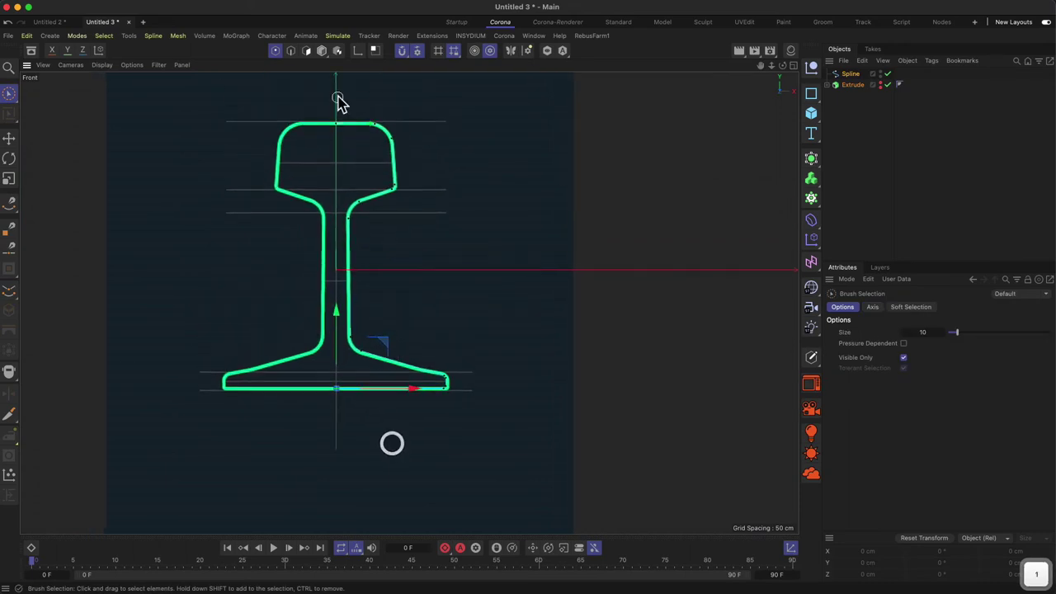
key("t")
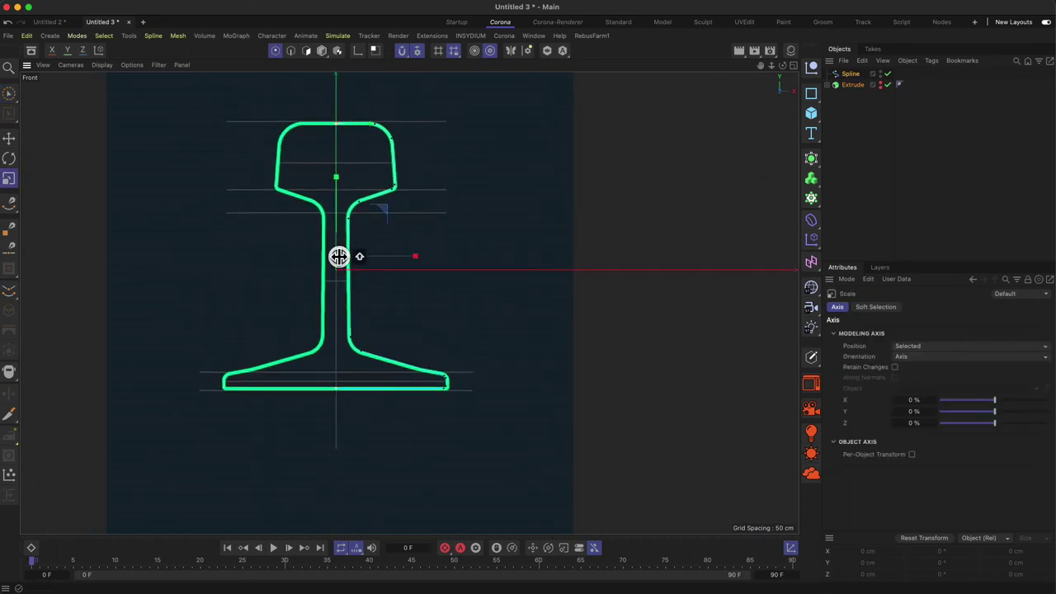
key("e")
key("space")
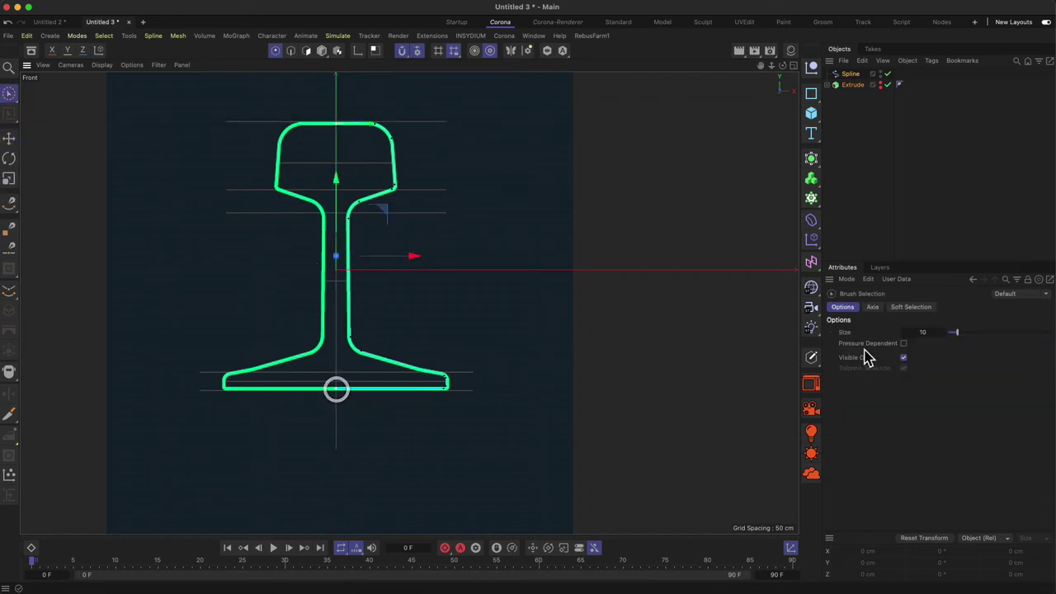
Select the spline's top endpoint at the centre of the rail head and turn off snapping.
left_click(337, 388)
left_click(334, 123)
key("2")
left_click_drag(358, 141, 406, 58)
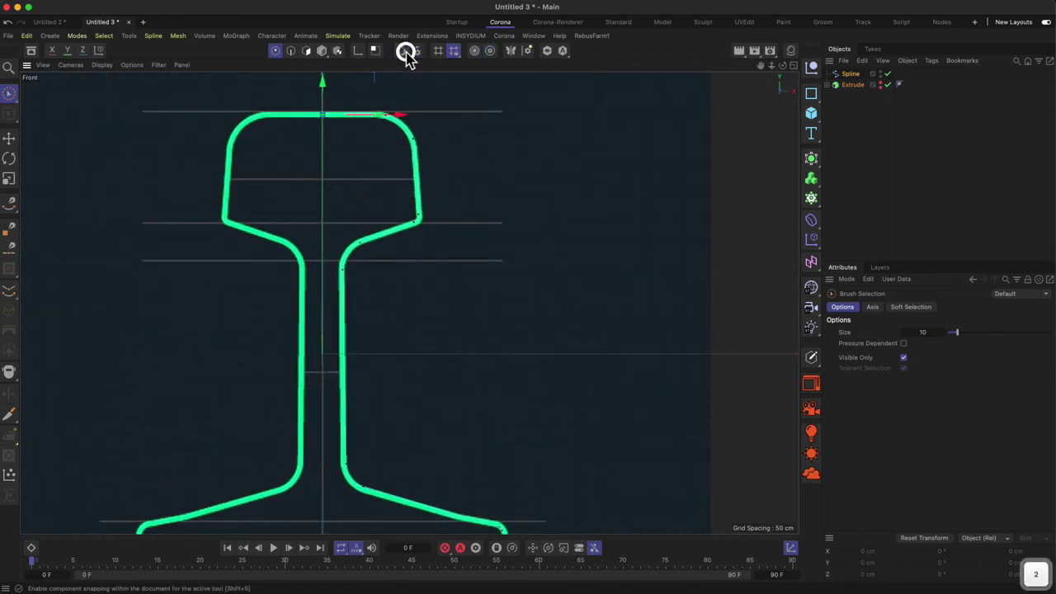
Set the top endpoint's X position to 0 cm and raise it to about 252.3 cm in Y.
key("2")
left_click_drag(363, 153, 365, 231)
key("1")
key("2")
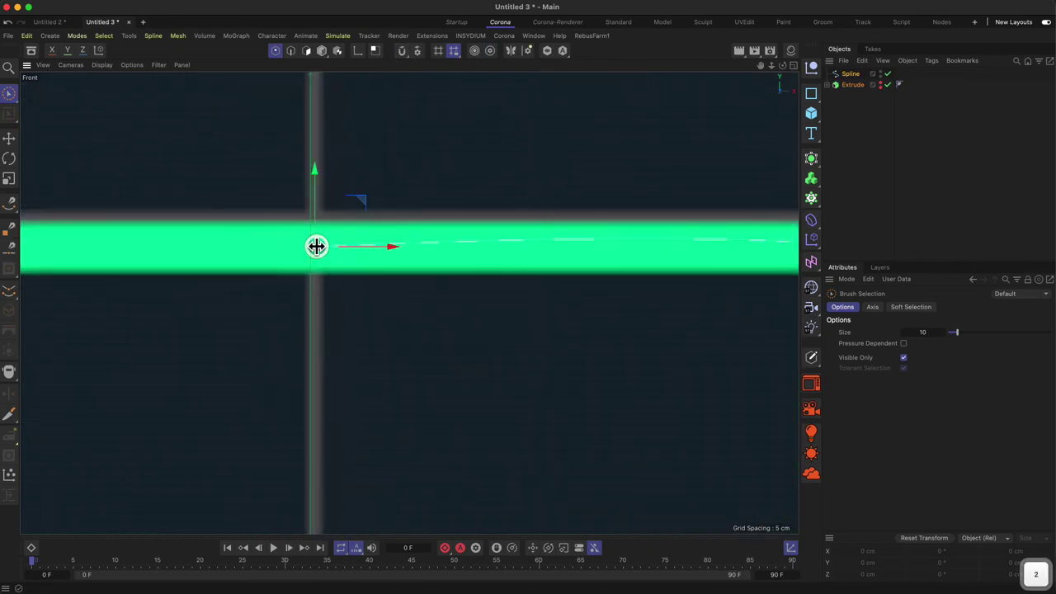
left_click(853, 84)
left_click(850, 73)
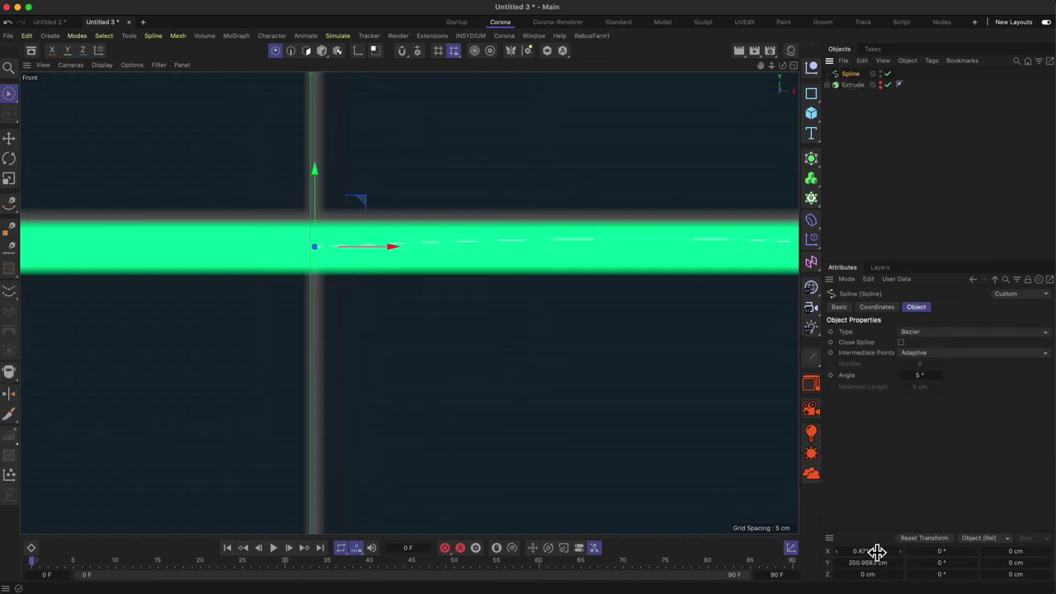
type("0")
key("Return")
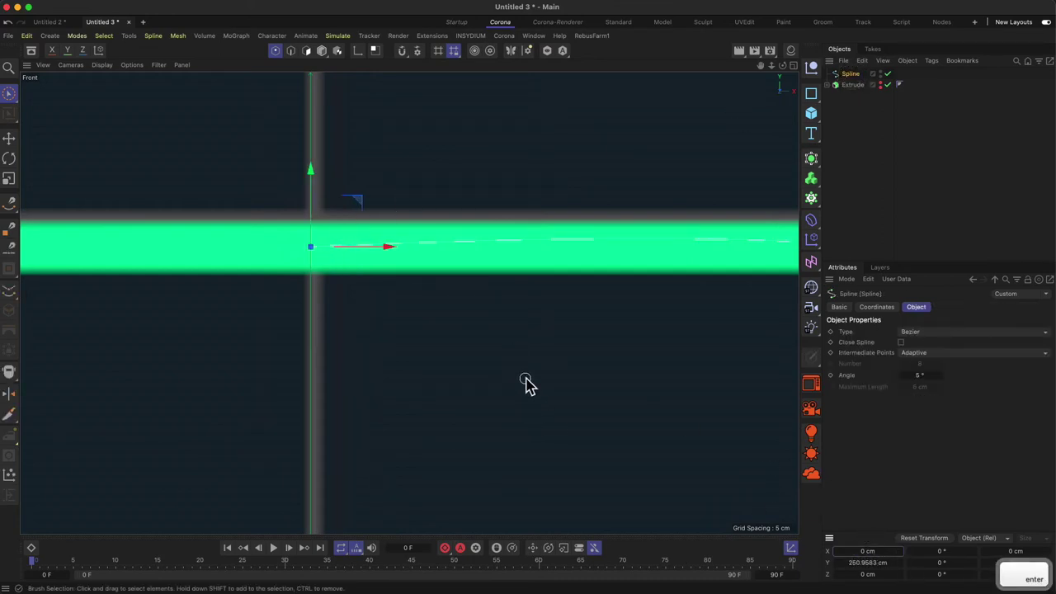
left_click_drag(311, 177, 311, 166)
Select the spline's bottom endpoint at the centre of the foot and set its X position to 0 cm.
key("2")
left_click_drag(545, 270, 496, 336)
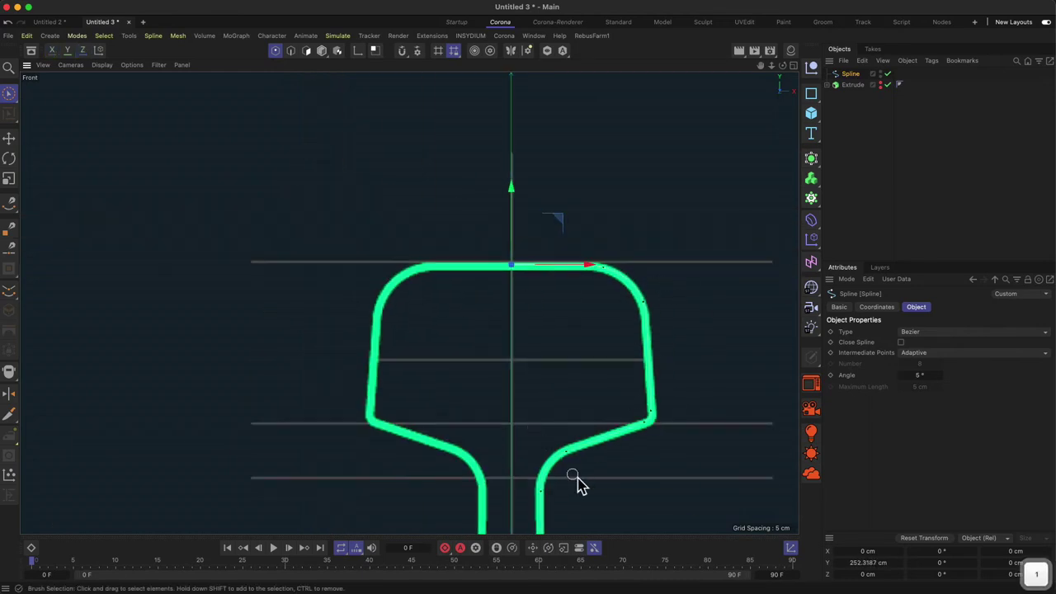
left_click_drag(578, 477, 547, 222)
left_click_drag(521, 354, 512, 186)
key("2")
left_click_drag(489, 378, 509, 318)
key("1")
left_click_drag(496, 439, 476, 296)
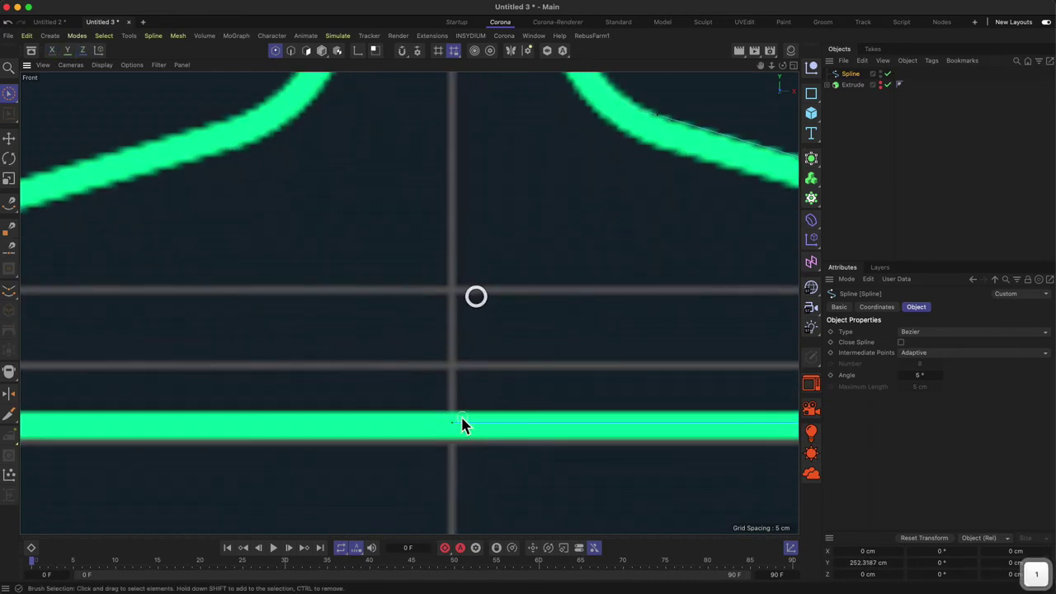
left_click(461, 425)
type("0")
key("Return")
Select all points of the half-rail spline and activate the Mirror tool for them.
key("1")
left_click_drag(517, 307, 517, 328)
key("2")
left_click_drag(528, 250, 483, 182)
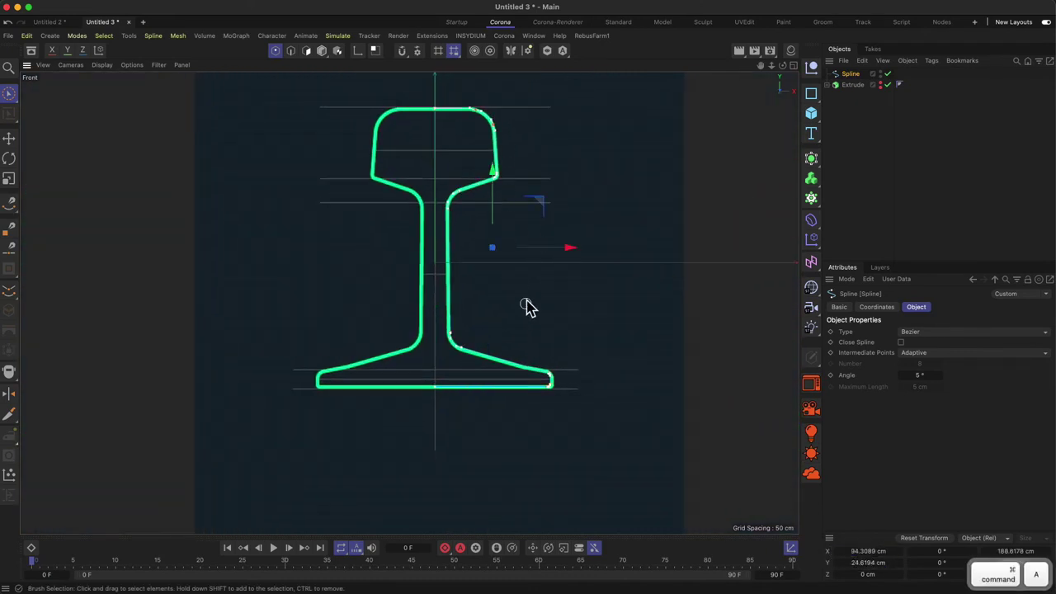
right_click(509, 296)
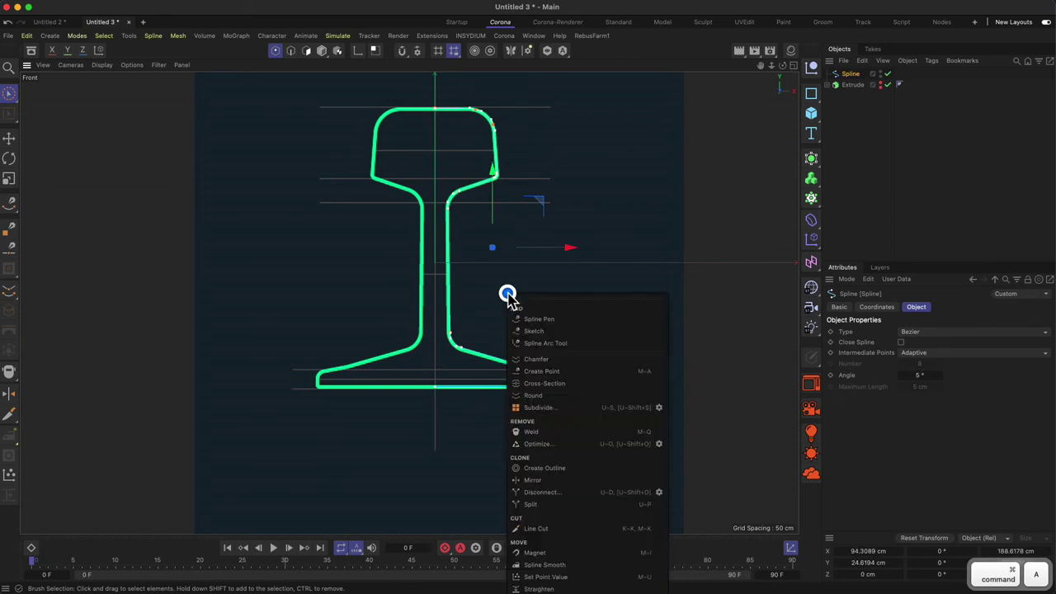
left_click(569, 481)
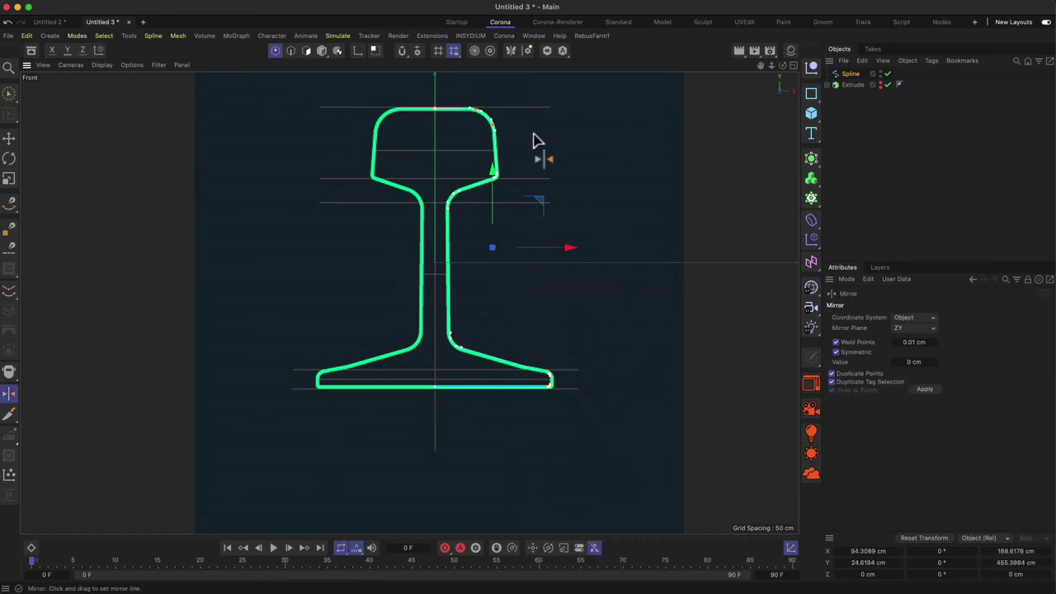
Try to mirror the selected spline points with the mirror plane set to XY.
left_click(927, 331)
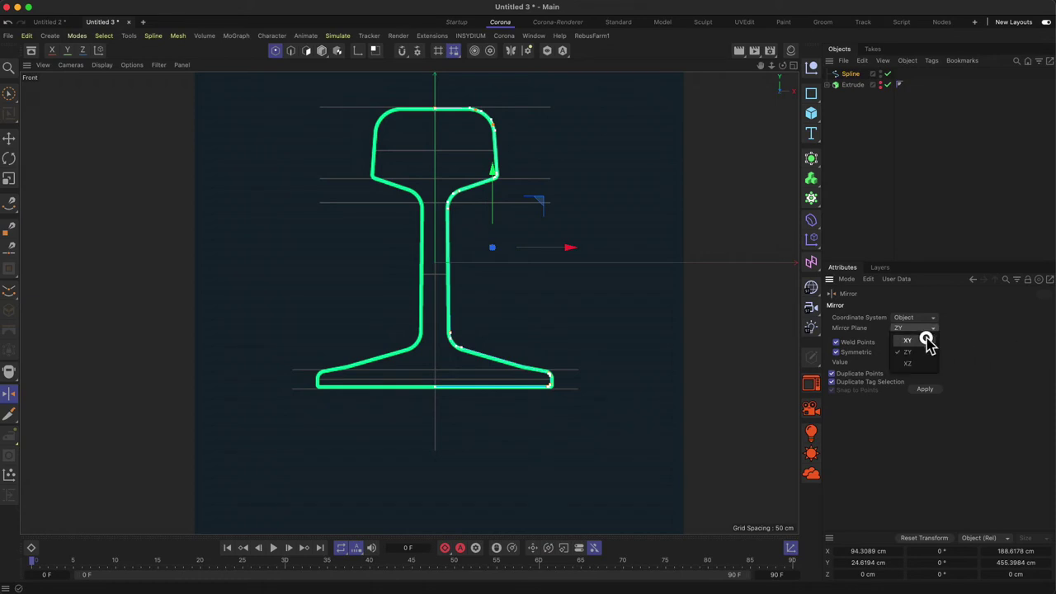
left_click(924, 340)
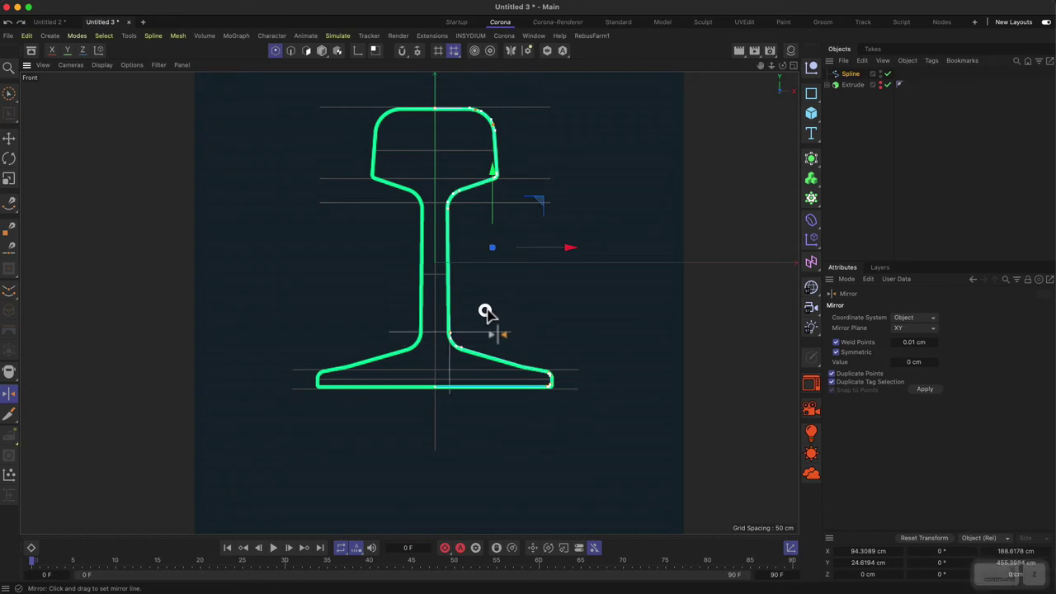
key("super+z")
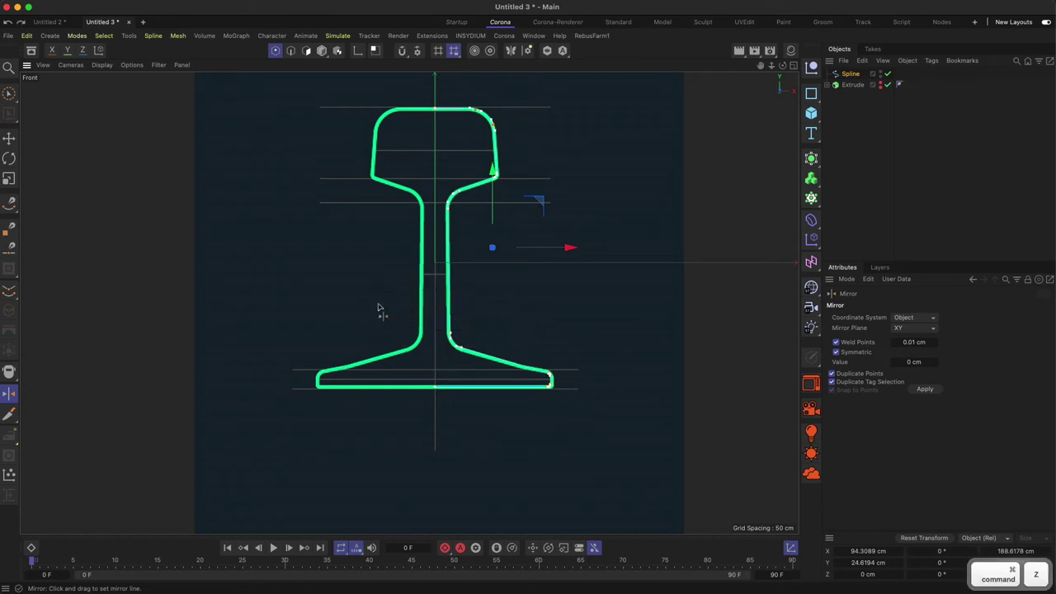
Set the mirror plane to ZY, try to mirror the points about the rail's centre line, and undo the attempts.
left_click(925, 329)
left_click(924, 360)
left_click(925, 328)
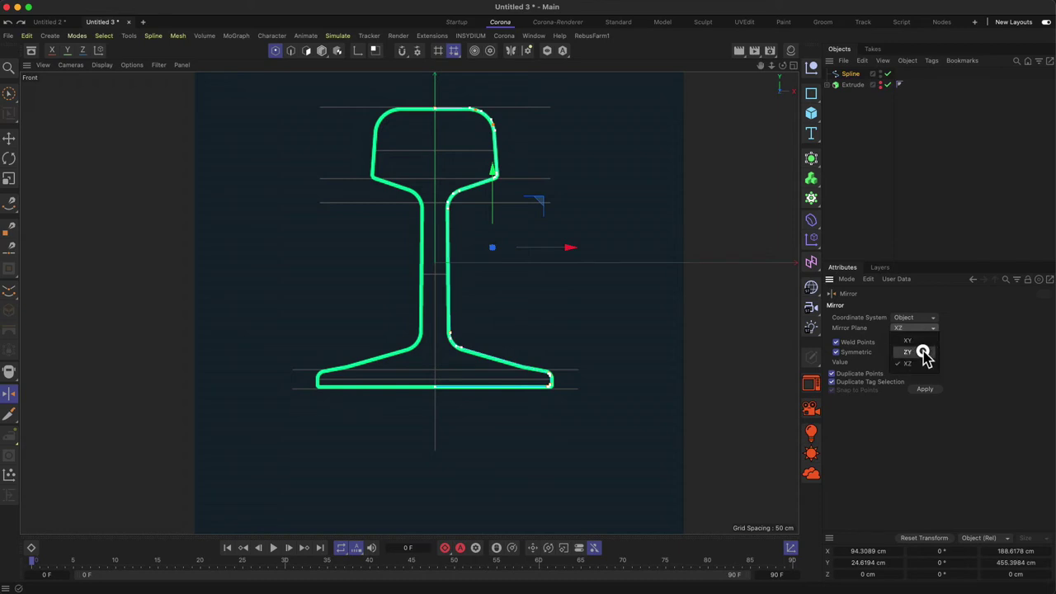
left_click(923, 353)
left_click_drag(431, 267, 393, 271)
key("super+z")
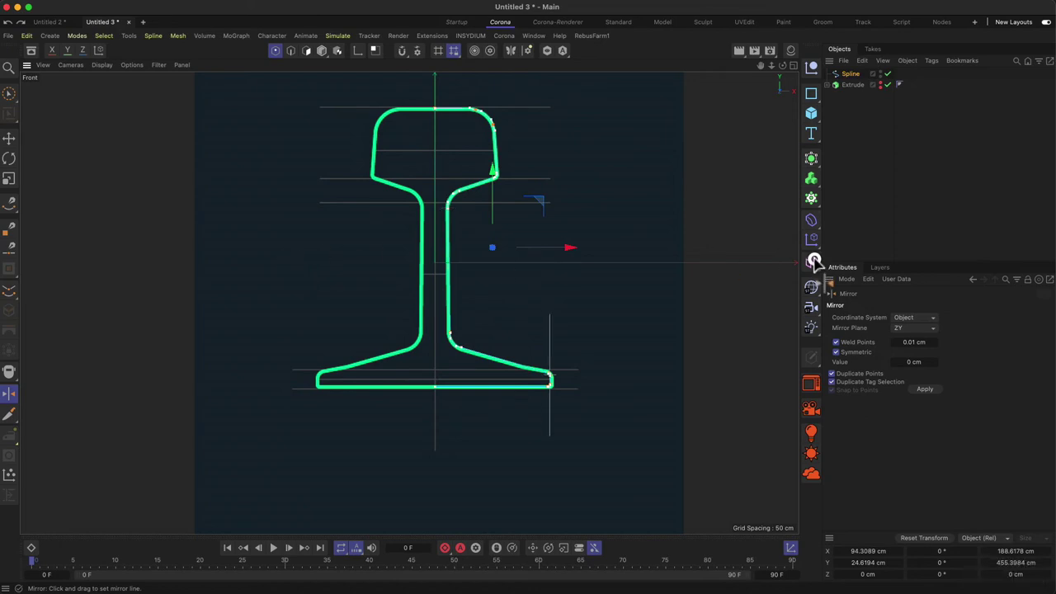
left_click(219, 278)
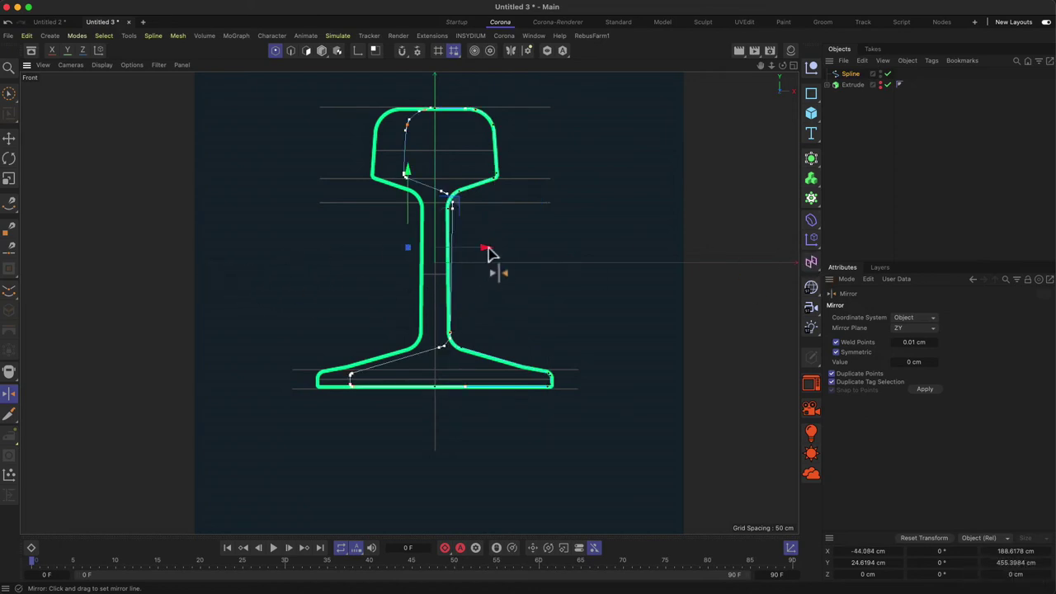
key("super+z")
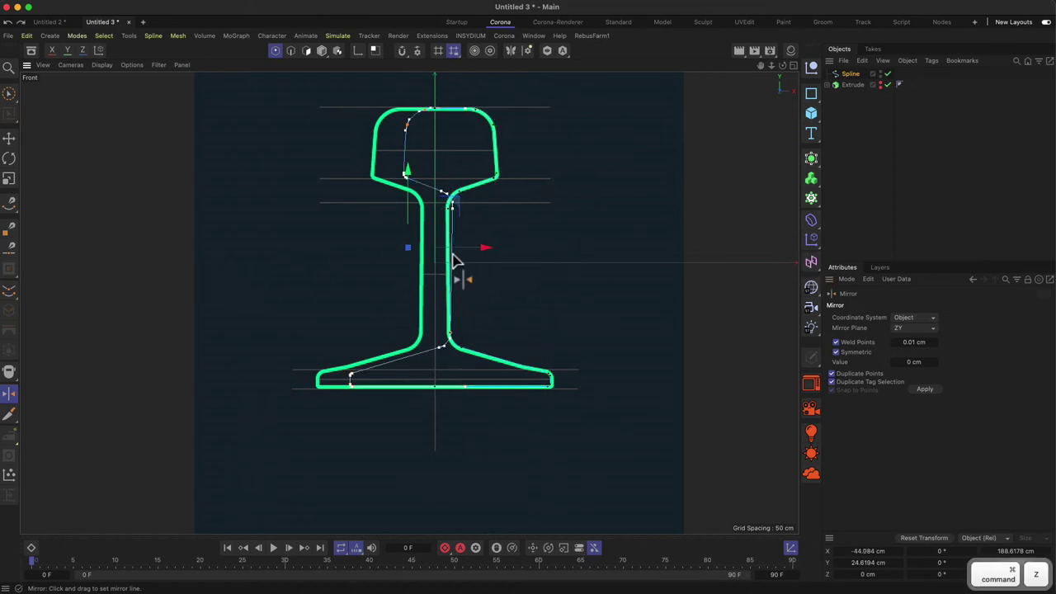
Select the two mirrored spline endpoints at the centre of the foot's bottom edge and join their segments.
key("9")
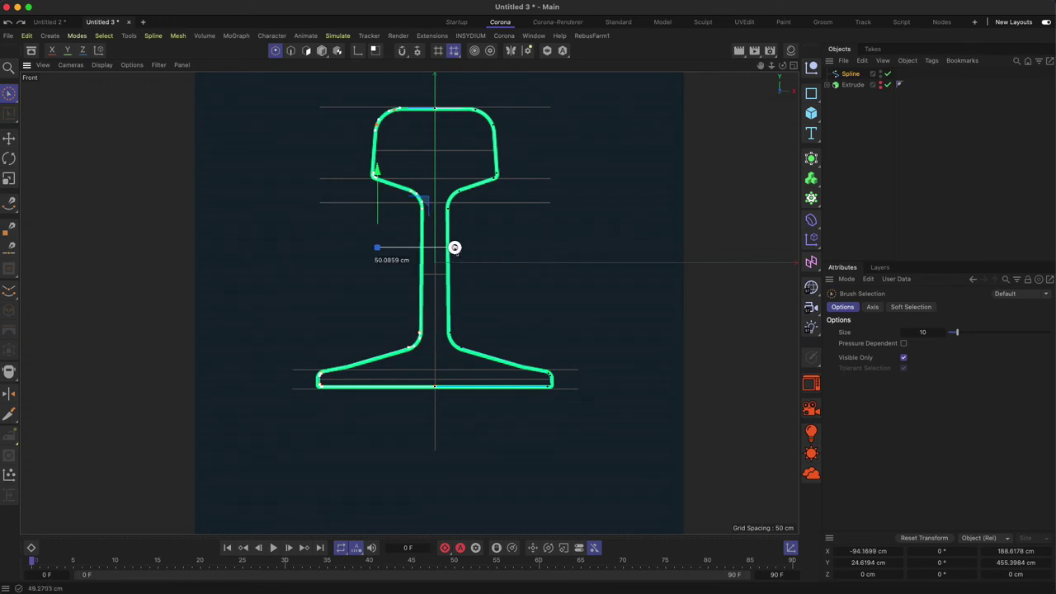
key("2")
left_click_drag(460, 419, 495, 355)
left_click_drag(332, 271, 380, 242)
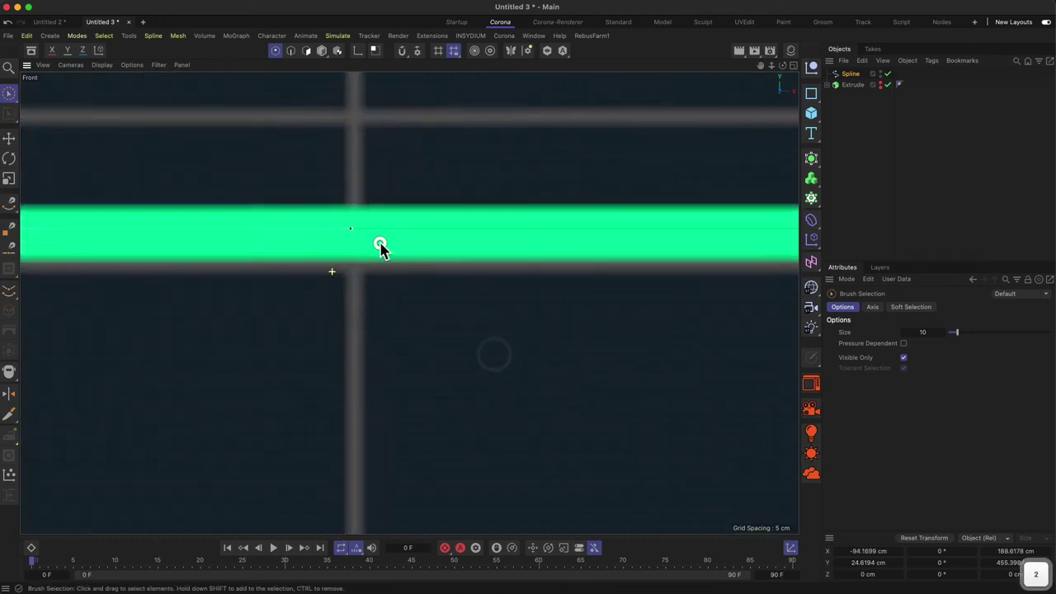
left_click(352, 228)
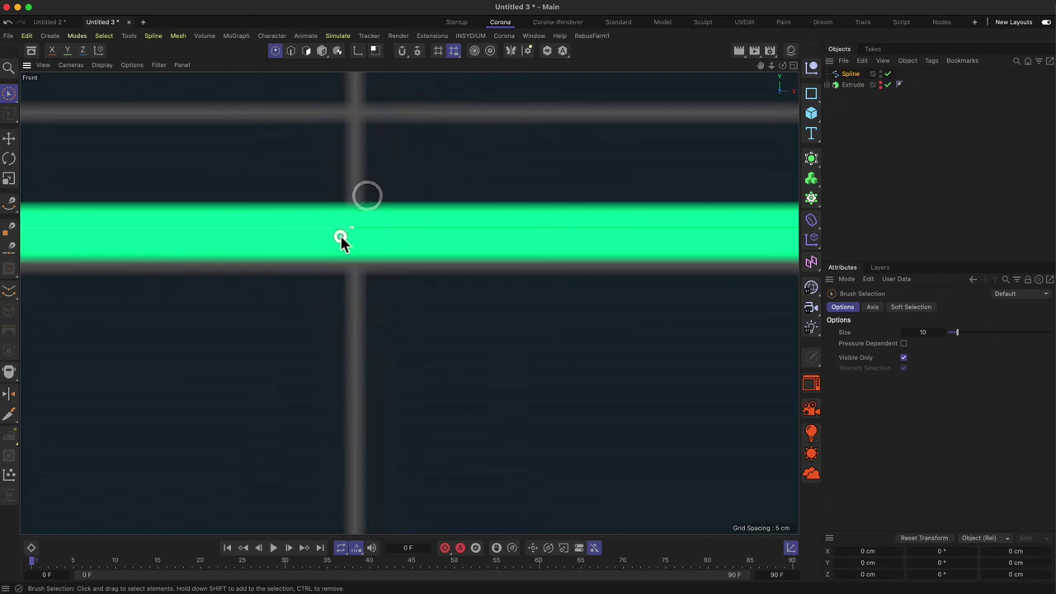
right_click(399, 329)
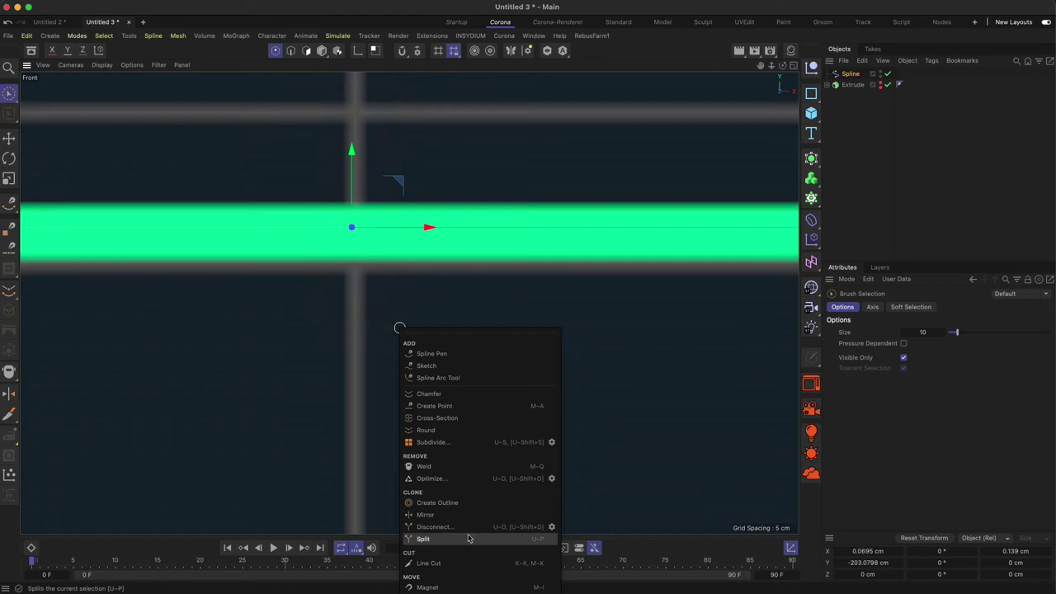
right_click(450, 80)
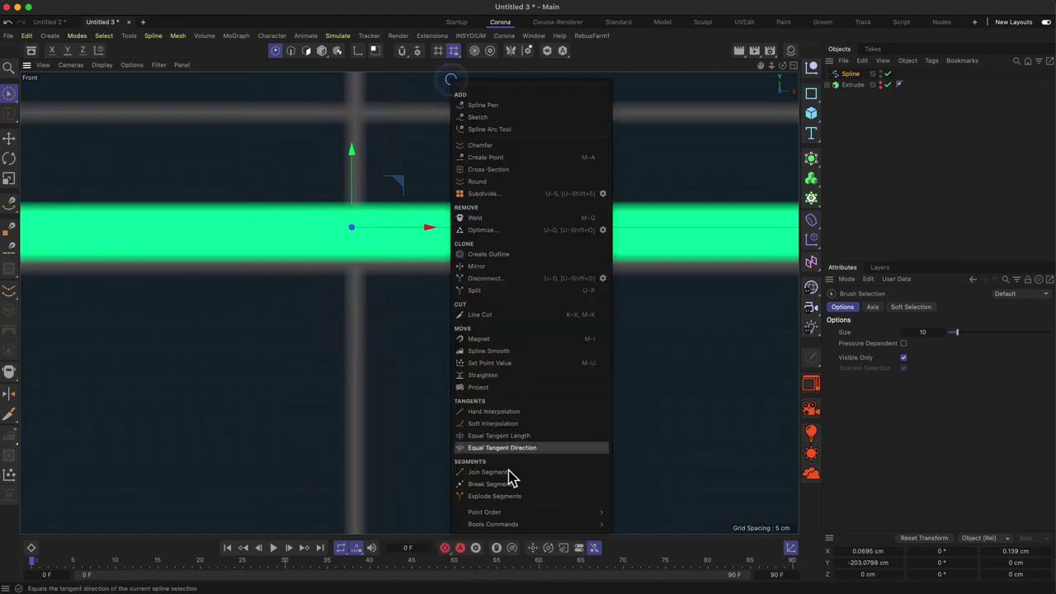
left_click(490, 471)
left_click(371, 308)
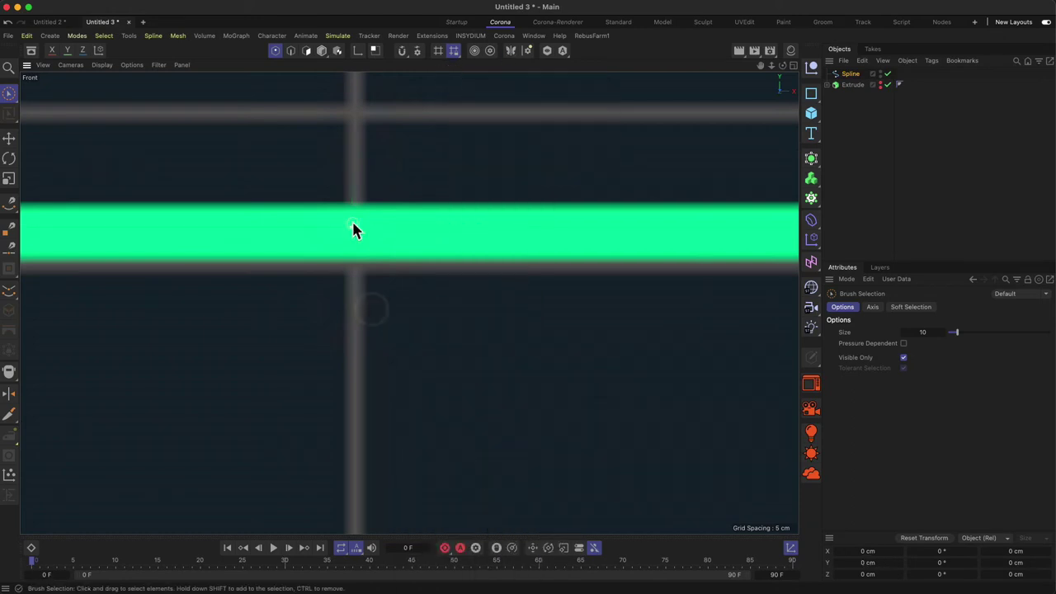
Try joining the two nearly coincident points at the foot's bottom centre once more with Join Segment.
key("2")
left_click_drag(351, 220, 413, 181)
left_click_drag(336, 268, 372, 262)
right_click(399, 298)
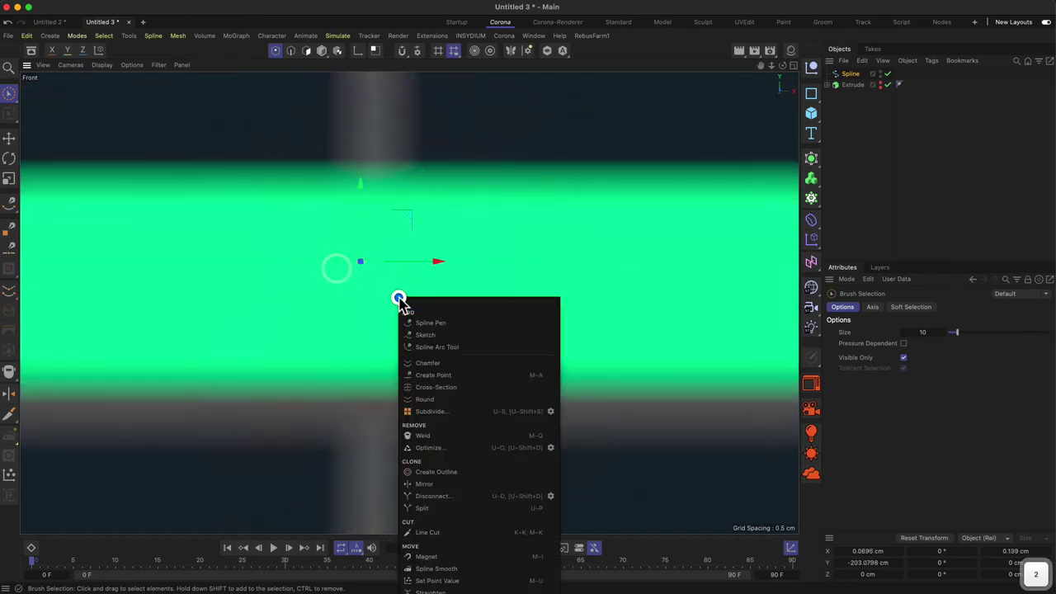
right_click(441, 90)
right_click(442, 89)
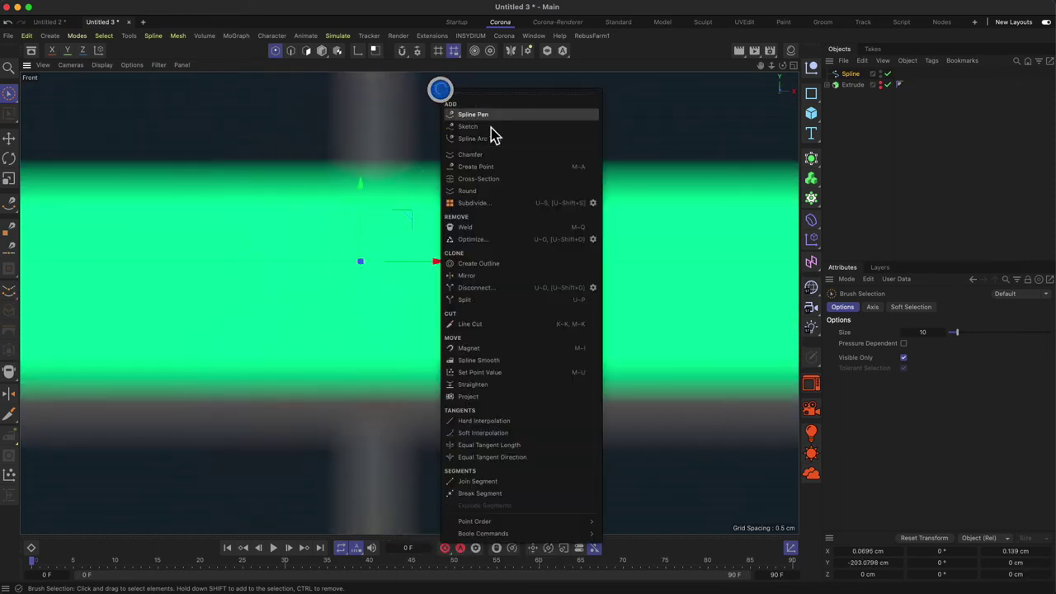
left_click(501, 483)
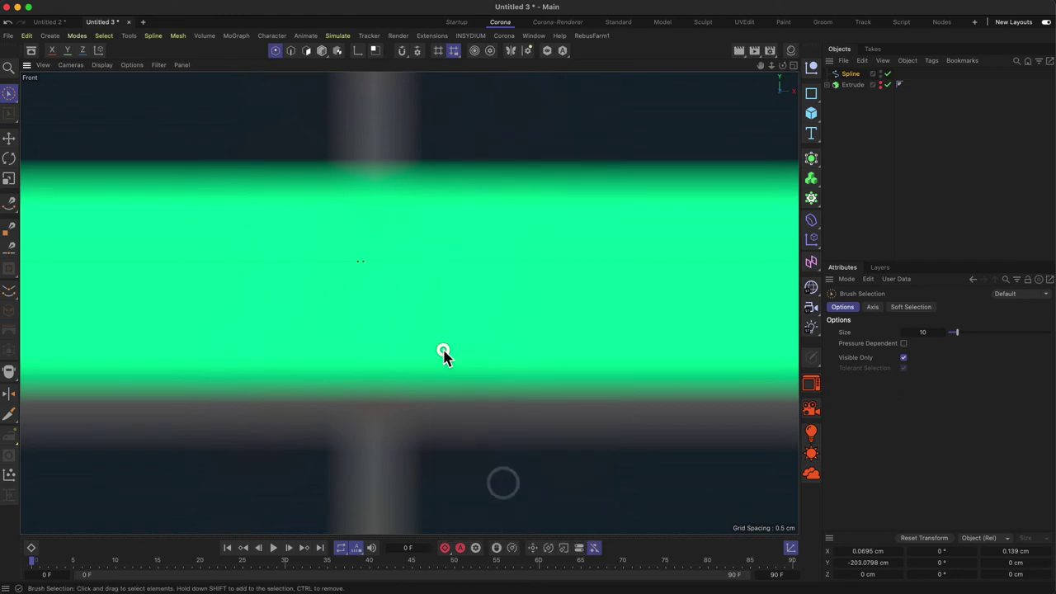
key("2")
left_click_drag(365, 262, 431, 217)
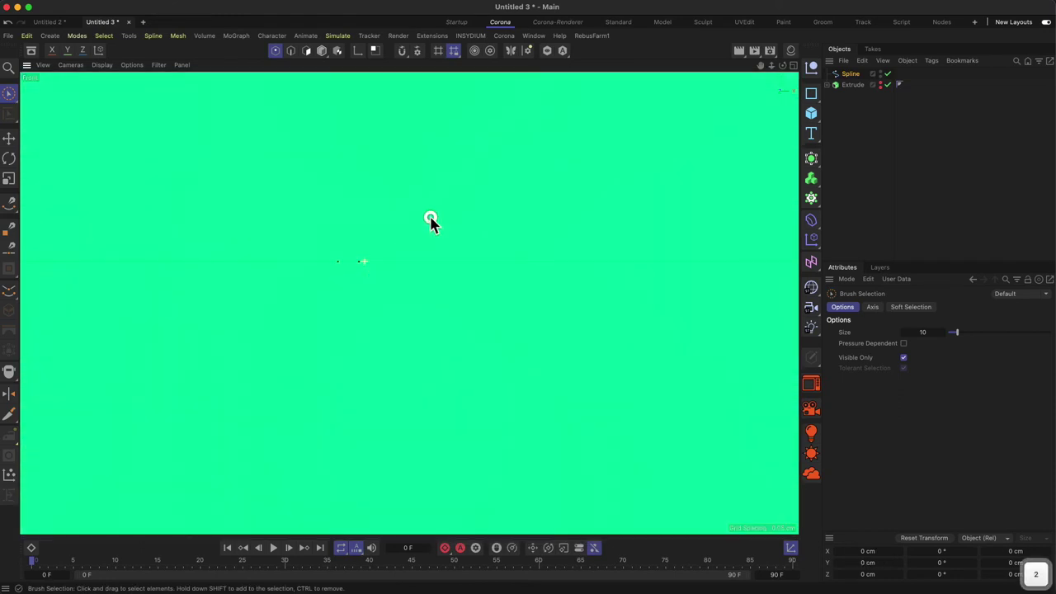
Try to join the two spline endpoints at the top centre of the rail head with Join Segment.
key("2")
left_click_drag(391, 245, 311, 511)
key("1")
left_click_drag(415, 201, 515, 120)
key("2")
left_click_drag(406, 416, 409, 303)
key("1")
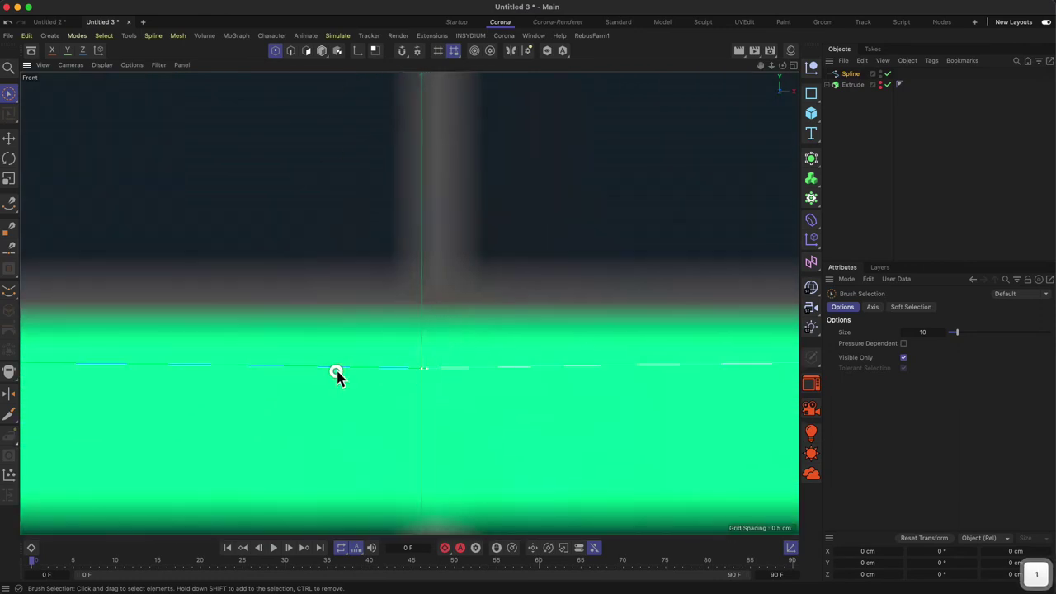
left_click_drag(335, 372, 436, 321)
right_click(436, 318)
left_click(478, 80)
right_click(505, 82)
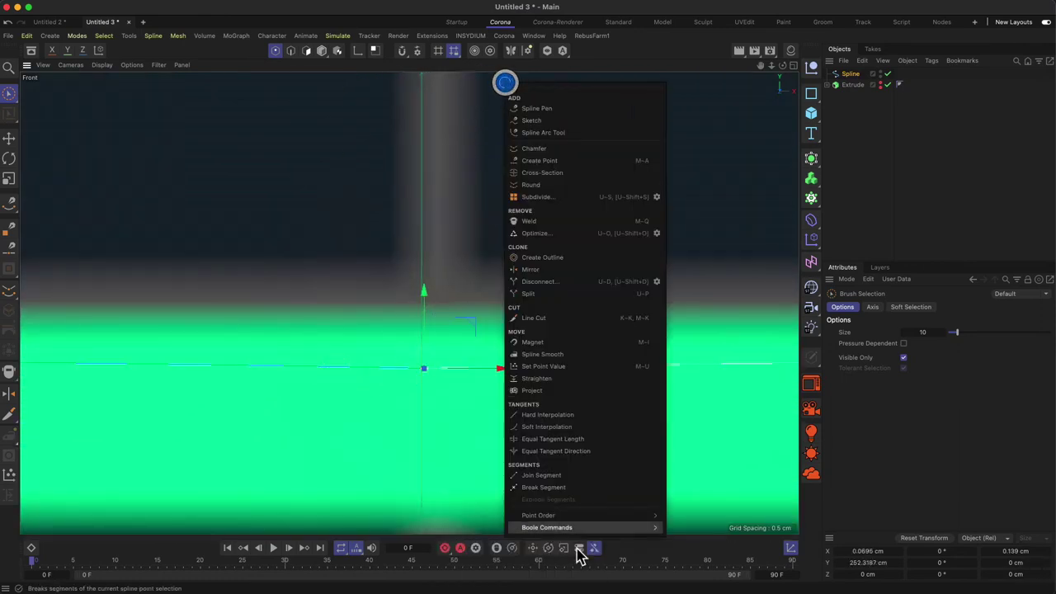
left_click(532, 477)
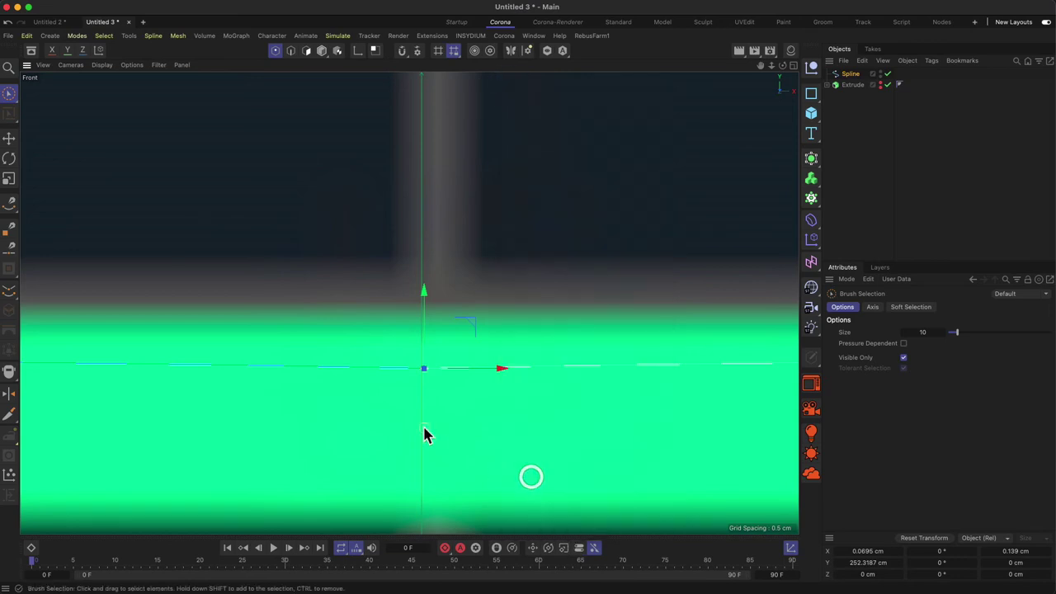
Try deleting each of the two overlapping endpoints at the rail head's top centre in turn, undoing both deletions.
left_click(428, 368)
key("super+z")
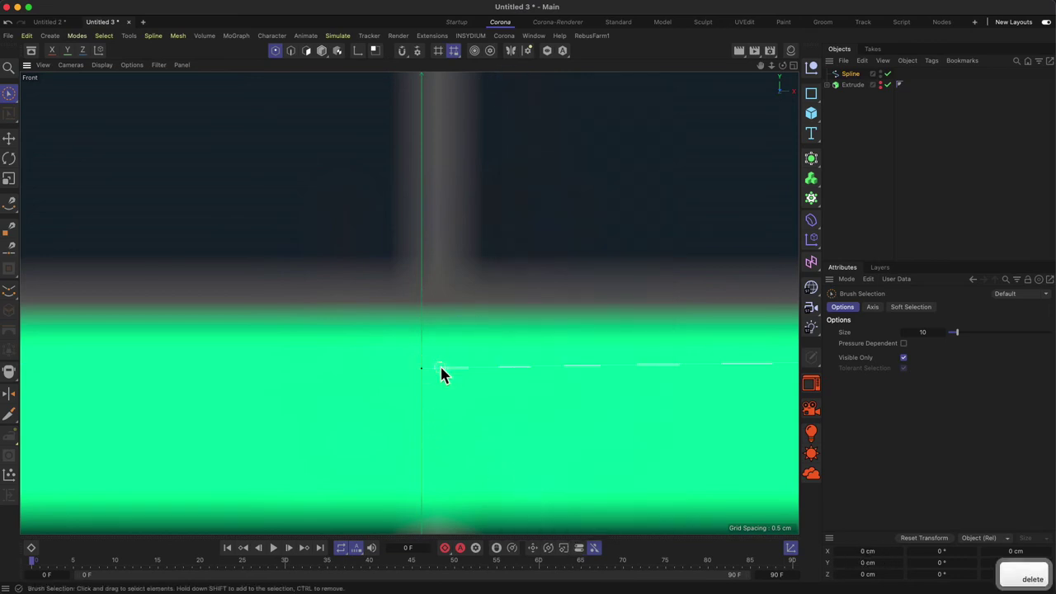
key("super+z")
left_click(418, 370)
key("BackSpace")
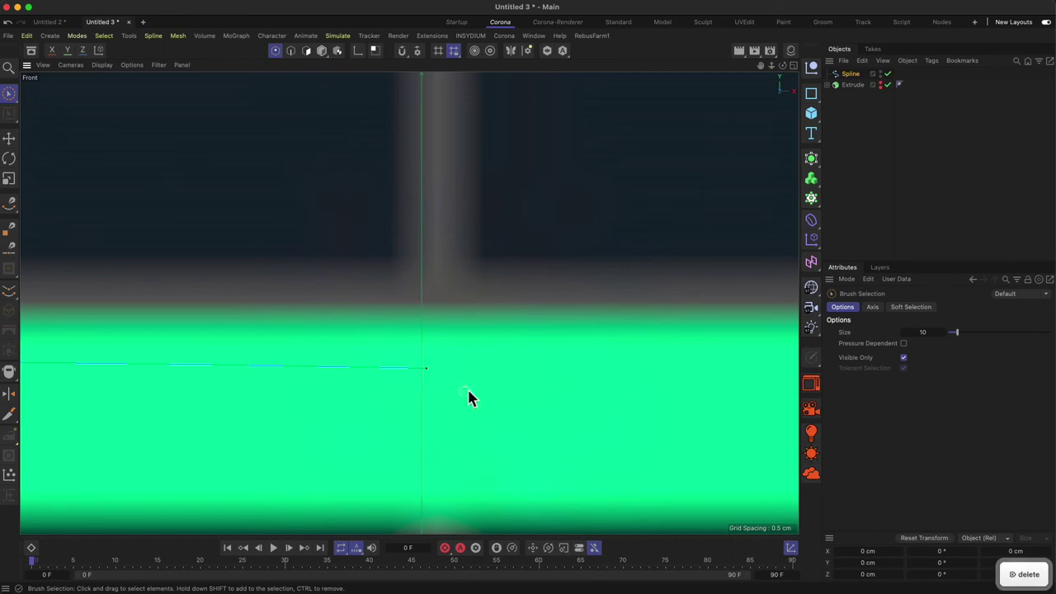
key("super+z")
Shift the left half's top endpoint away from the centre line and try Join Segment on both endpoints again.
left_click(410, 385)
key("2")
mouse_move(419, 376)
left_mouse_down()
mouse_move(474, 341)
mouse_move(463, 367)
mouse_move(414, 370)
left_mouse_up()
left_click(419, 368)
left_click(446, 394)
left_click(398, 368)
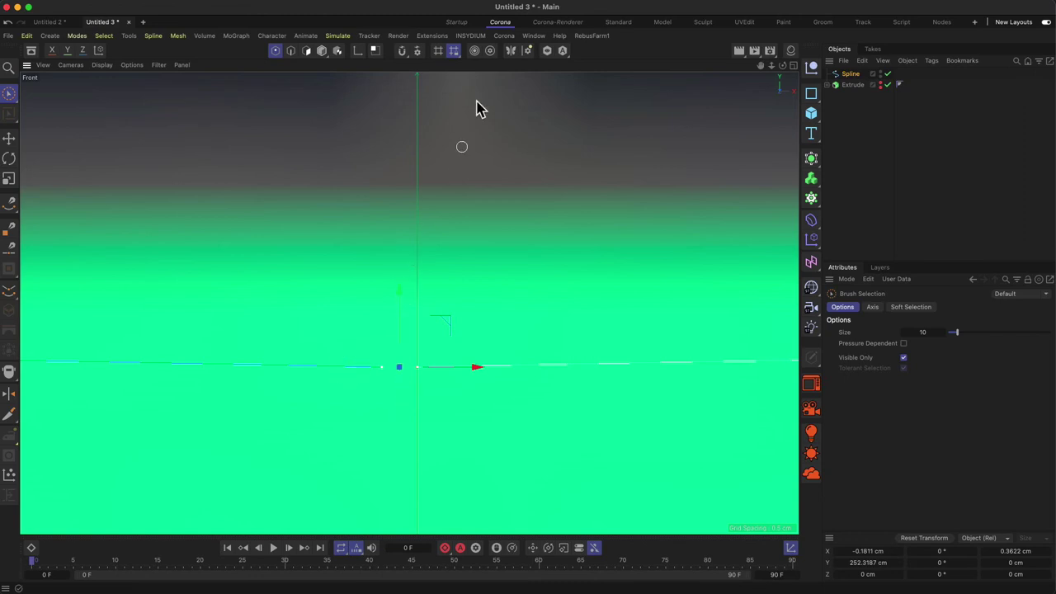
right_click(461, 77)
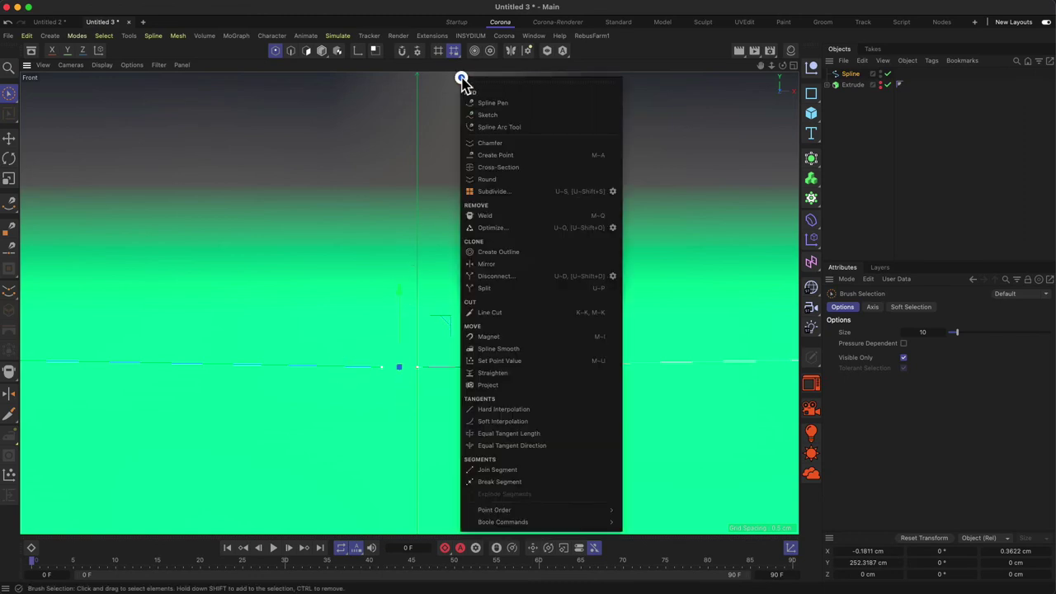
left_click(507, 477)
left_click(389, 375)
Enable Close Spline for the rail spline and delete the surplus point left of the top centre.
left_click(849, 74)
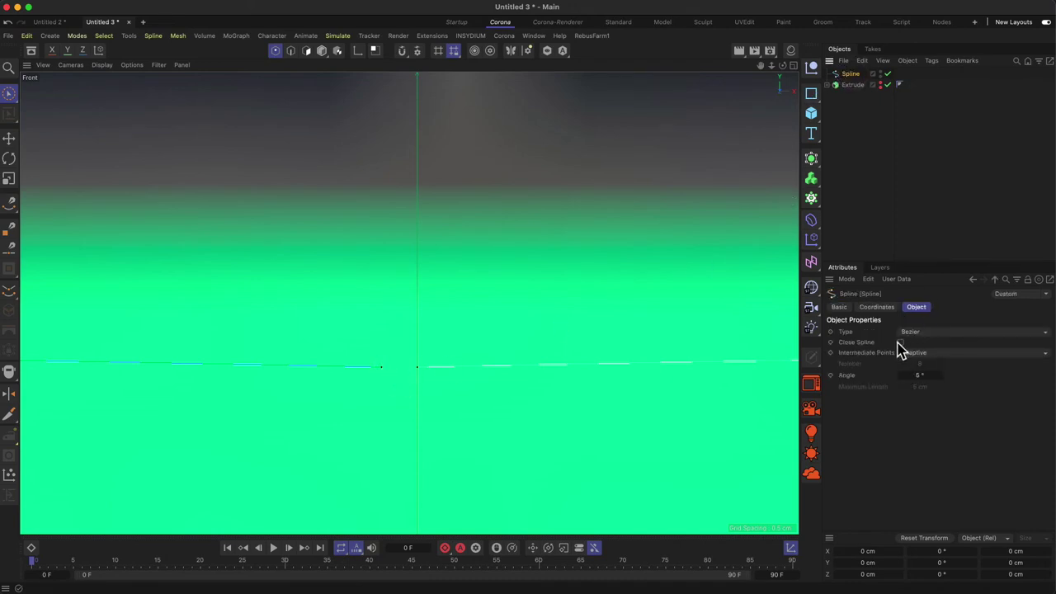
left_click(900, 343)
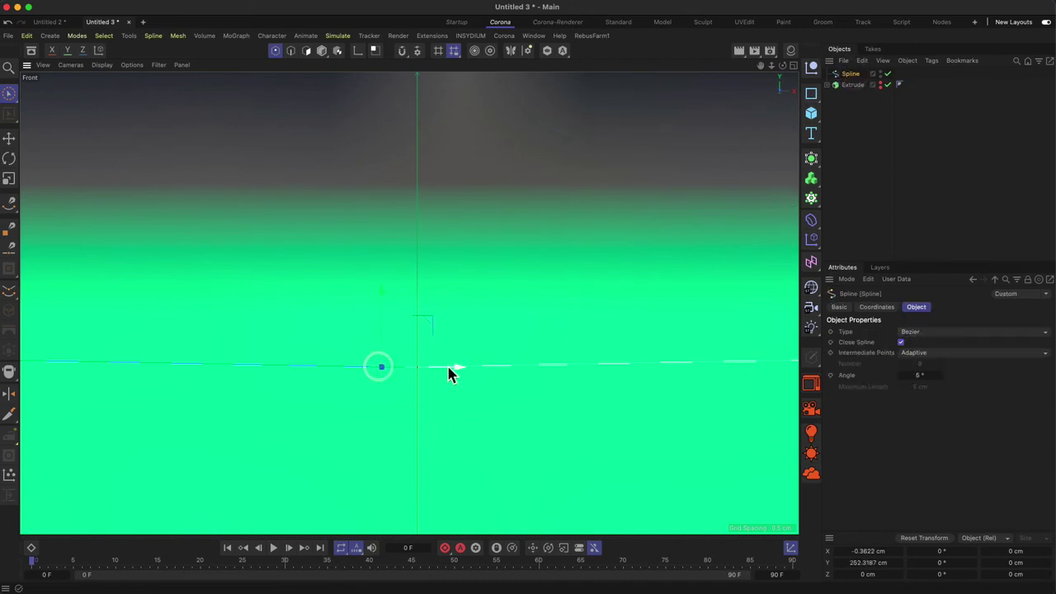
key("Delete")
Raise the remaining point at the rail head's top centre to about Y 252.64 cm.
left_click(460, 321)
left_click(417, 369)
left_click_drag(417, 368, 421, 262)
key("1")
right_click_drag(486, 248, 379, 494)
scroll(476, 330, "down", 5)
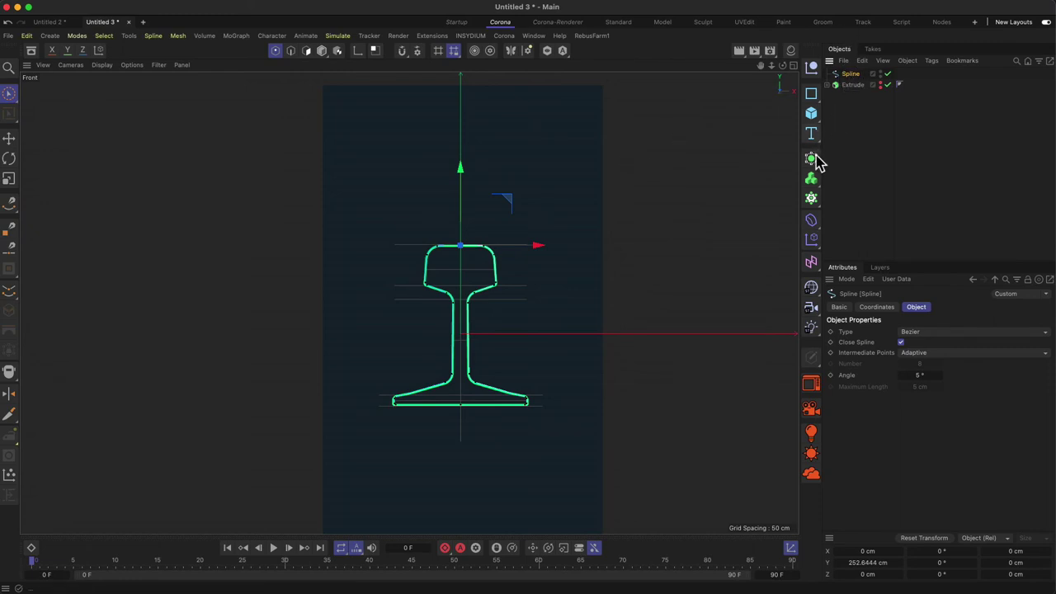
Switch to the perspective view and add an Arc spline on the XZ plane with a radius of 1000 cm.
left_click(792, 65)
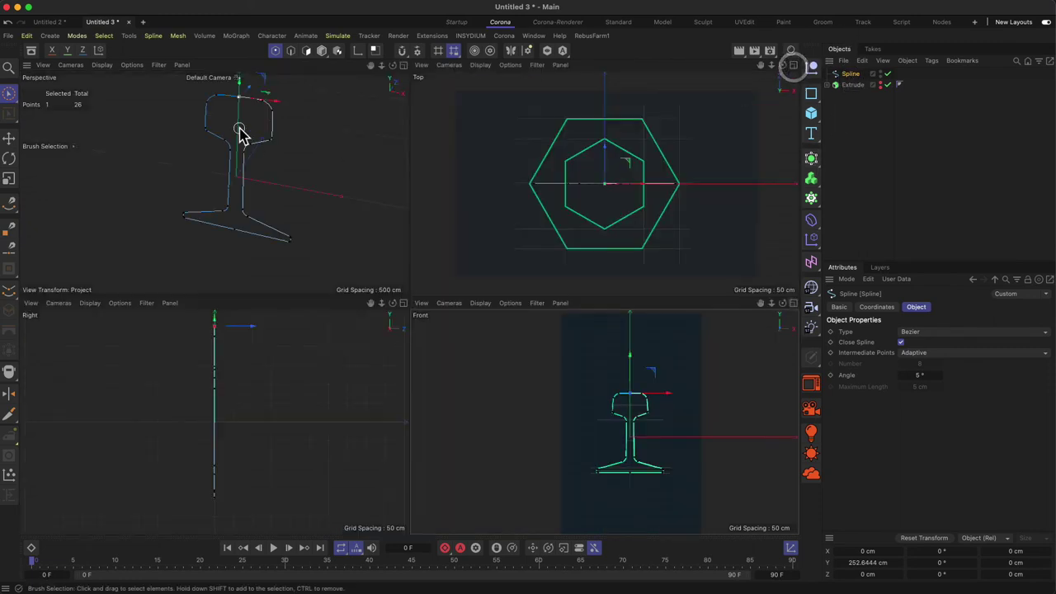
left_click(403, 66)
key("2")
left_click_drag(457, 211, 287, 381)
key("1")
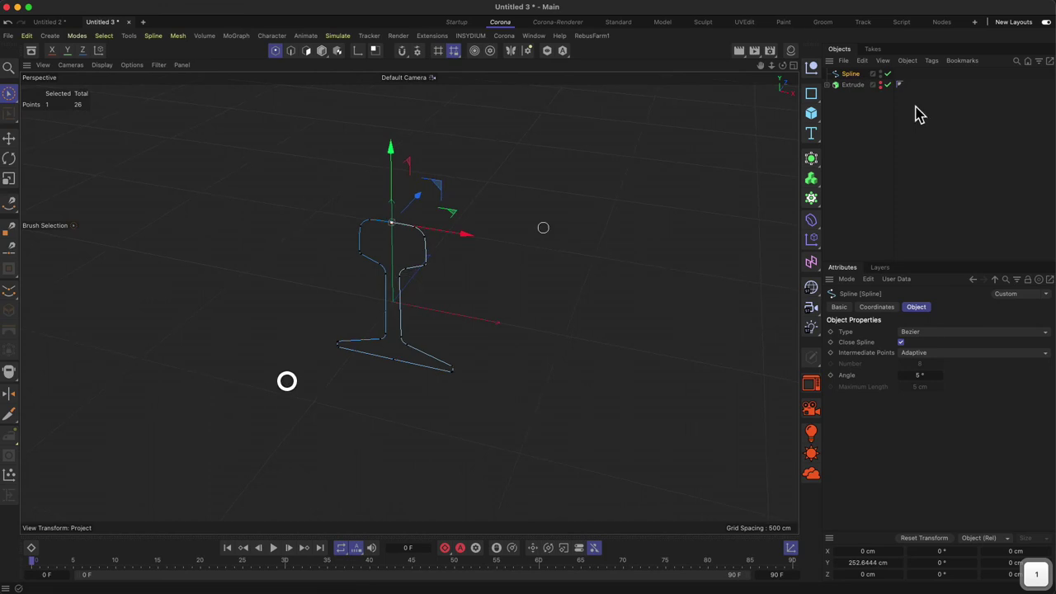
left_click(815, 98)
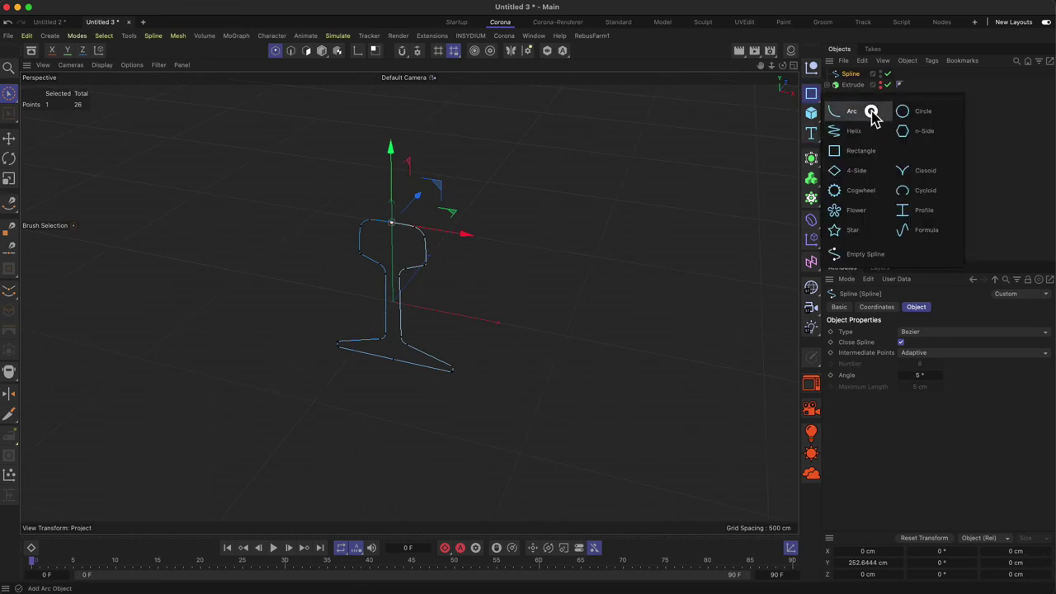
left_click(858, 110)
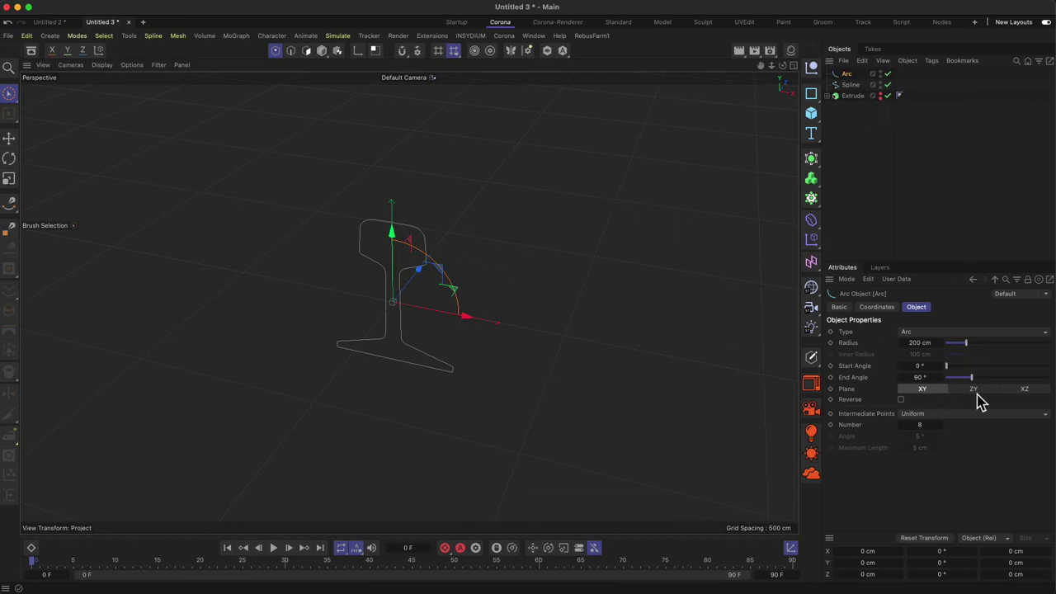
left_click(1023, 389)
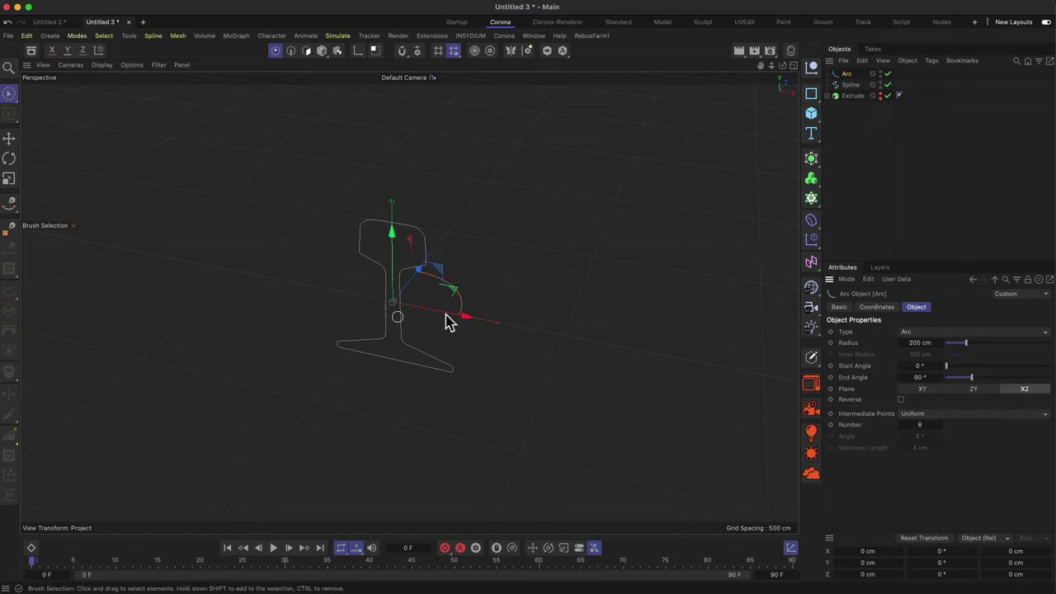
mouse_move(511, 309)
left_mouse_down("alt")
mouse_move(566, 306)
mouse_move(520, 307)
left_mouse_up("alt")
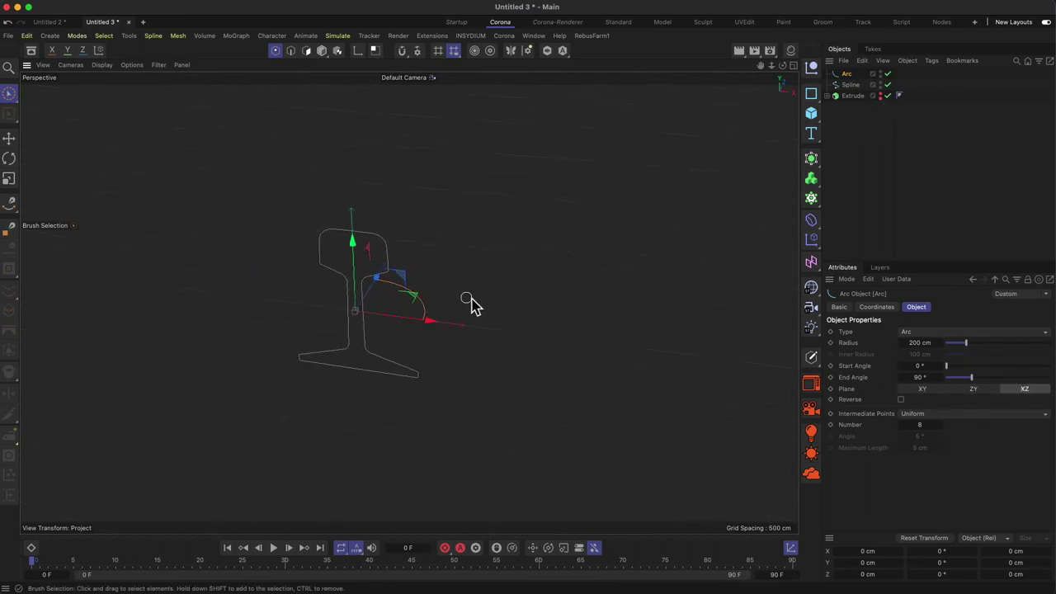
left_click_drag(960, 344, 1050, 342)
left_click_drag(683, 335, 582, 314, "alt")
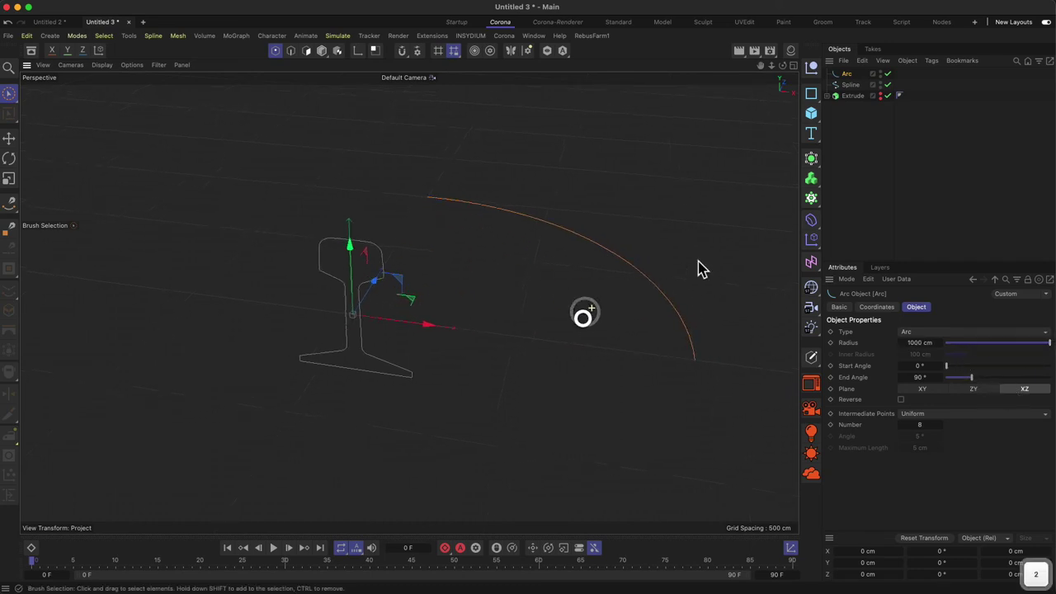
Scale the whole rail profile spline down to about 75 × 91 cm and switch to Model mode.
left_click(848, 84)
key("super+a")
key("t")
left_click_drag(471, 267, 190, 396)
key("e")
left_click_drag(438, 360, 363, 351, "alt")
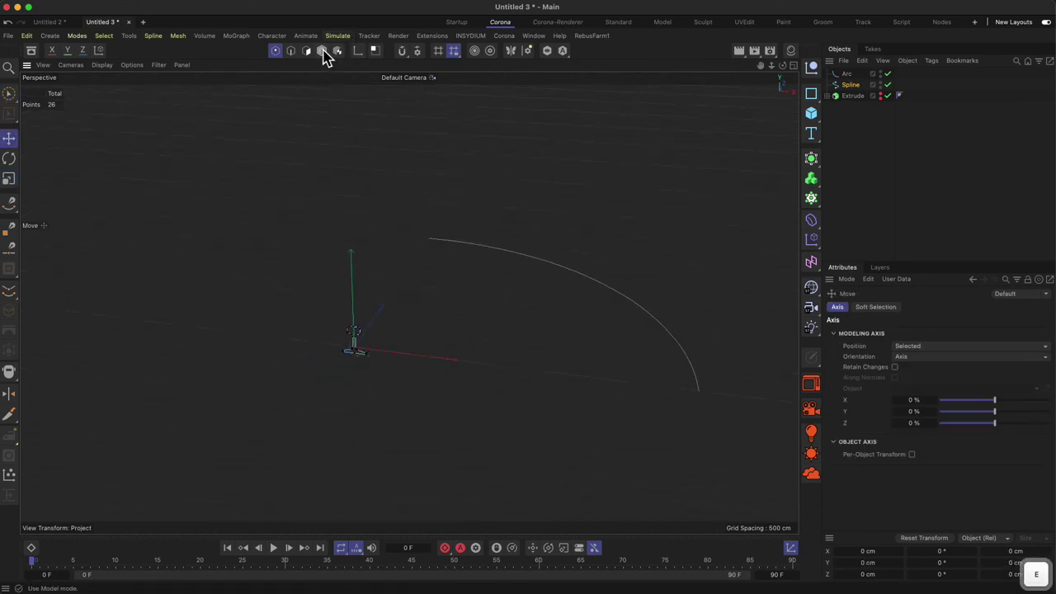
left_click(322, 51)
left_click_drag(471, 306, 321, 278, "alt")
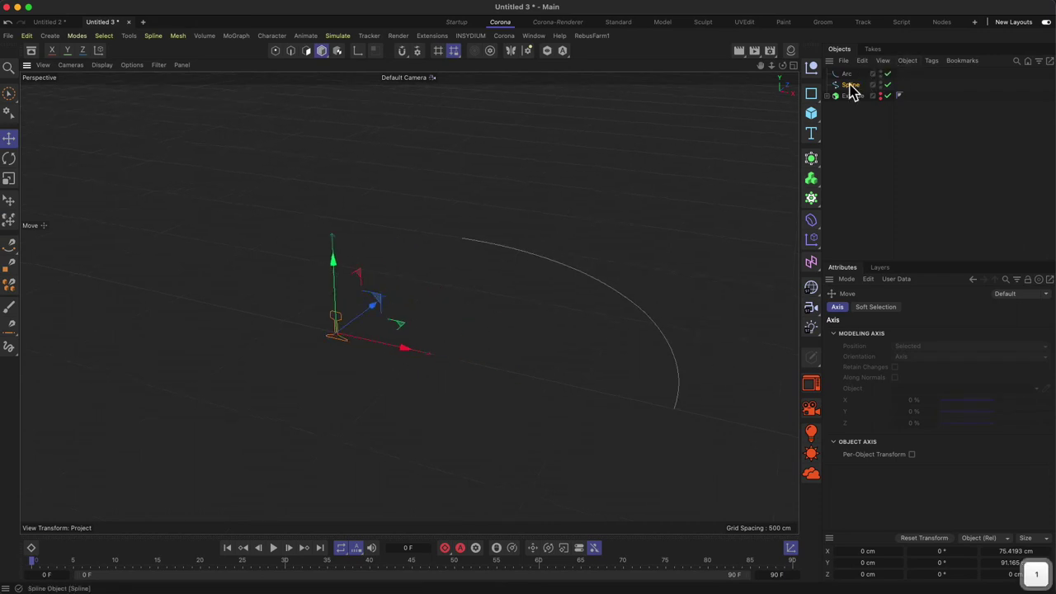
Add a Sweep object and nest the rail spline as its profile above the arc as its path.
left_click(813, 164)
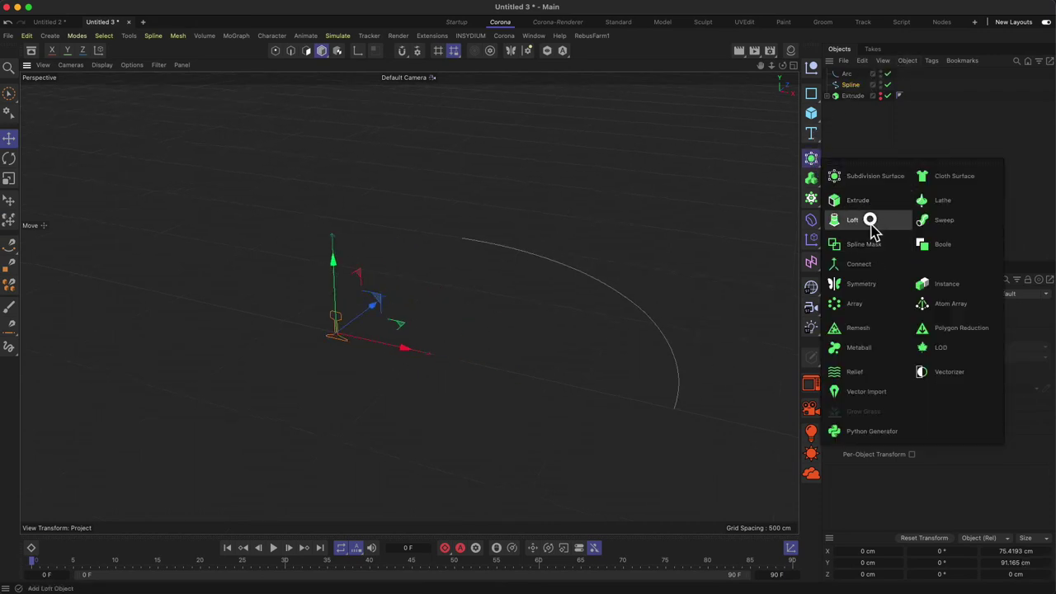
left_click(941, 222, "alt")
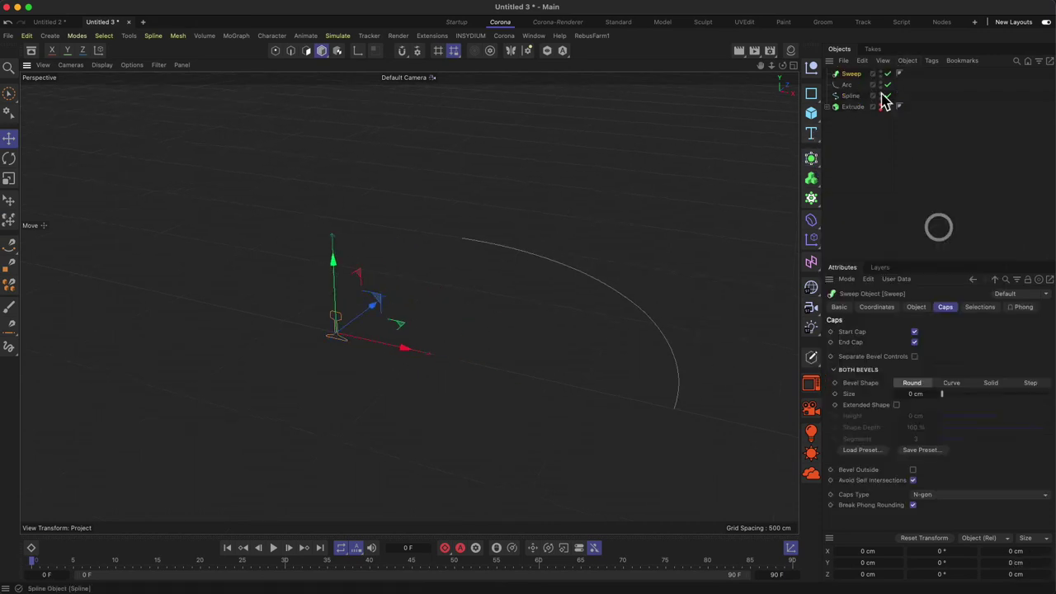
mouse_move(850, 99)
left_mouse_down()
mouse_move(854, 76)
mouse_move(856, 89)
left_mouse_up()
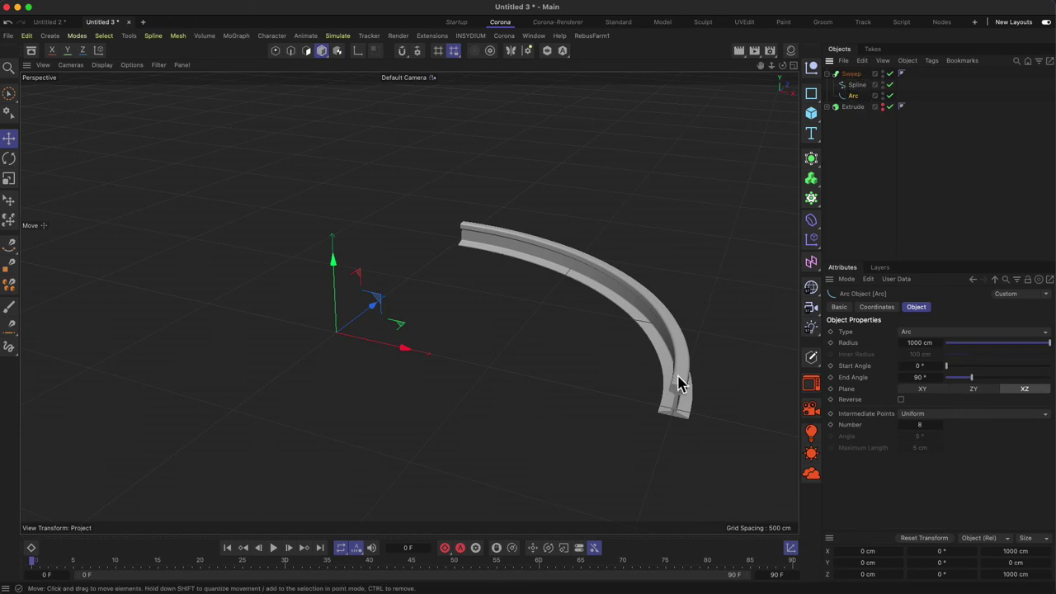
Inspect the curved rail's cross-section and shape, and collapse the Sweep object's hierarchy.
left_click_drag(665, 401, 521, 247, "alt")
key("1")
right_click_drag(564, 252, 537, 347)
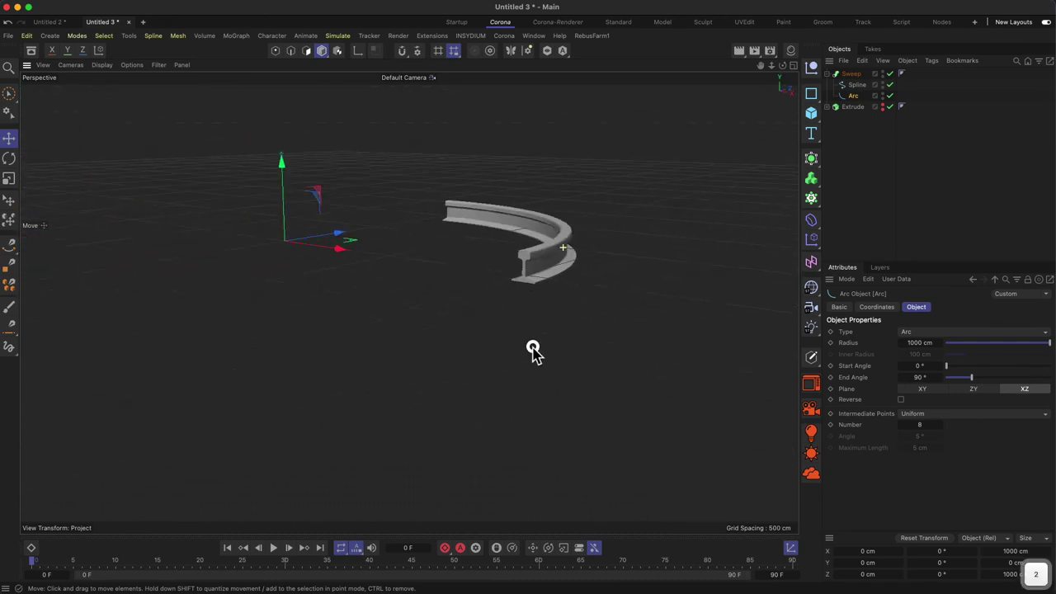
left_click_drag(536, 346, 538, 303, "alt")
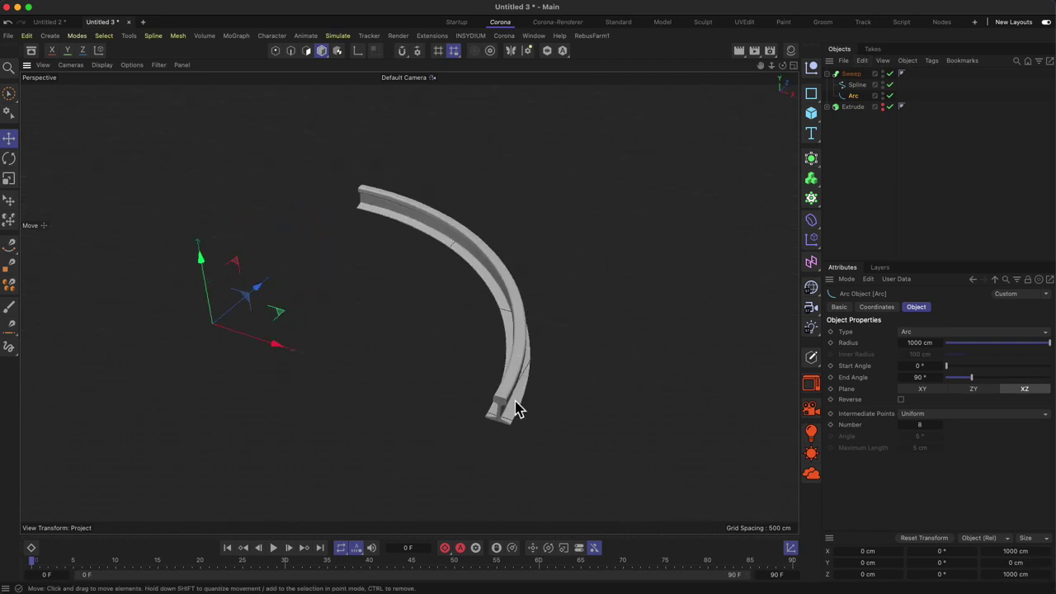
mouse_move(514, 405)
left_mouse_down("alt")
mouse_move(542, 377)
mouse_move(537, 349)
mouse_move(520, 405)
left_mouse_up("alt")
left_click(827, 74)
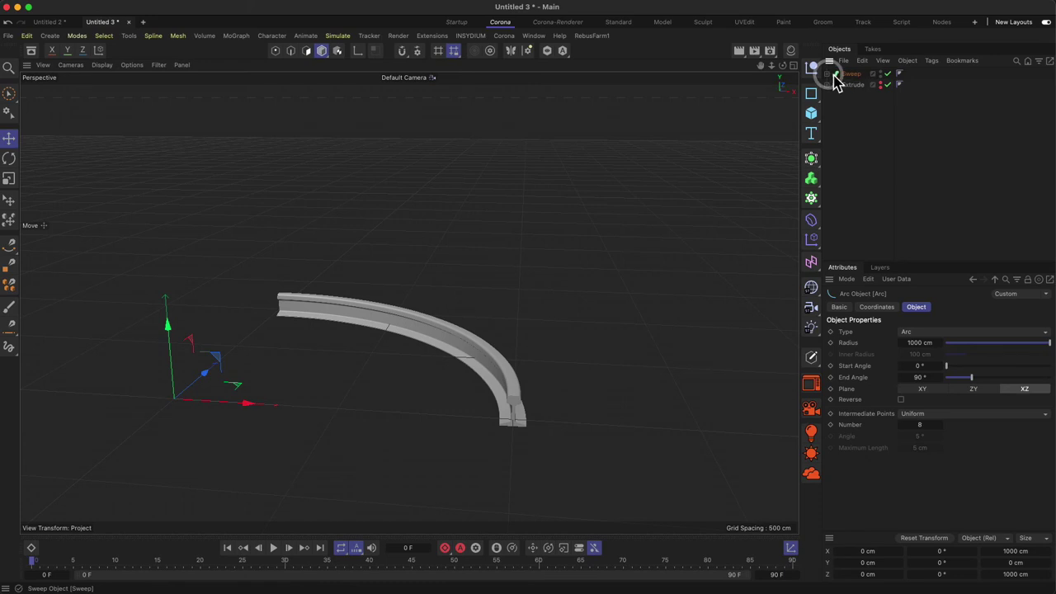
Hide the curved rail and load the airfoil reference image into an enlarged front view.
left_click(879, 74)
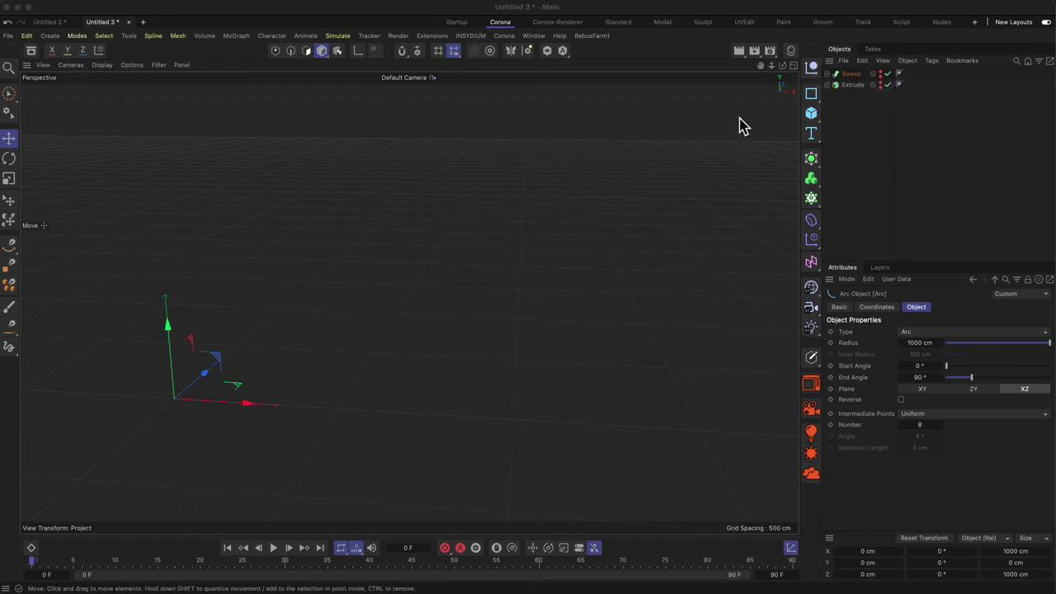
left_click(792, 66)
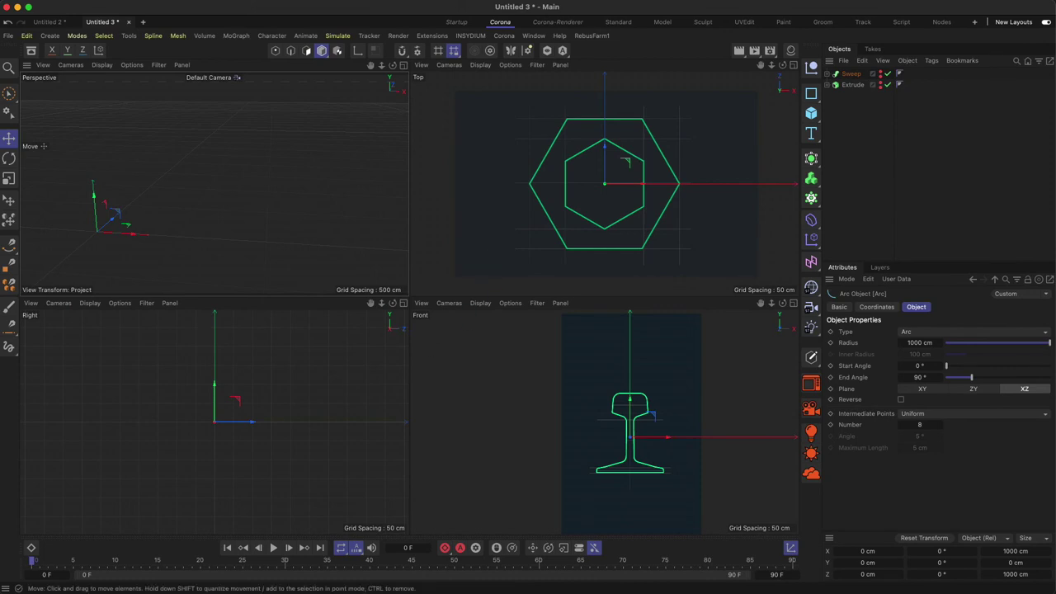
left_click_drag(394, 513, 613, 403)
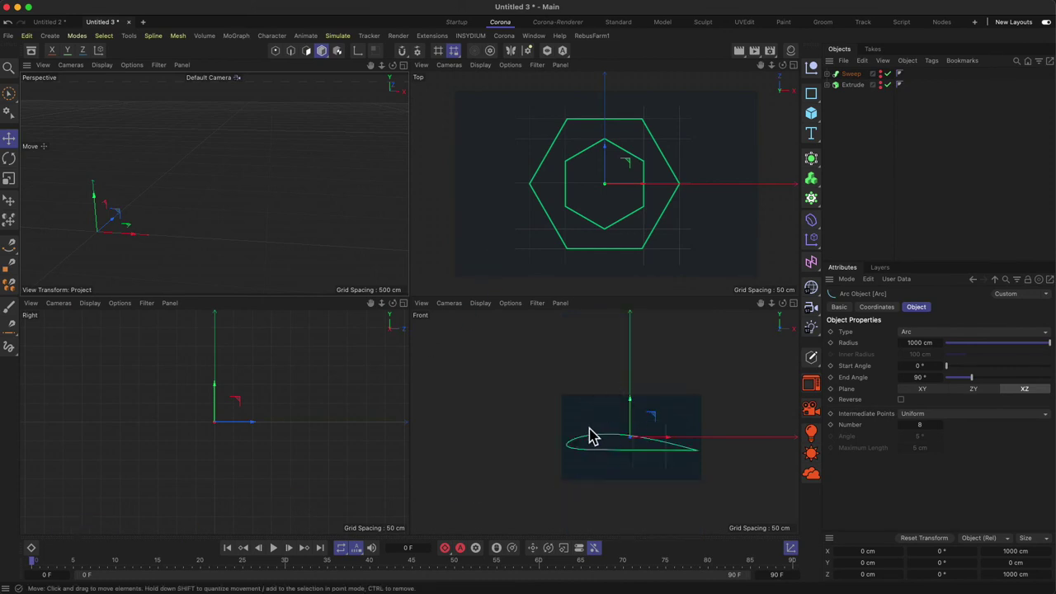
key("1")
right_click_drag(613, 443, 645, 428)
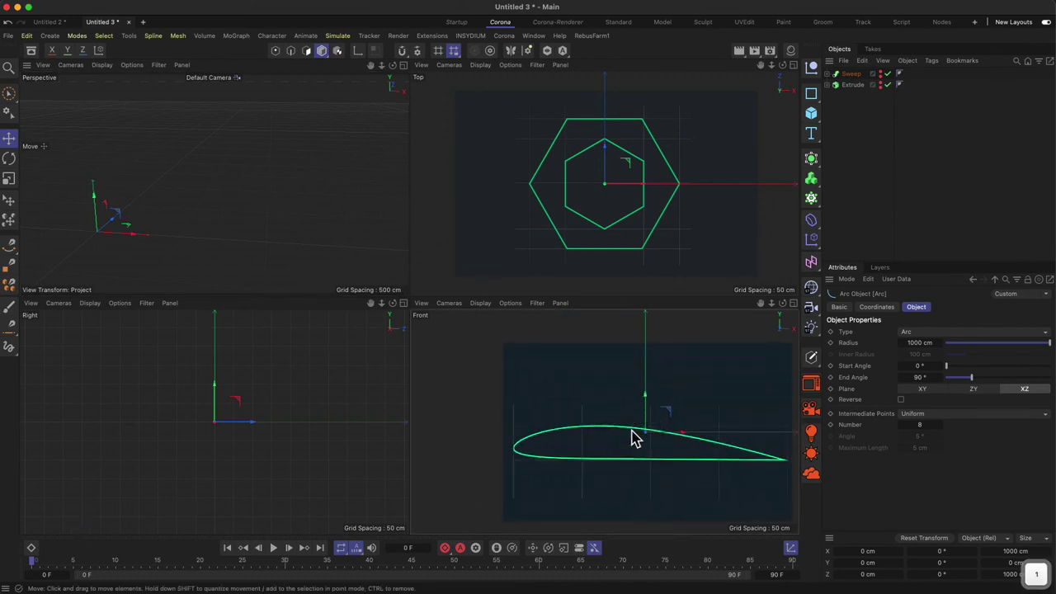
left_click_drag(630, 432, 588, 406)
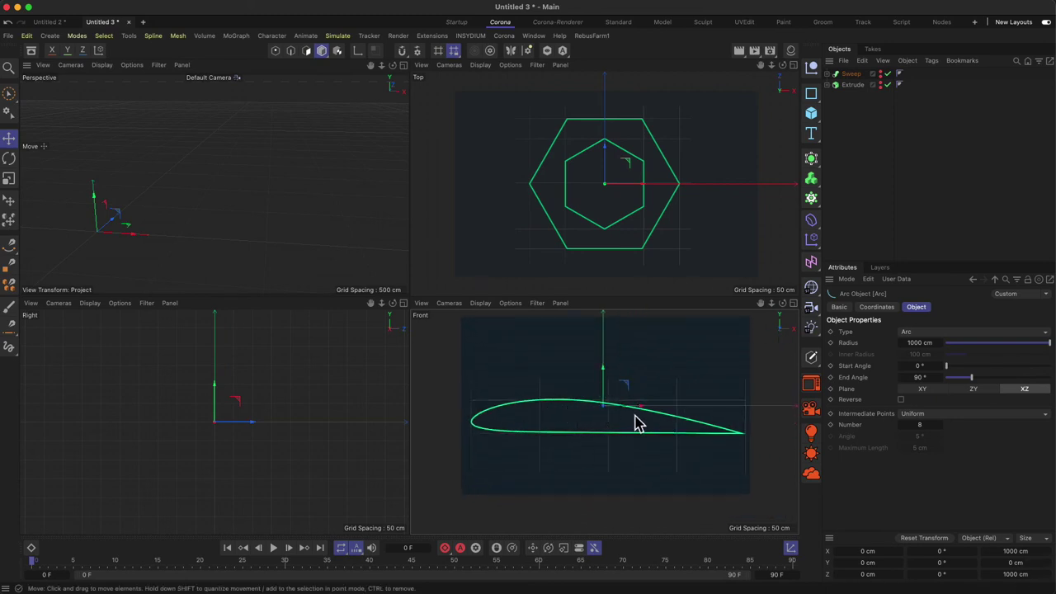
left_click_drag(621, 412, 621, 417)
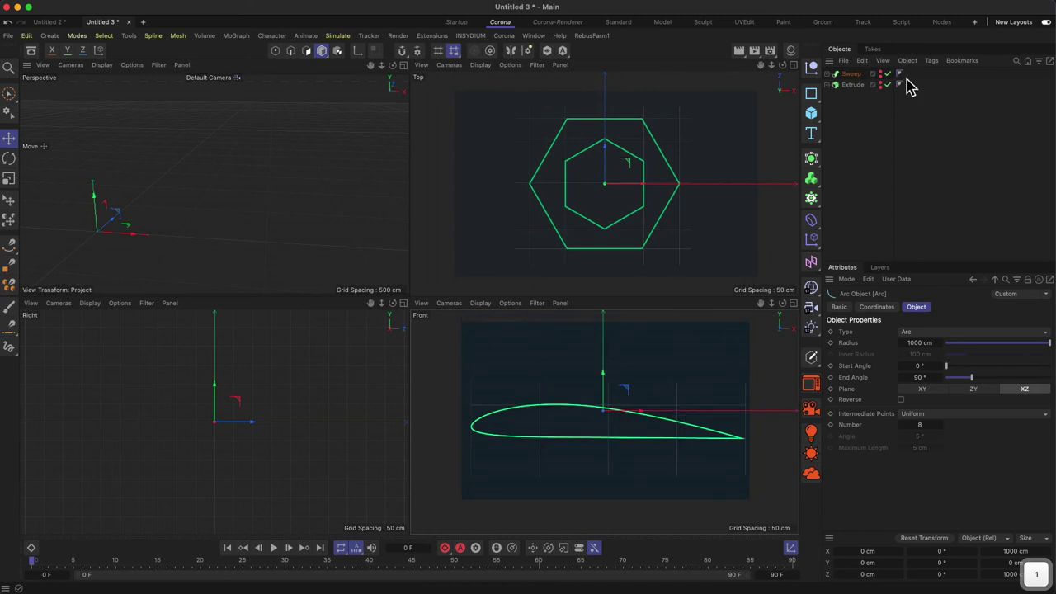
left_click_drag(813, 165, 858, 127)
left_click(793, 303)
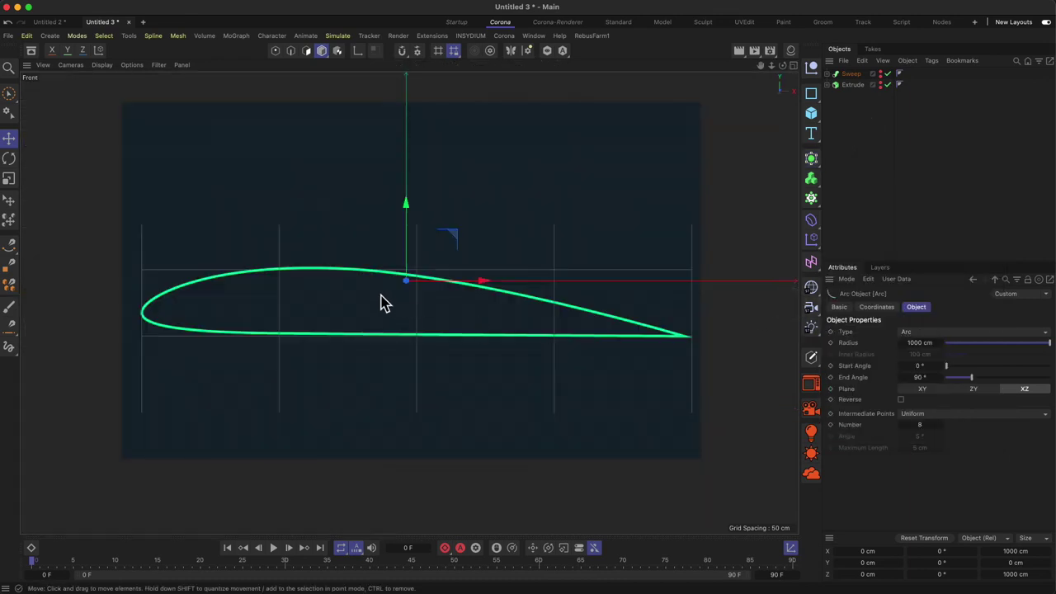
Trace the airfoil reference with a closed Bezier spline using the Spline Pen, starting and ending at the pointed trailing edge.
left_click(10, 246)
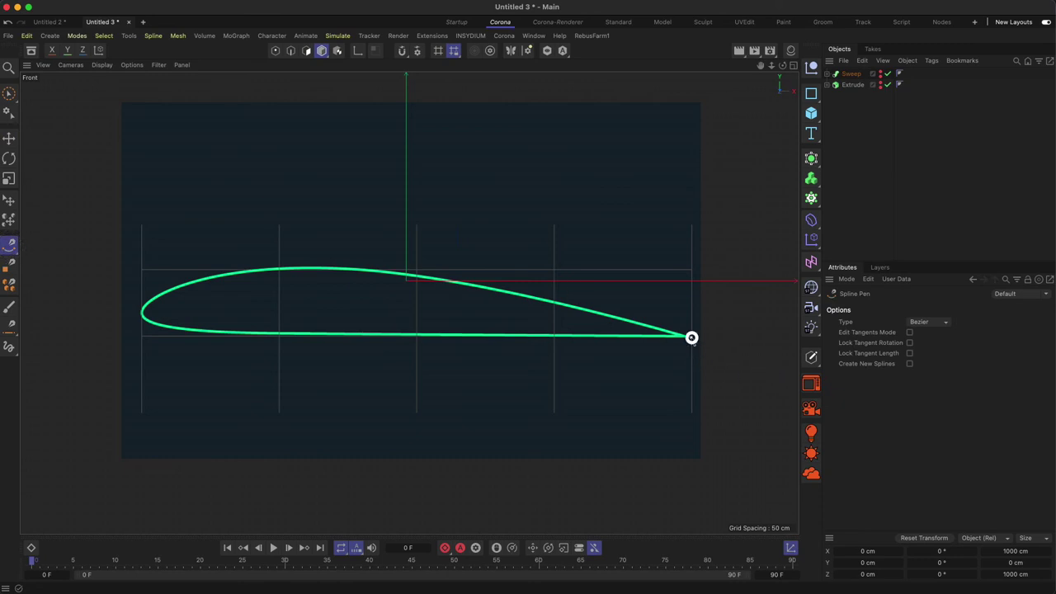
left_click(691, 337)
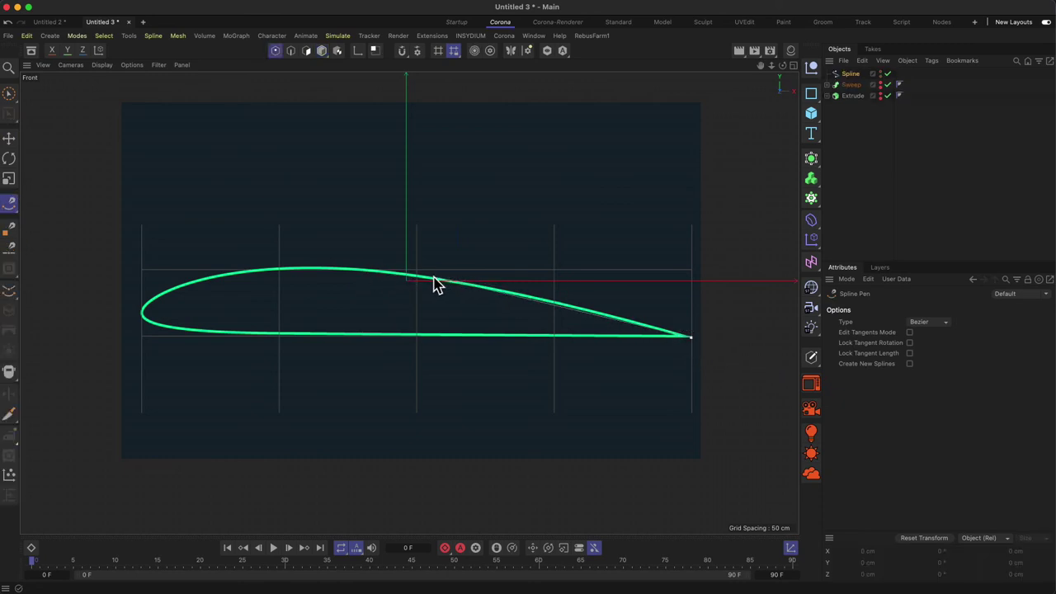
left_click_drag(434, 279, 336, 263)
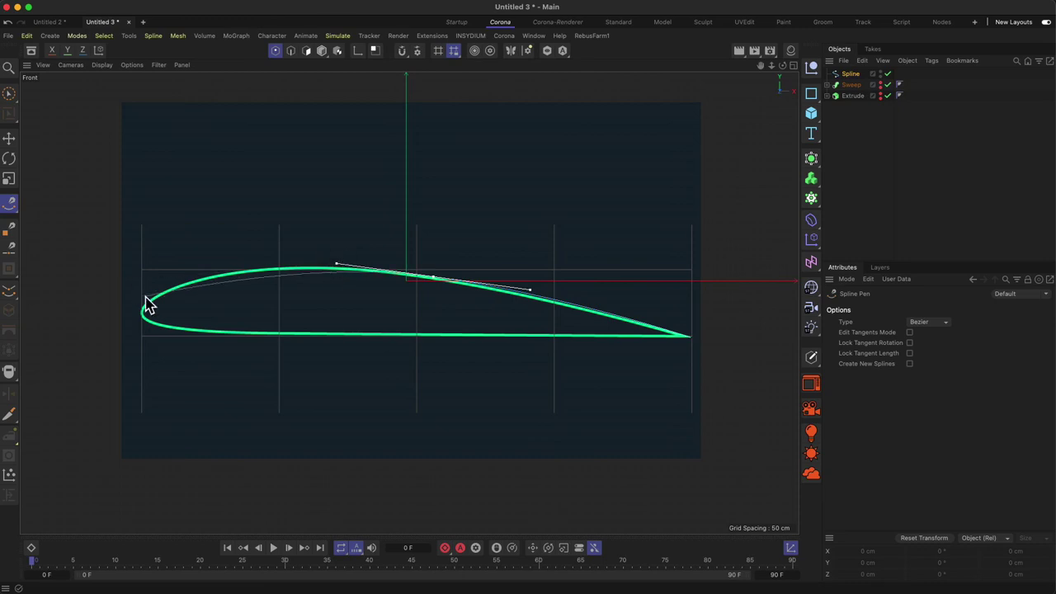
left_click_drag(144, 308, 114, 337)
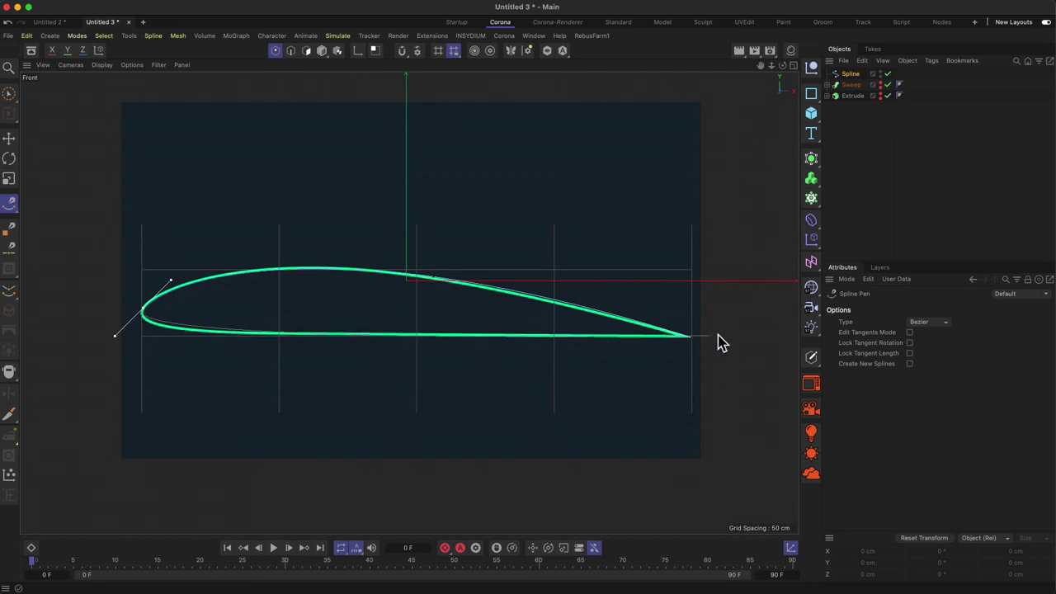
left_click(687, 337)
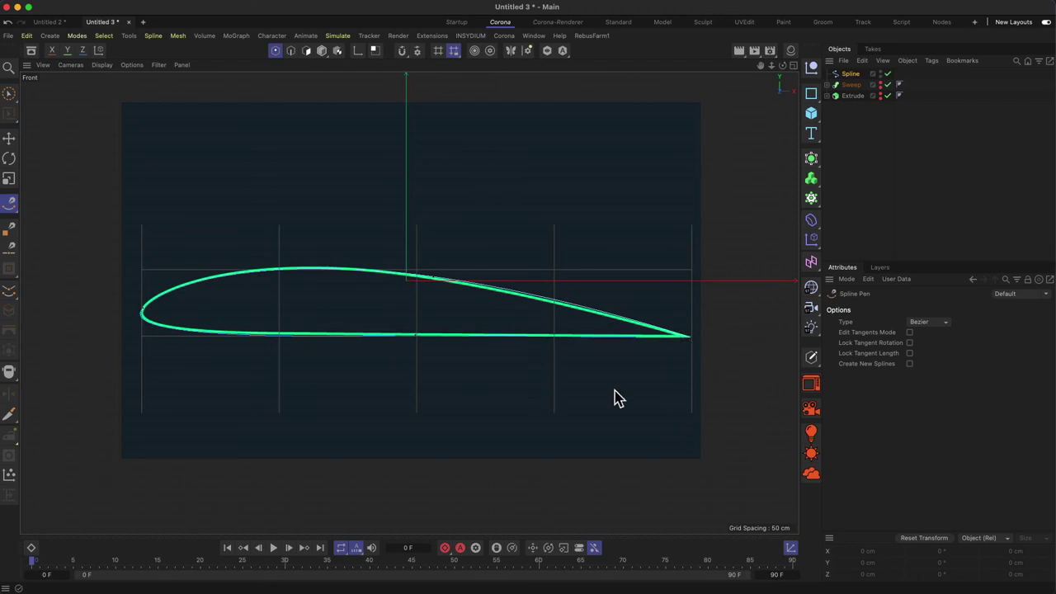
key("9")
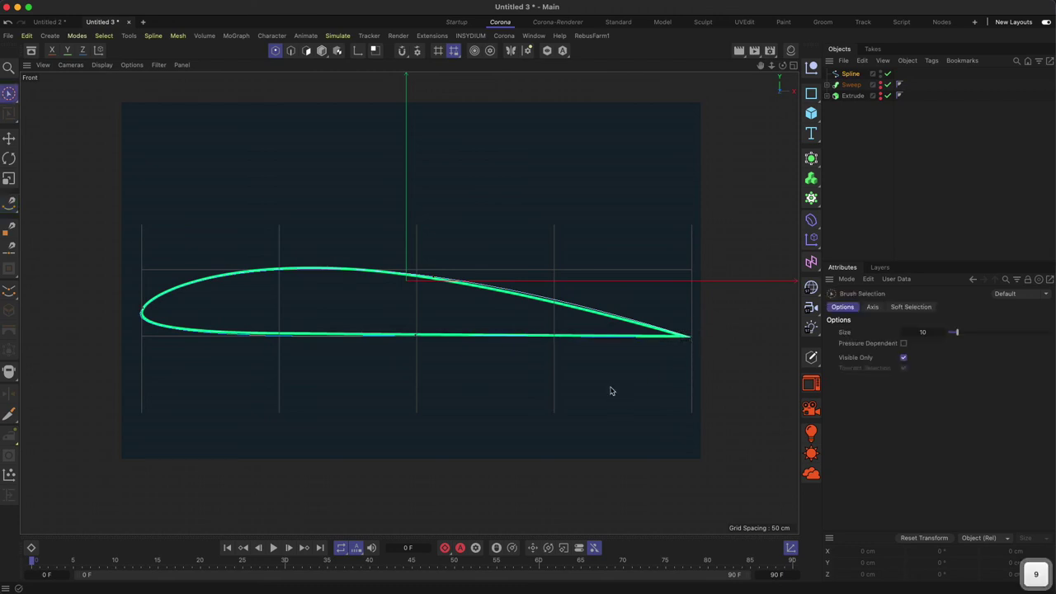
left_click(850, 74)
Switch to the perspective view, add a Loft object and nest the airfoil spline inside it.
left_click(793, 65)
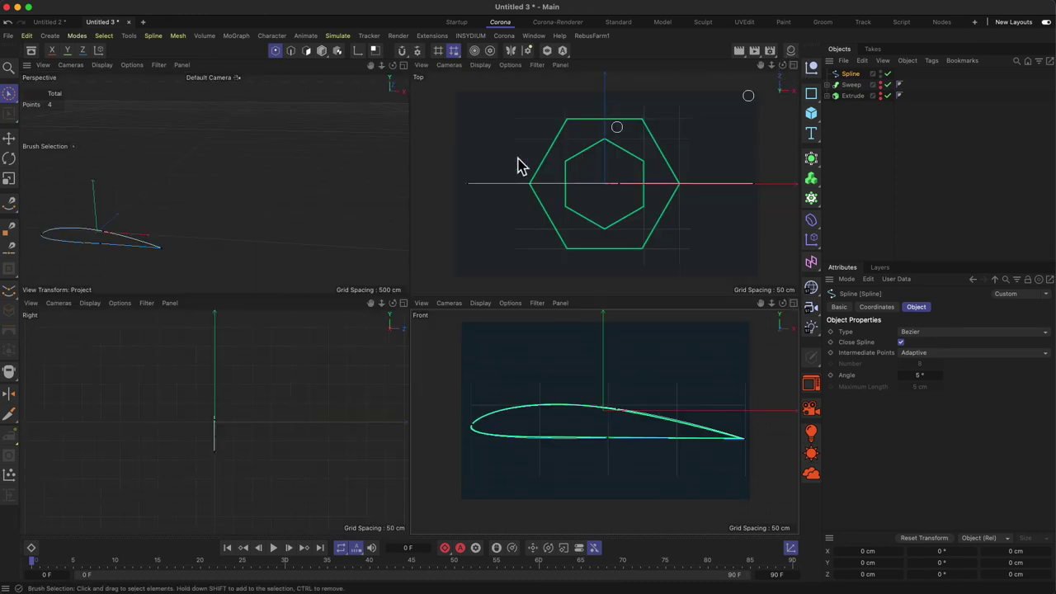
key("1")
left_click_drag(170, 207, 272, 205)
left_click(403, 65)
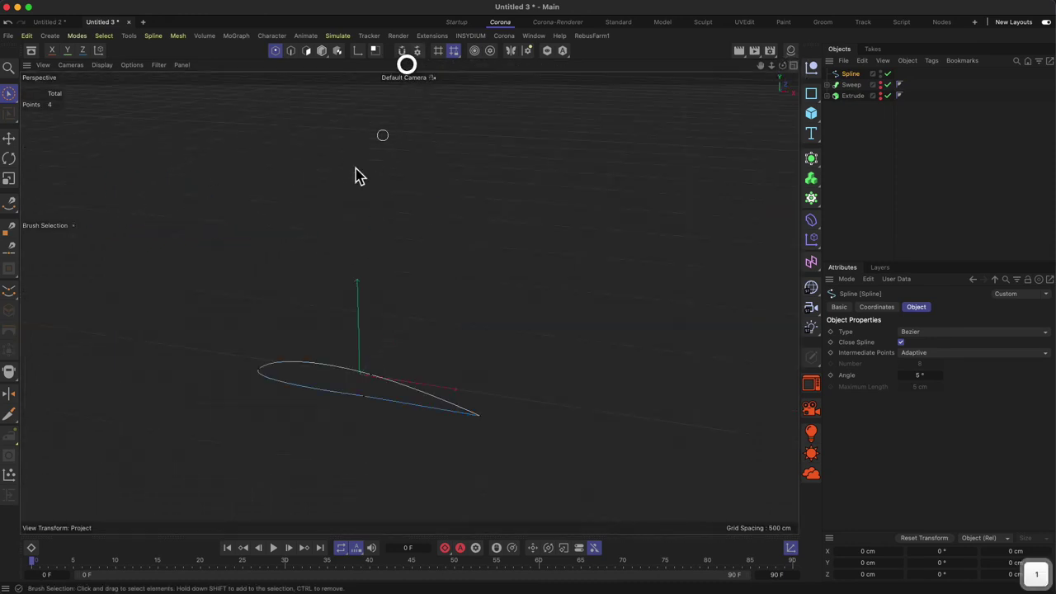
left_click_drag(391, 328, 432, 322, "alt")
left_click(353, 424)
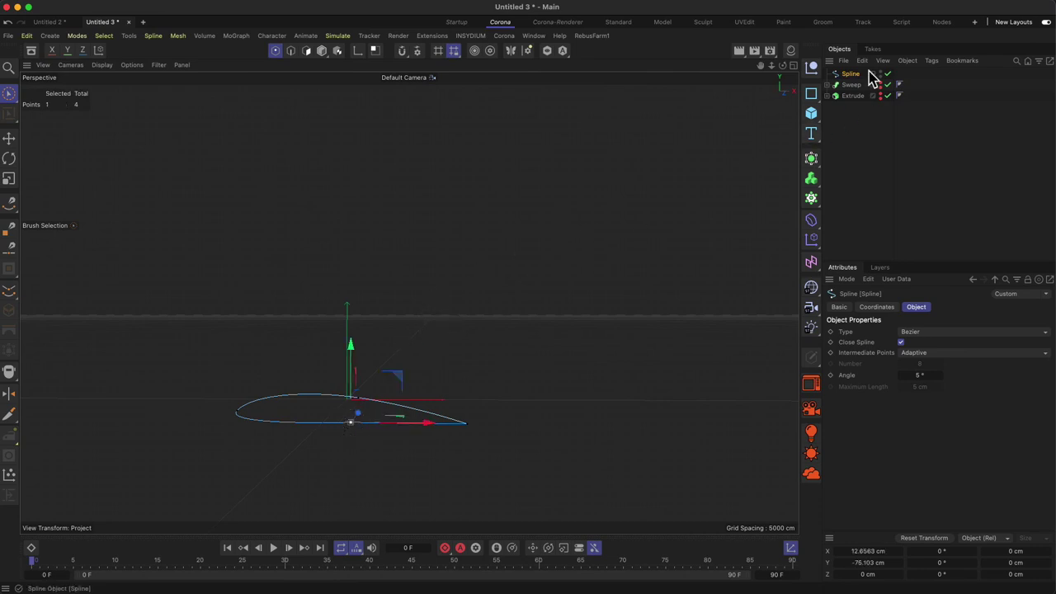
left_click_drag(813, 155, 869, 238)
left_click_drag(852, 78, 853, 83)
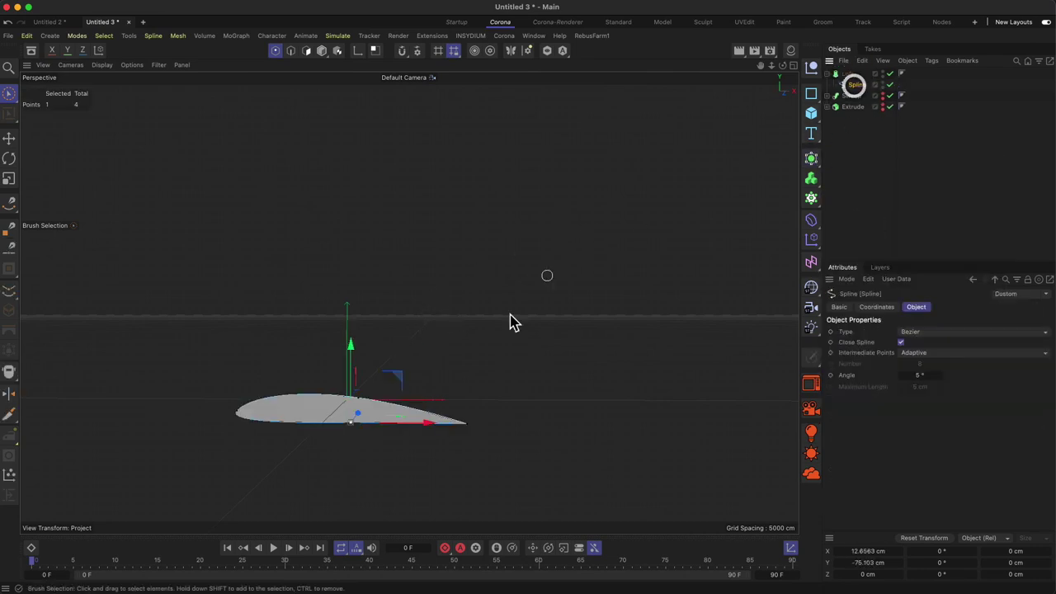
Duplicate the airfoil spline inside the Loft and, in Model mode, move the copy to about 1818 cm along Z.
left_click_drag(507, 322, 452, 371, "alt")
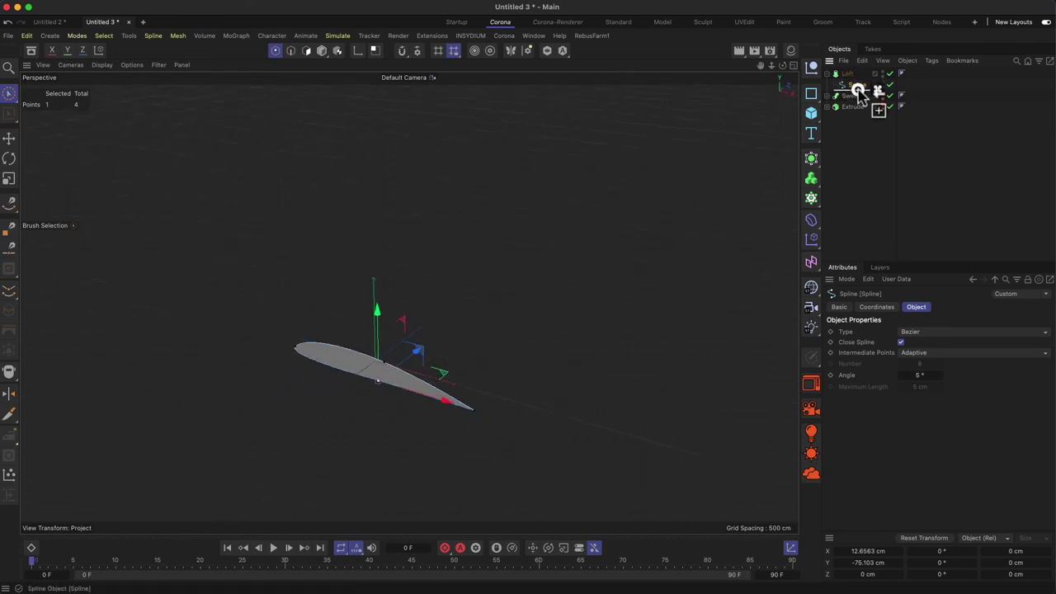
left_click_drag(858, 91, 858, 93, "ctrl")
left_click_drag(419, 358, 506, 295)
key("super+z")
left_click(323, 52)
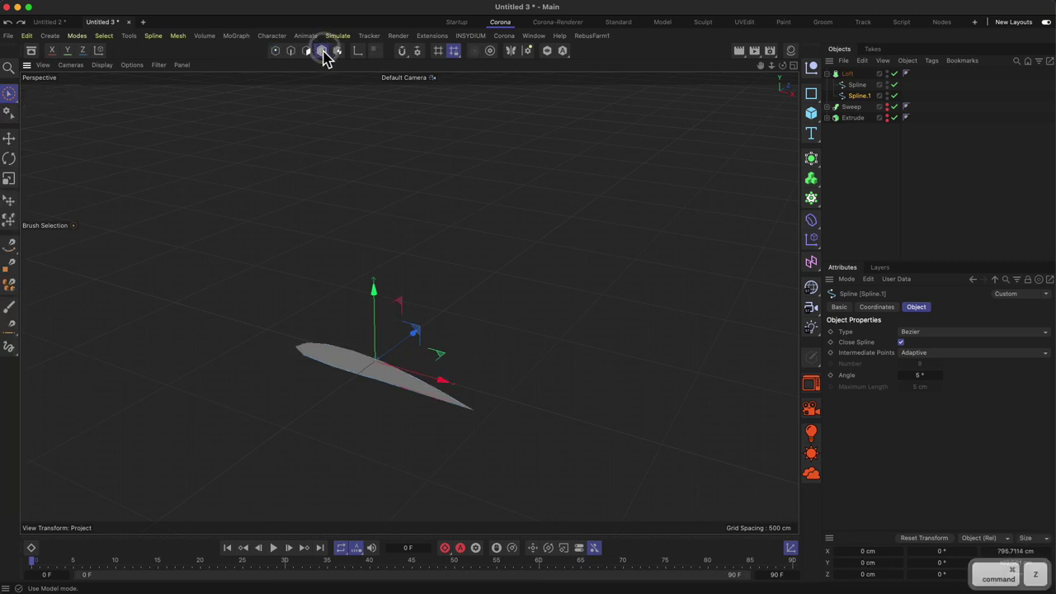
left_click_drag(413, 338, 595, 221)
left_click_drag(356, 252, 473, 221, "alt")
key("1")
right_click_drag(352, 376, 329, 363)
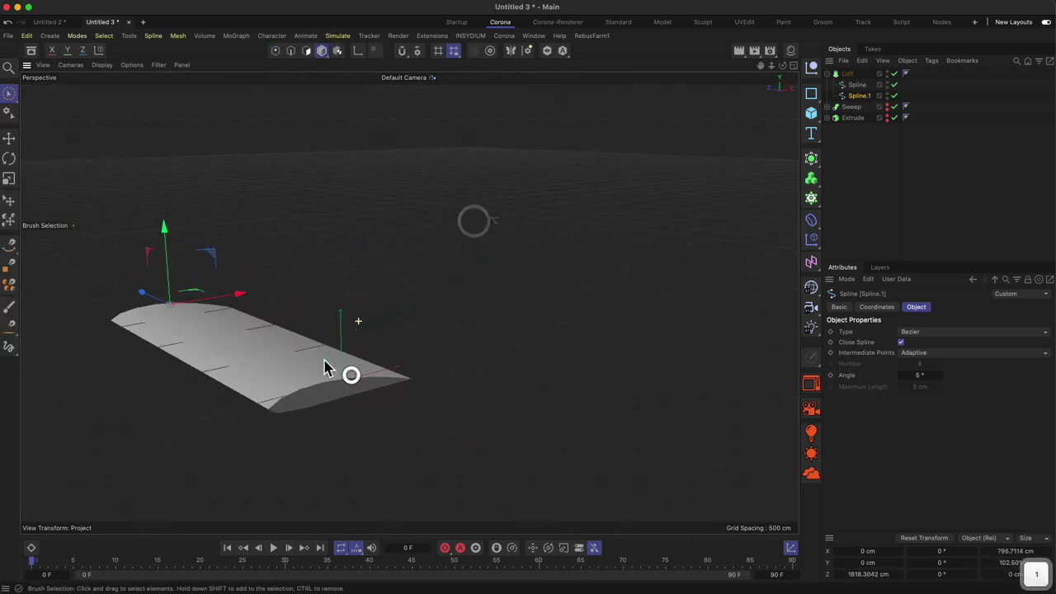
left_click_drag(327, 369, 302, 308, "alt")
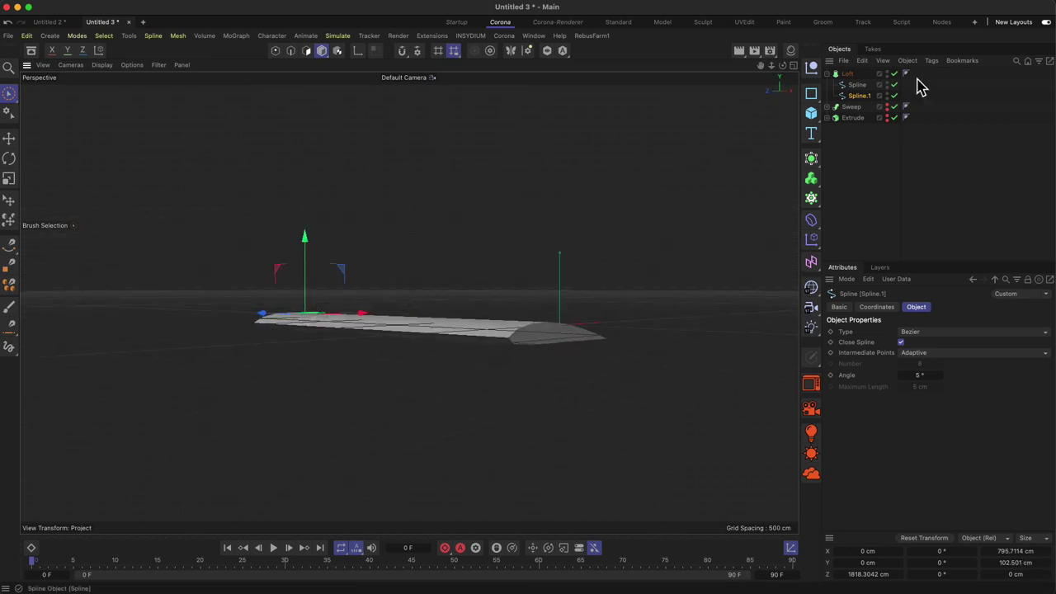
key("Delete")
left_click(856, 85)
left_click(276, 50)
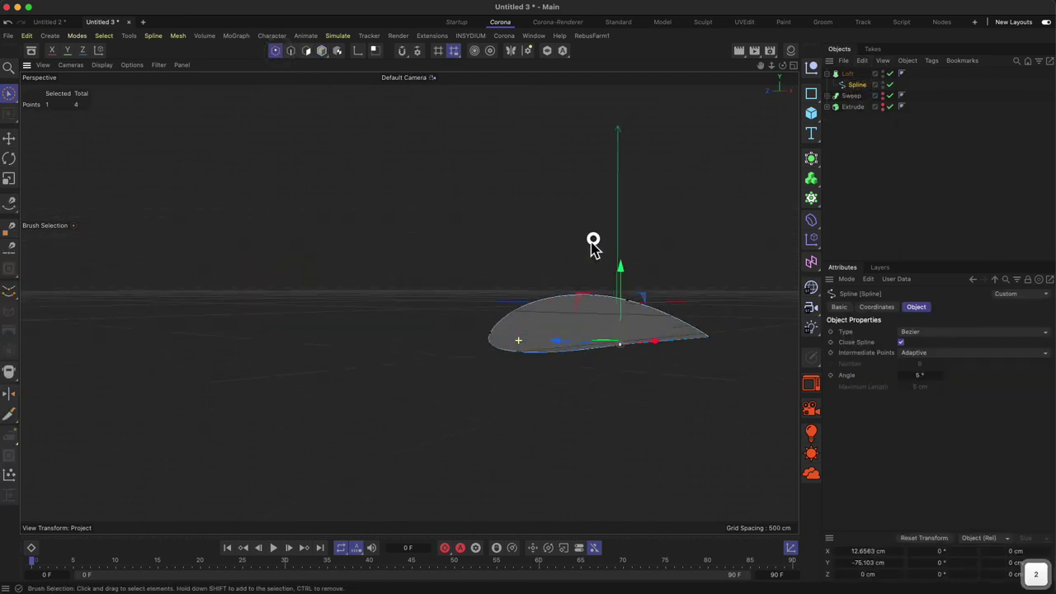
right_click_drag(531, 335, 765, 136, "alt")
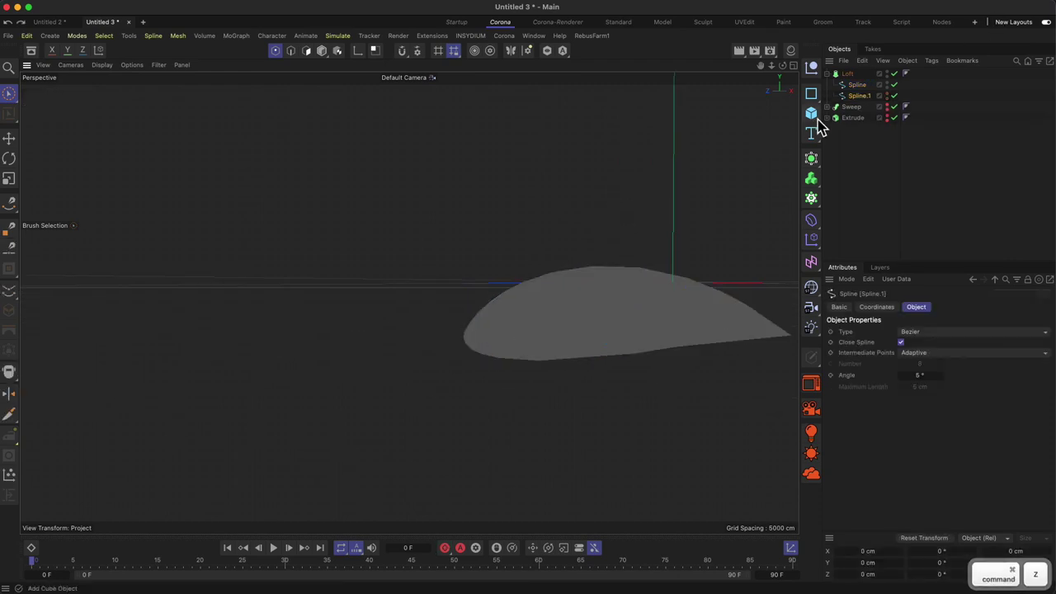
key("super+z")
Set the Loft's Mesh Subdivision U to 76 and hide the grid in the perspective view.
right_click_drag(467, 320, 456, 305, "alt")
left_click_drag(457, 305, 424, 330, "alt")
left_click(847, 73)
left_click(917, 308)
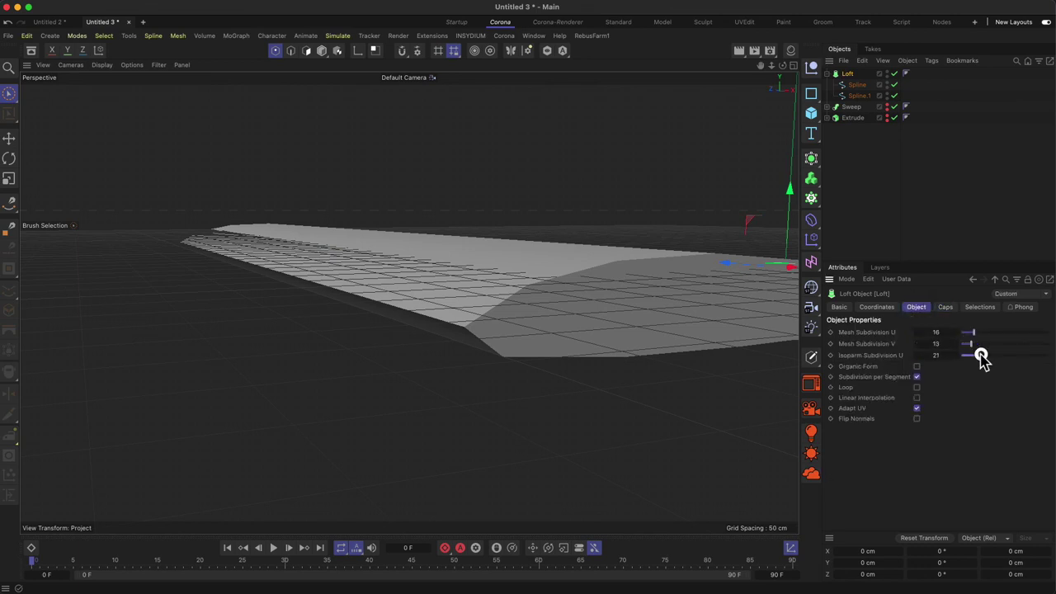
left_click_drag(974, 331, 1033, 334)
left_click(163, 66)
left_click(186, 136)
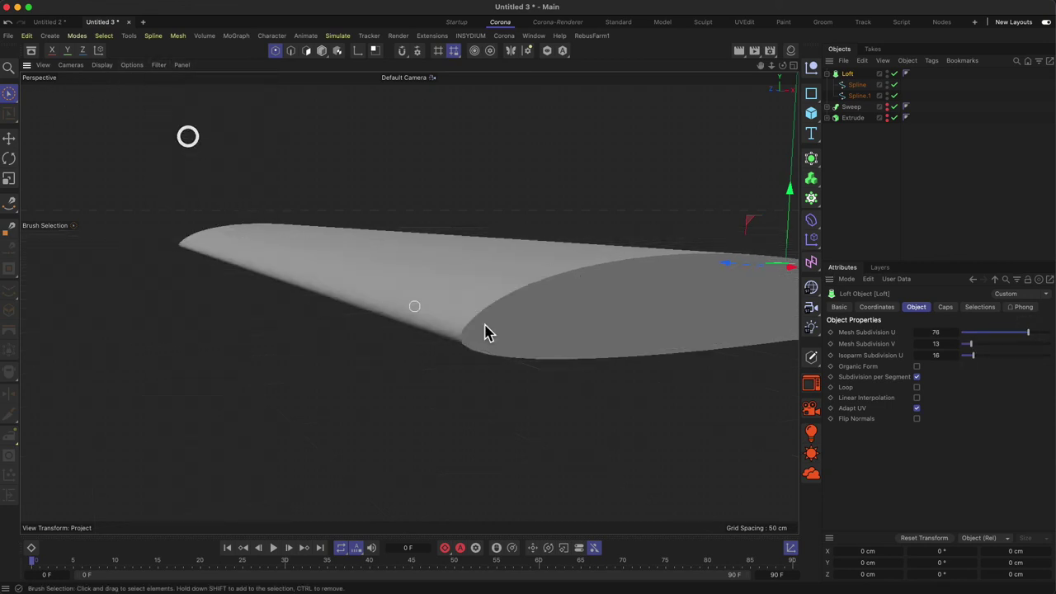
Rotate the far-end airfoil spline in Model mode by about 8.2° around its Z axis to twist the wing.
left_click_drag(485, 325, 510, 324, "alt")
right_click_drag(510, 325, 207, 372, "alt")
left_click_drag(398, 275, 664, 273, "alt")
left_click(854, 96)
key("r")
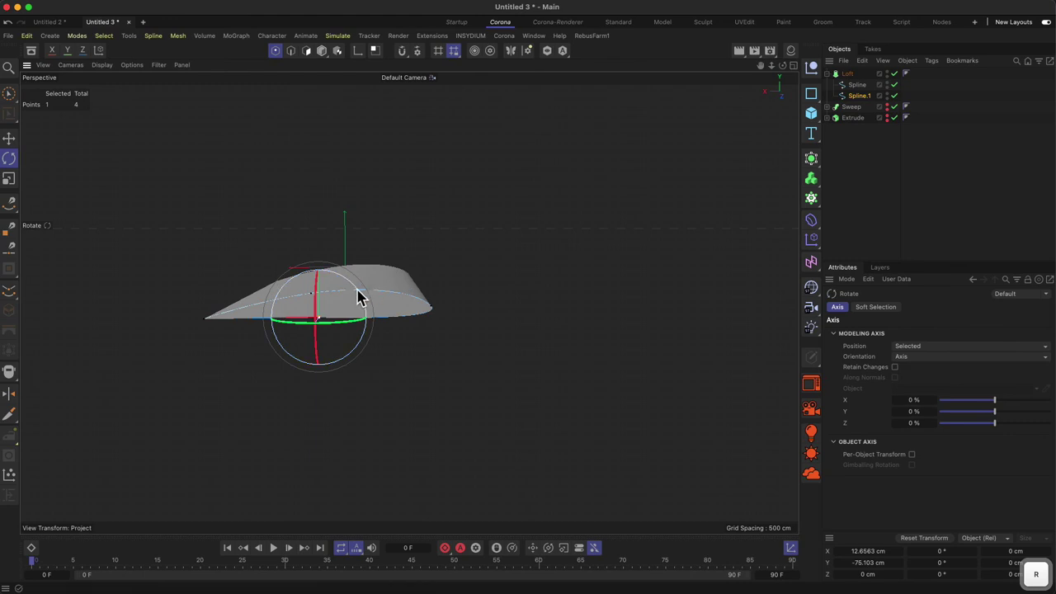
left_click(320, 50)
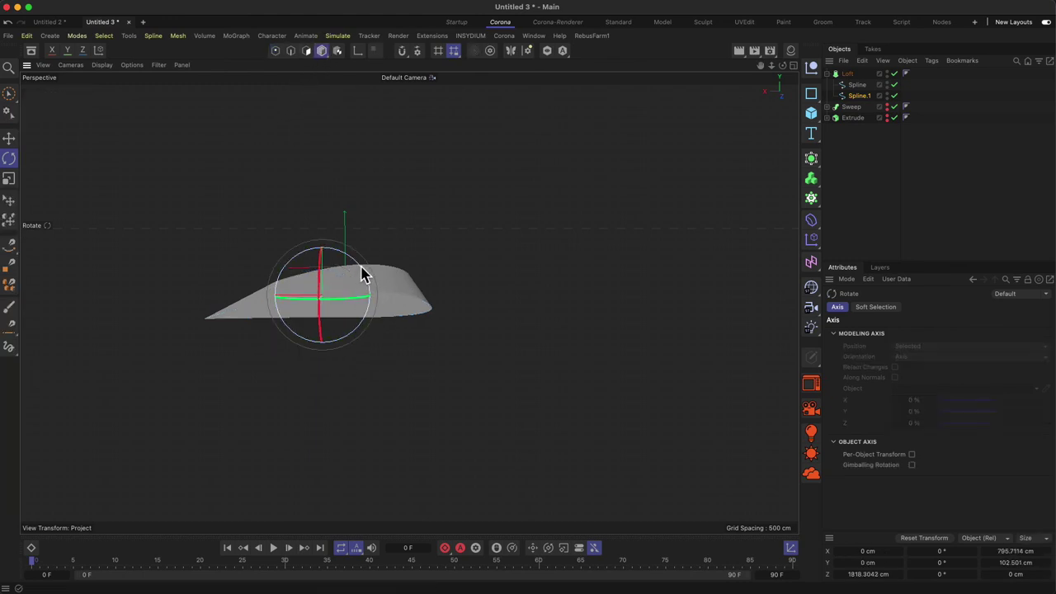
left_click_drag(365, 275, 253, 266)
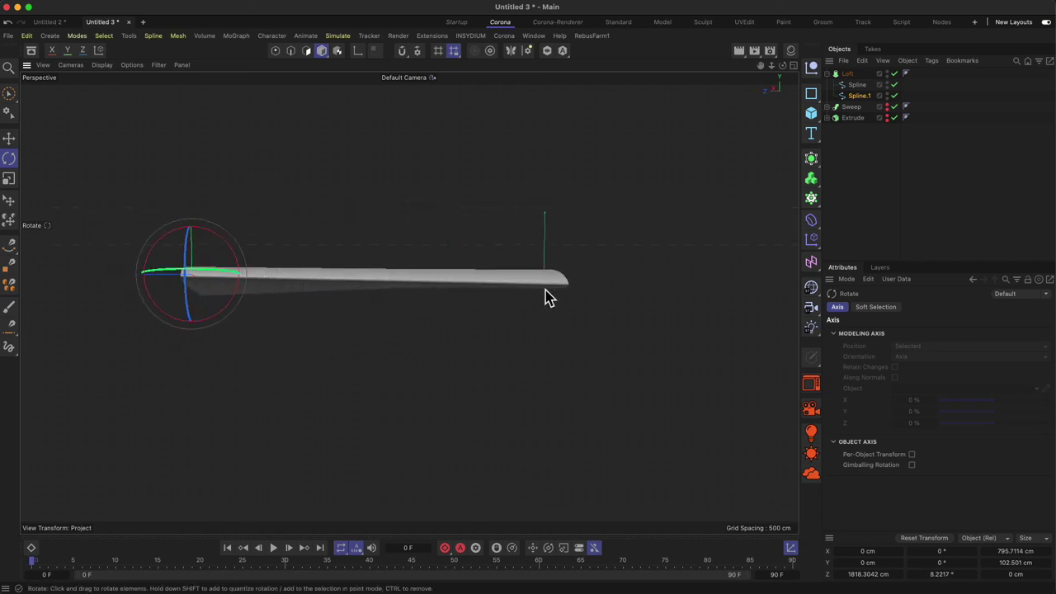
Scale the original near-end airfoil spline along X to about 590 cm.
left_click_drag(532, 296, 348, 310, "alt")
left_click(858, 86)
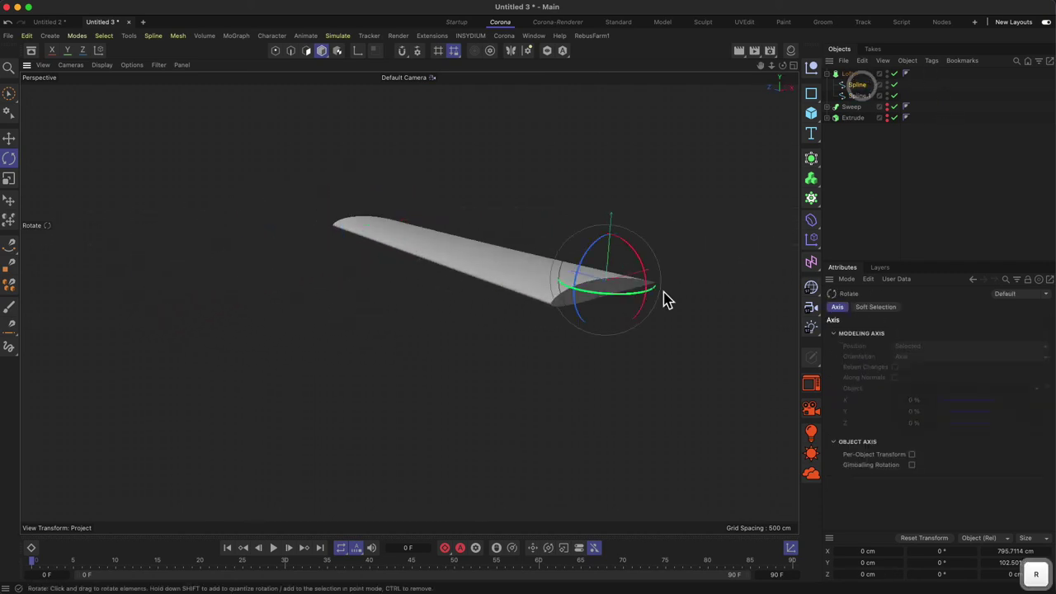
key("t")
left_click_drag(648, 288, 715, 228, "alt")
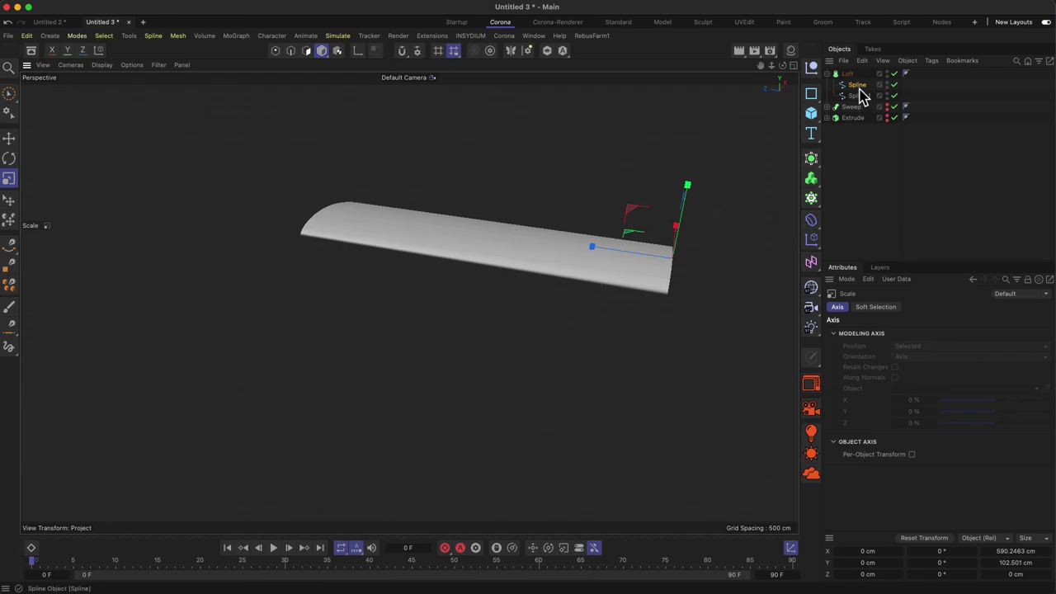
Duplicate the near-end airfoil spline and move the copy mid-wing to about X -80, Y 53, Z 988 cm to bend the loft.
left_click_drag(860, 95, 862, 96, "ctrl")
key("e")
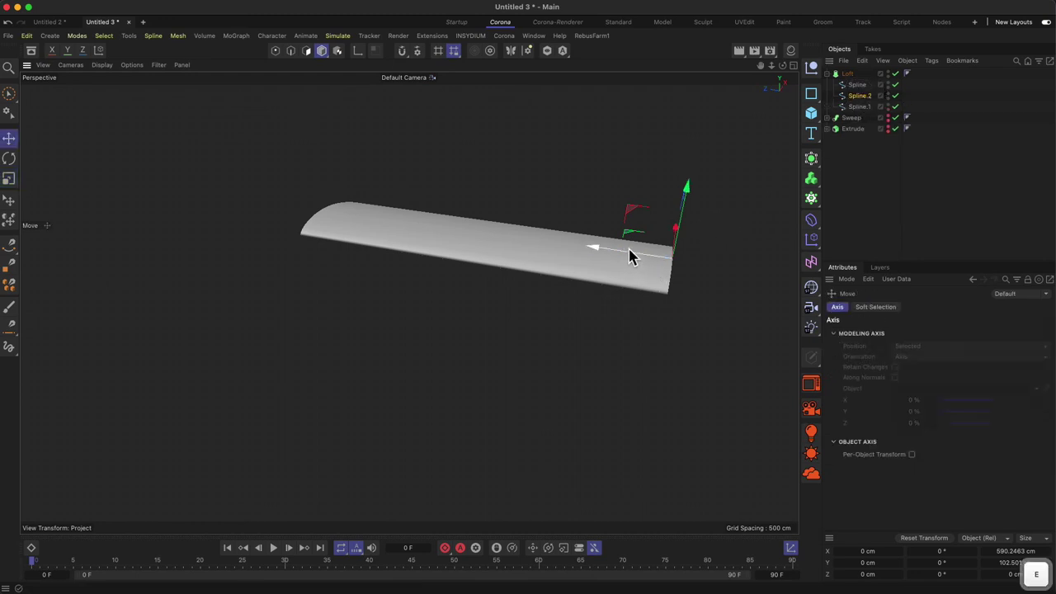
left_click_drag(630, 250, 476, 239)
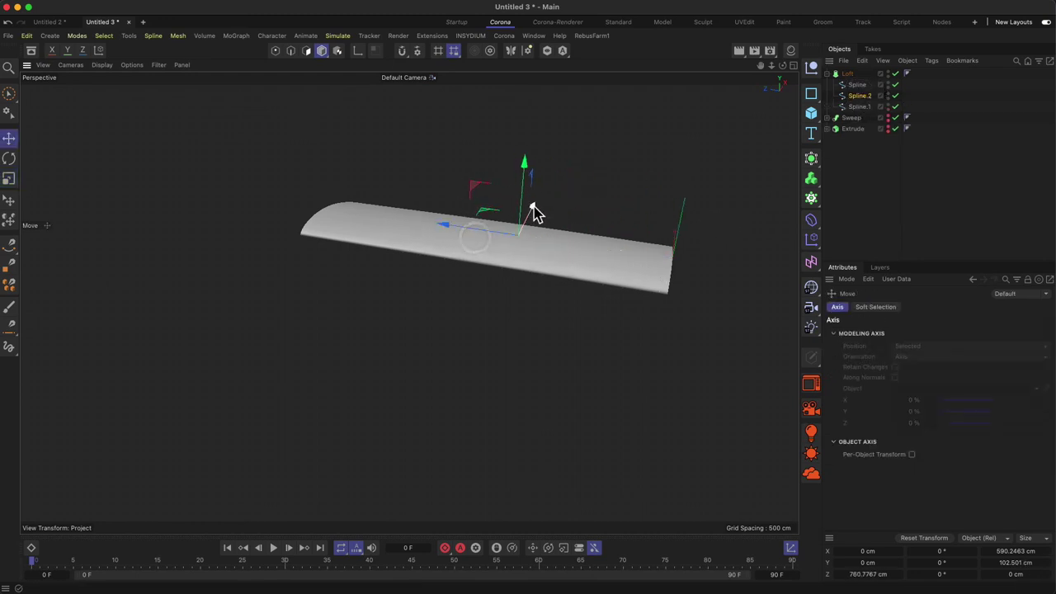
left_click_drag(534, 211, 523, 214)
left_click_drag(525, 215, 660, 222, "alt")
left_click_drag(450, 250, 451, 239)
left_click_drag(411, 301, 363, 301)
left_click_drag(495, 319, 158, 289, "alt")
key("2")
left_click_drag(546, 341, 547, 315)
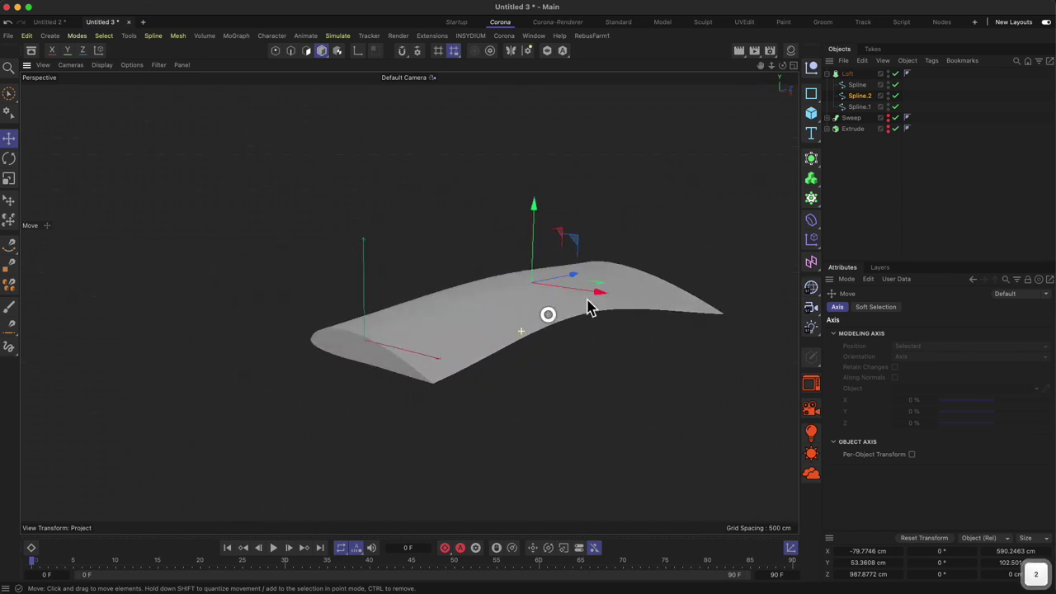
left_click_drag(634, 300, 334, 315, "alt")
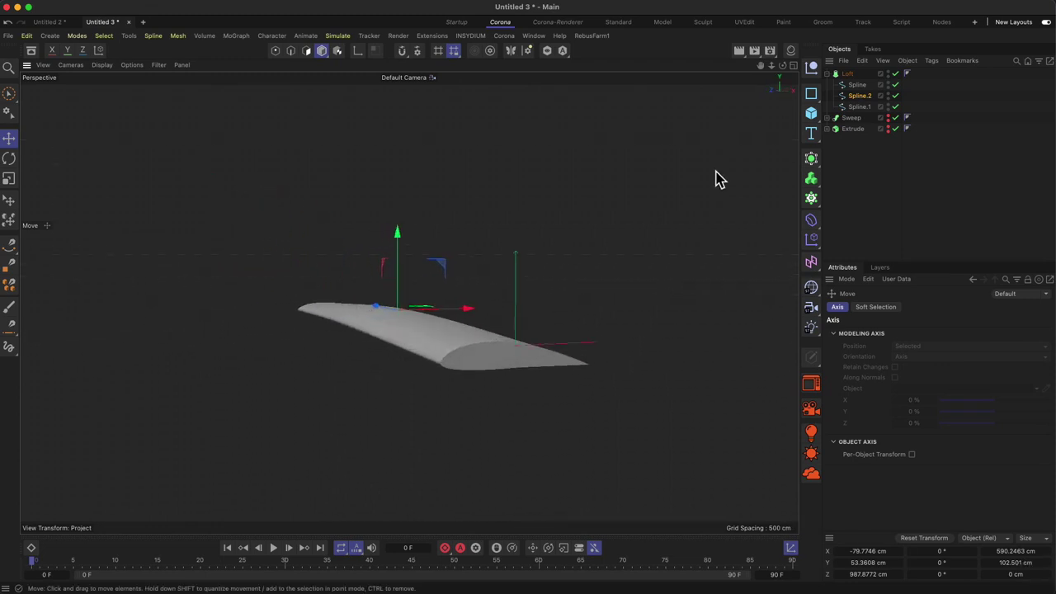